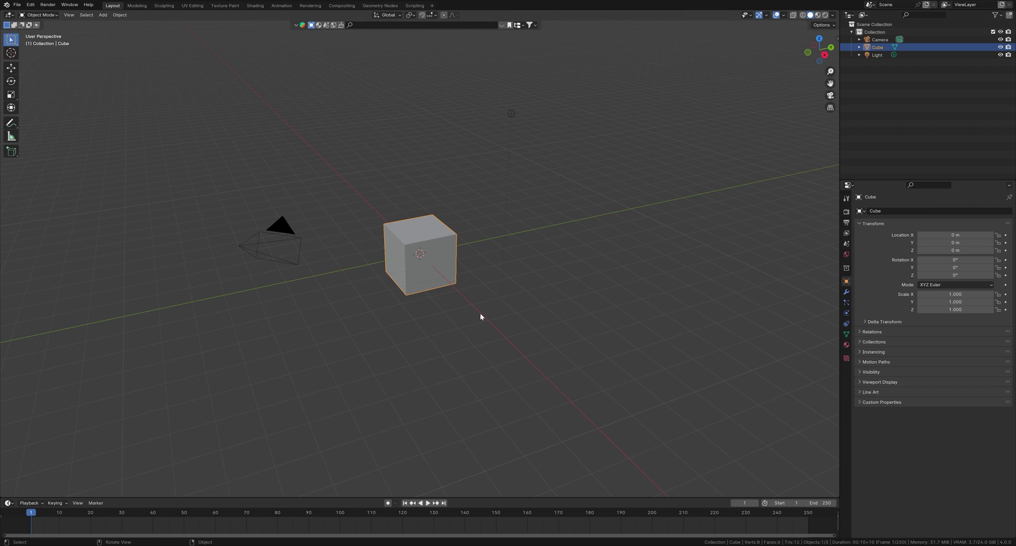
- Switch to Discord and examine the Midjourney wall-relief images and the prompt keywords used to generate them
scroll(426, 300, "down", 2)
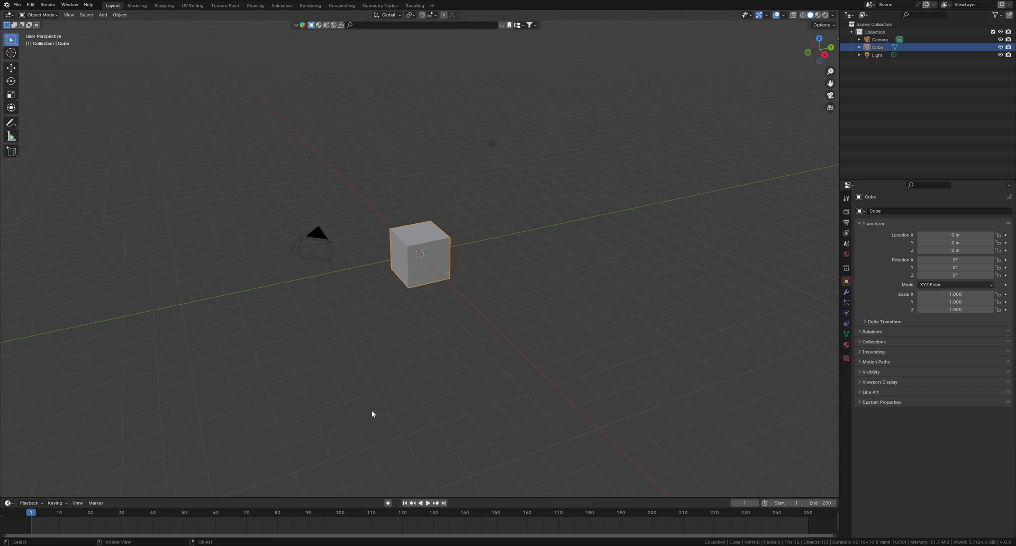
mouse_move(289, 544)
left_click(289, 521)
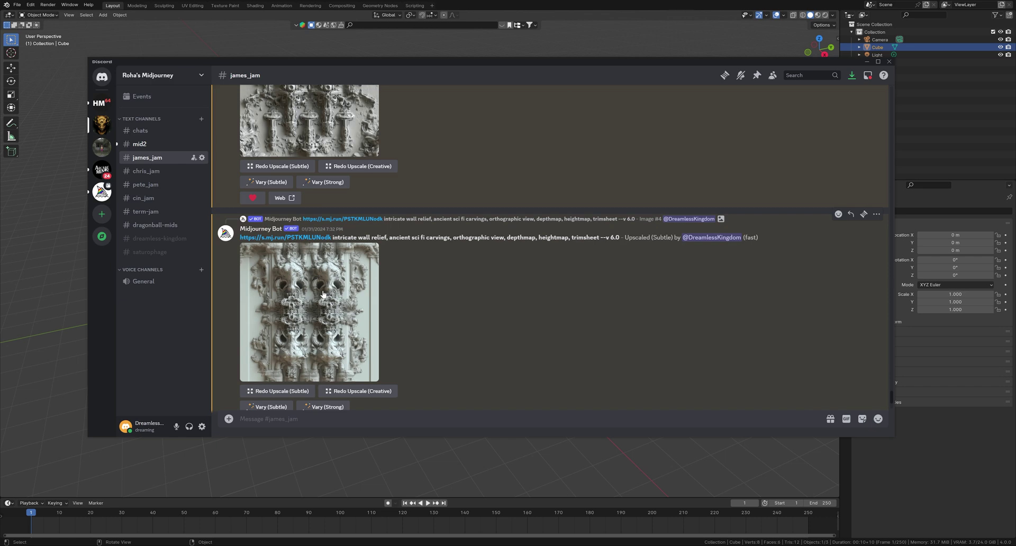
scroll(313, 256, "up", 15)
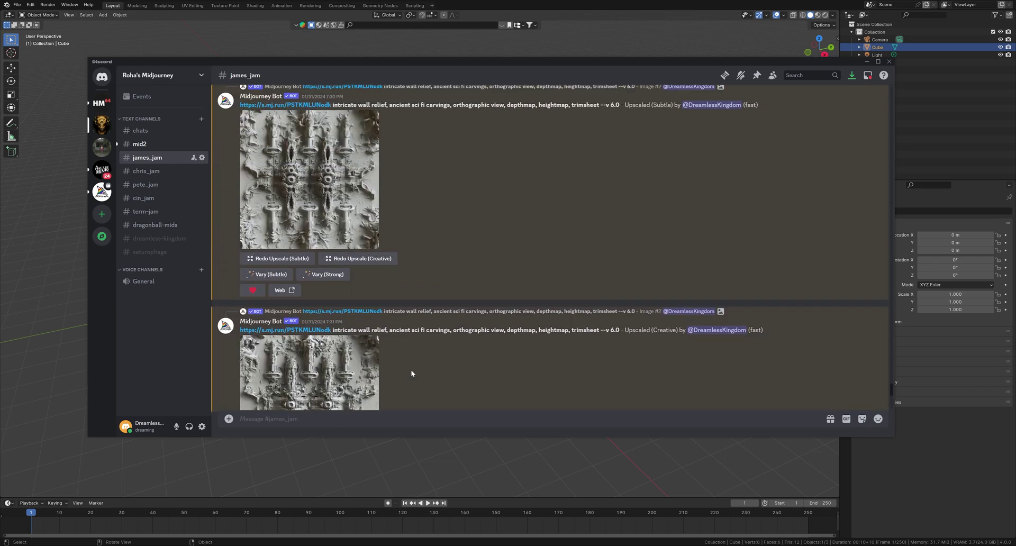
scroll(359, 274, "up", 5)
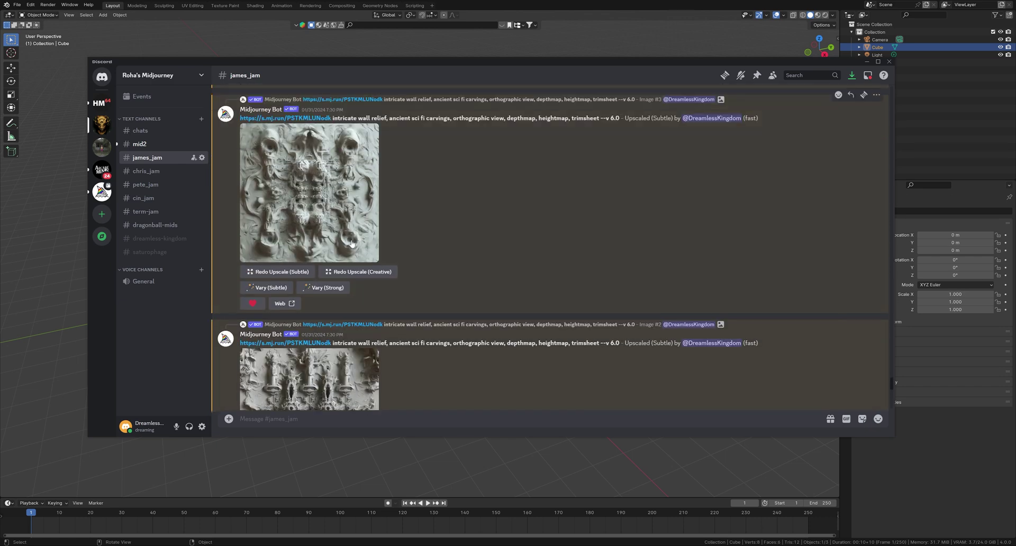
scroll(348, 216, "up", 1)
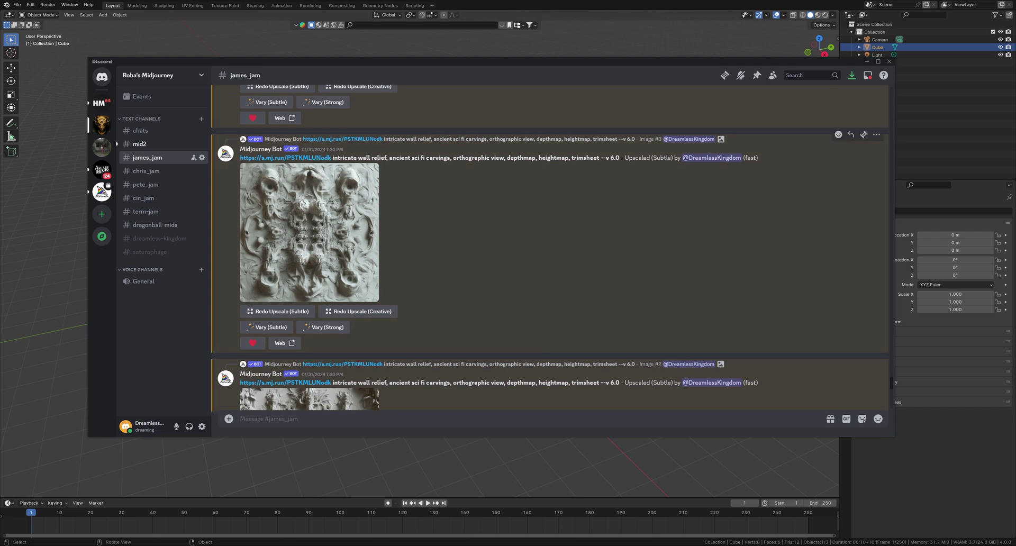
left_click_drag(453, 158, 601, 158)
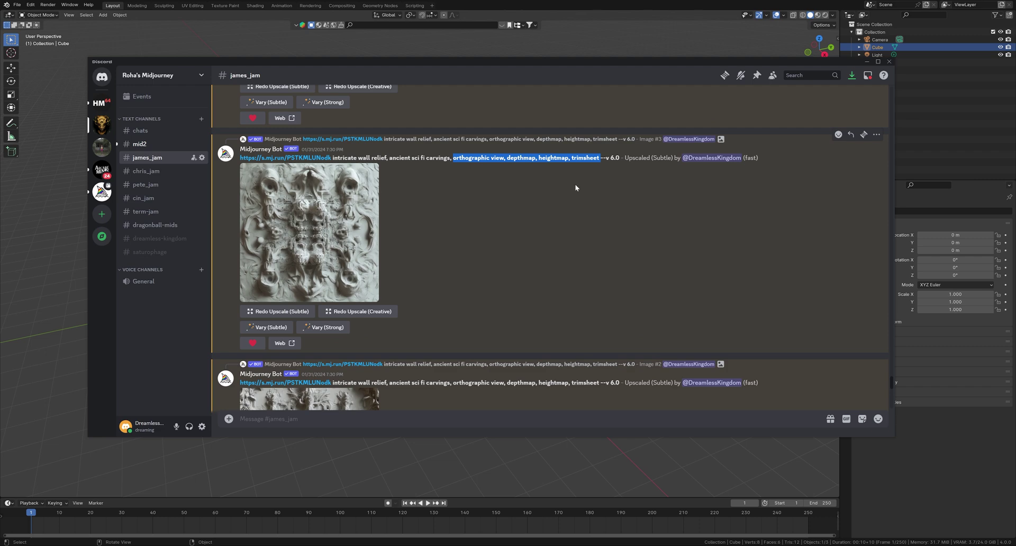
scroll(332, 282, "up", 5)
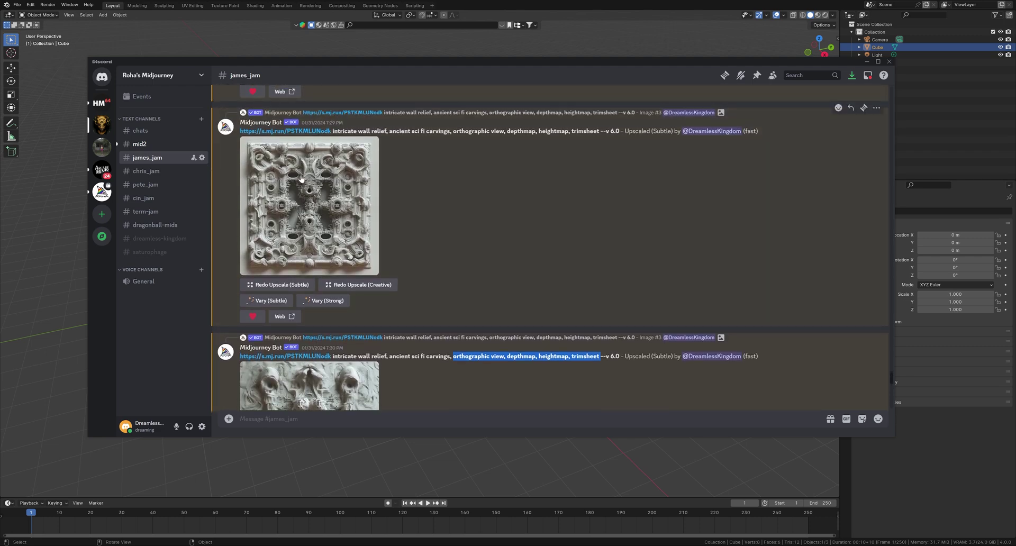
scroll(370, 222, "up", 5)
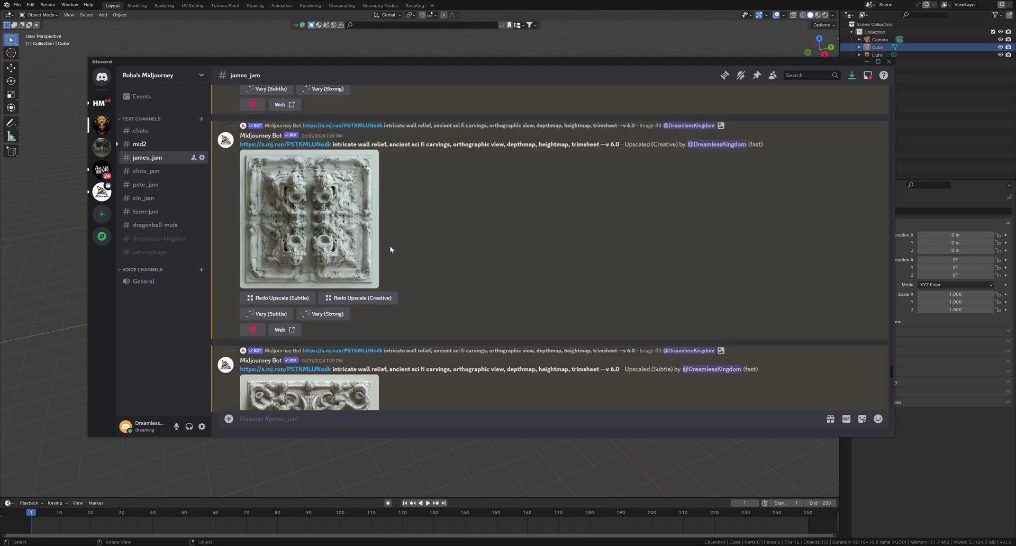
scroll(386, 285, "down", 10)
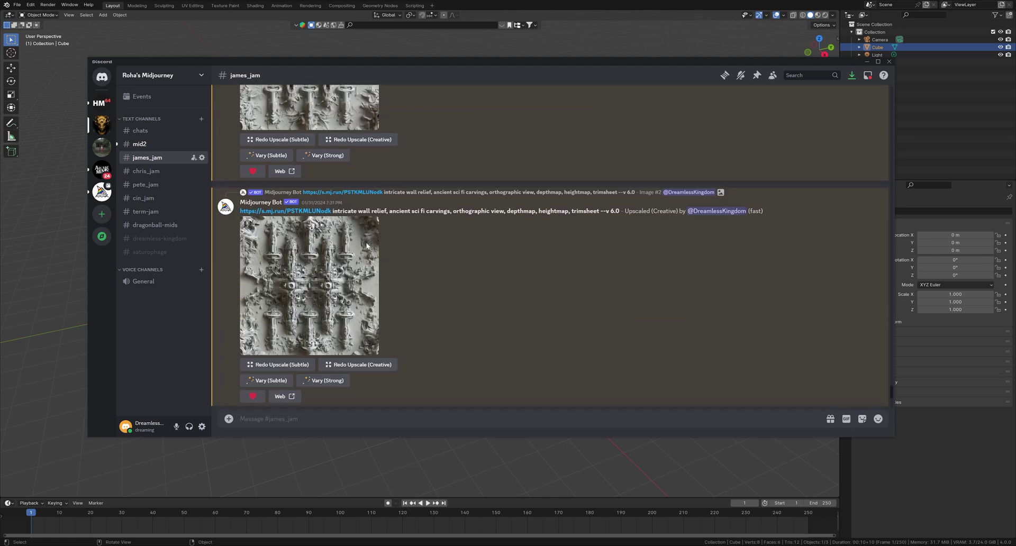
scroll(367, 245, "down", 3)
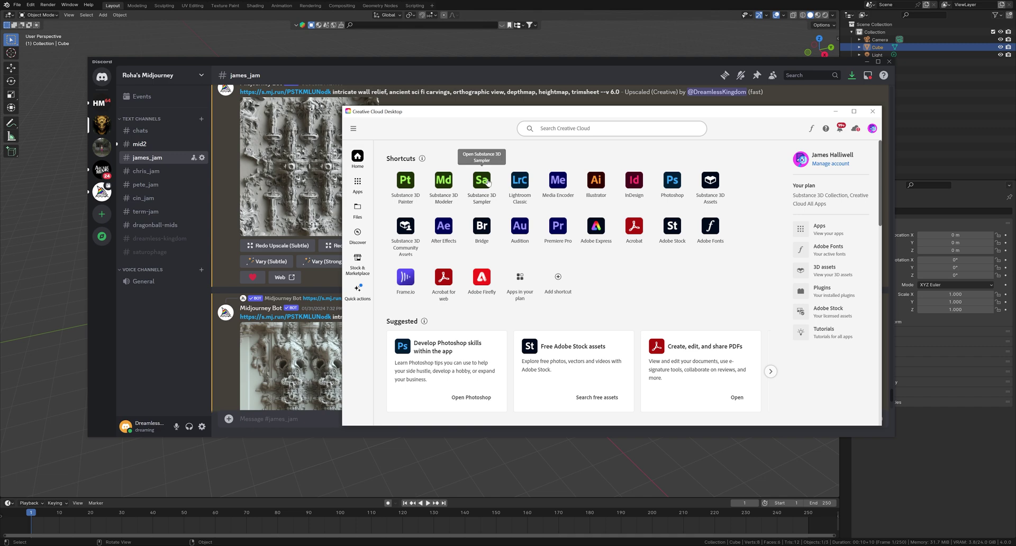
- Launch Substance 3D Sampler from Creative Cloud and minimize the Creative Cloud and Discord windows
left_click(482, 180)
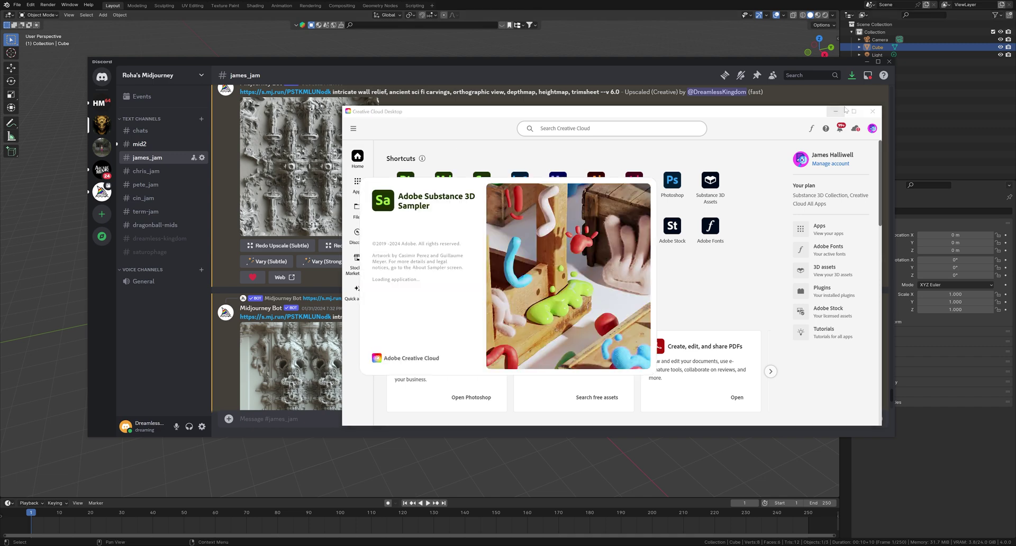
left_click(836, 111)
left_click(868, 61)
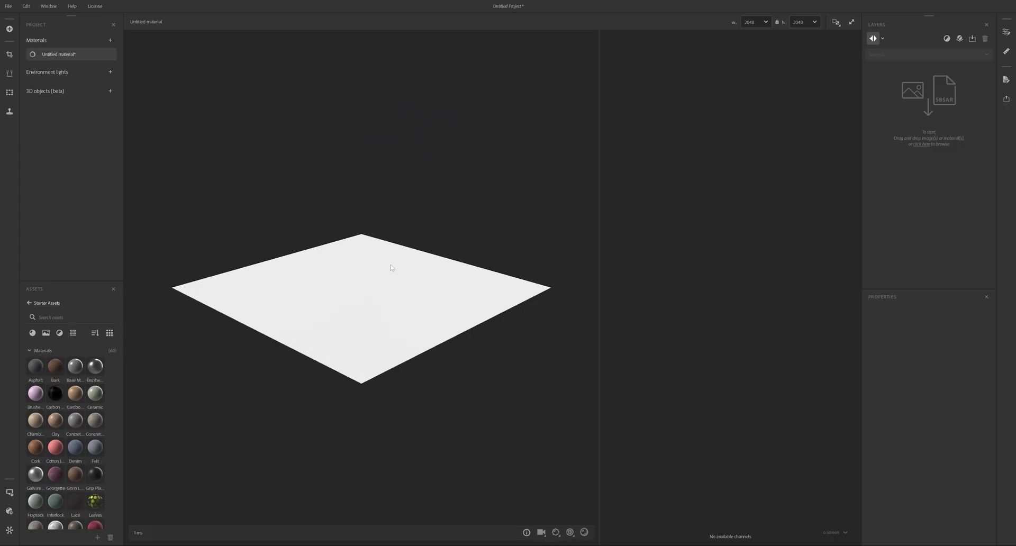
- Import the Midjourney relief image into the empty material using the Image to material (AI Powered) template at 4096 x 4096 px
scroll(395, 268, "down", 3)
left_click_drag(408, 262, 322, 245)
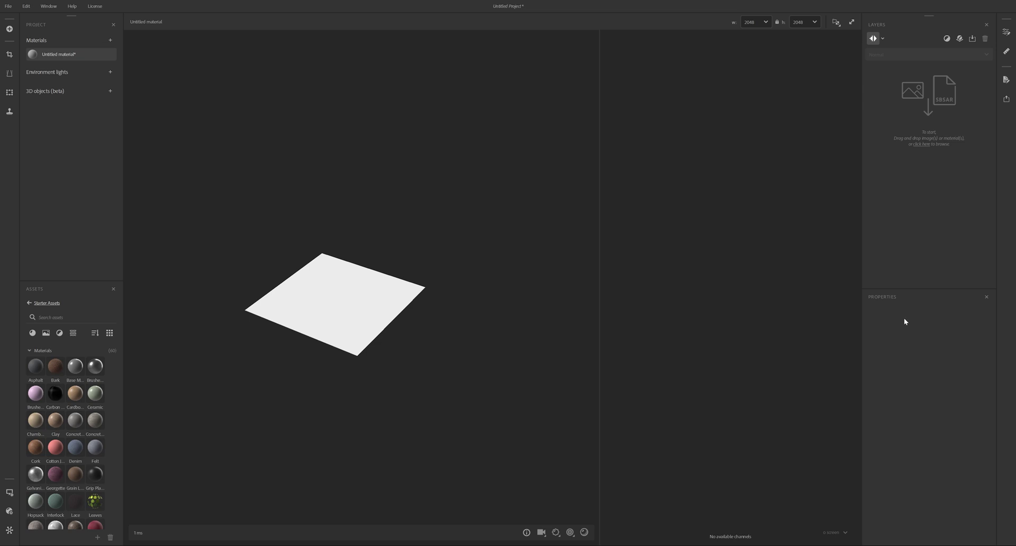
left_click_drag(904, 321, 331, 270)
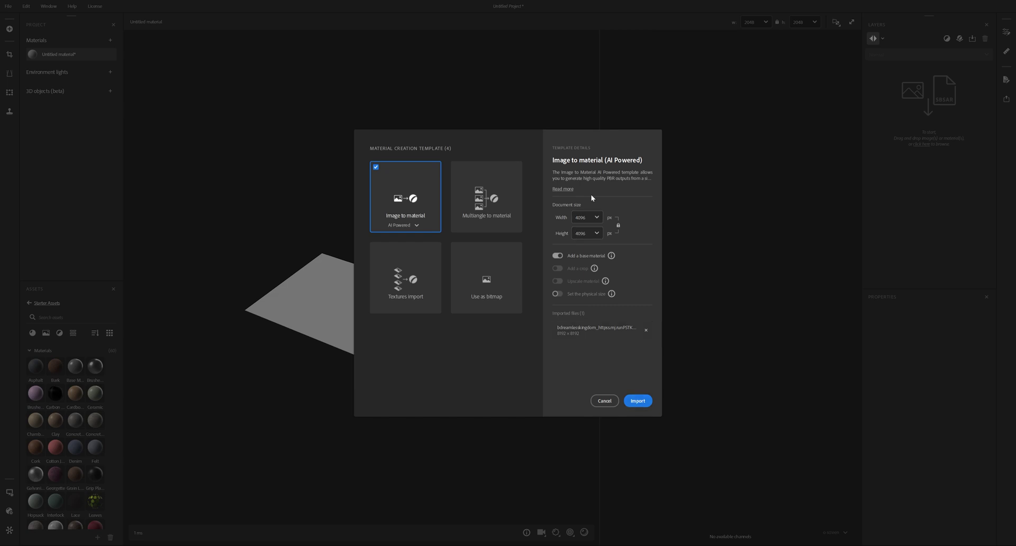
left_click(638, 401)
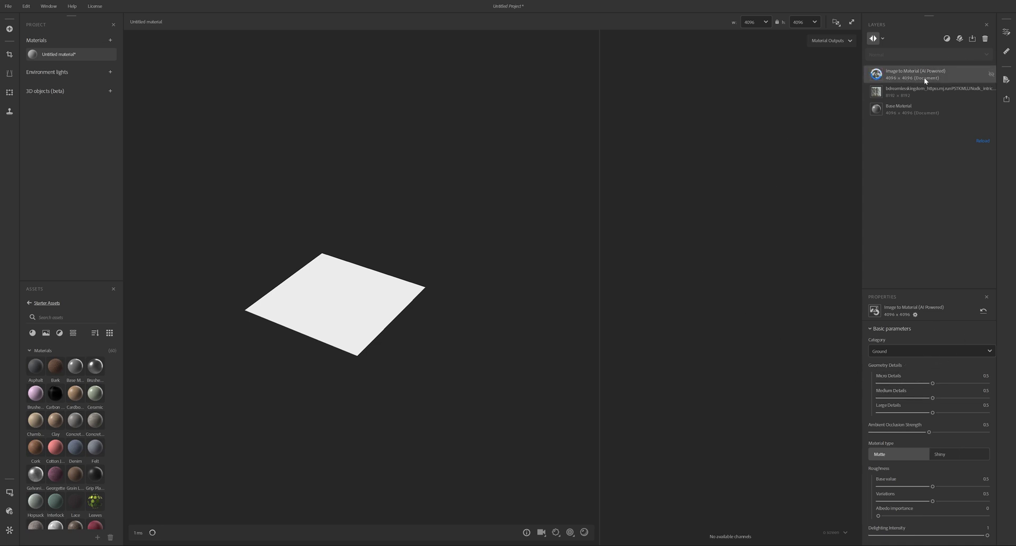
- Set the 3D preview's texture tiling to 1 and inspect the relief on the plane
scroll(364, 325, "up", 3)
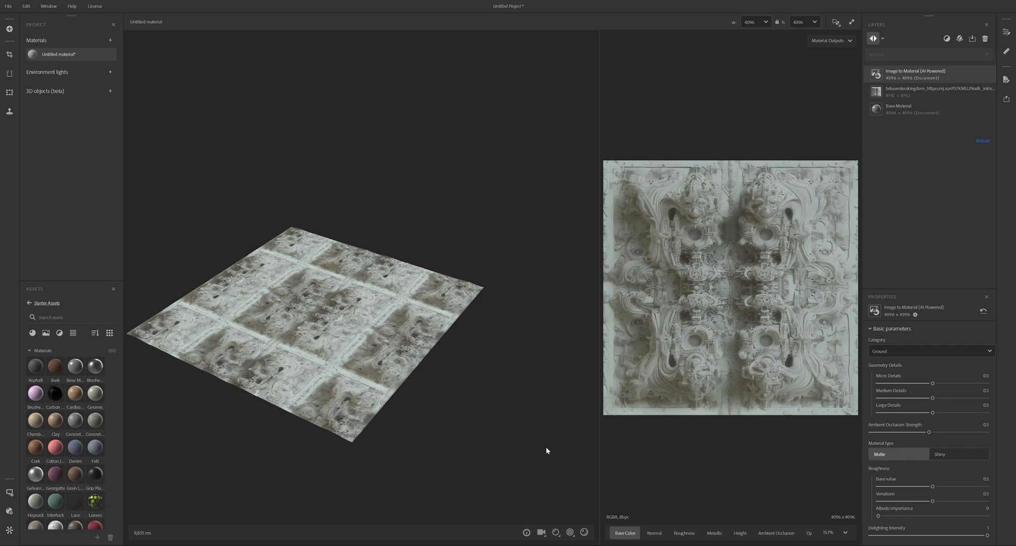
left_click(557, 534)
left_click(569, 533)
key("Return")
scroll(365, 402, "up", 4)
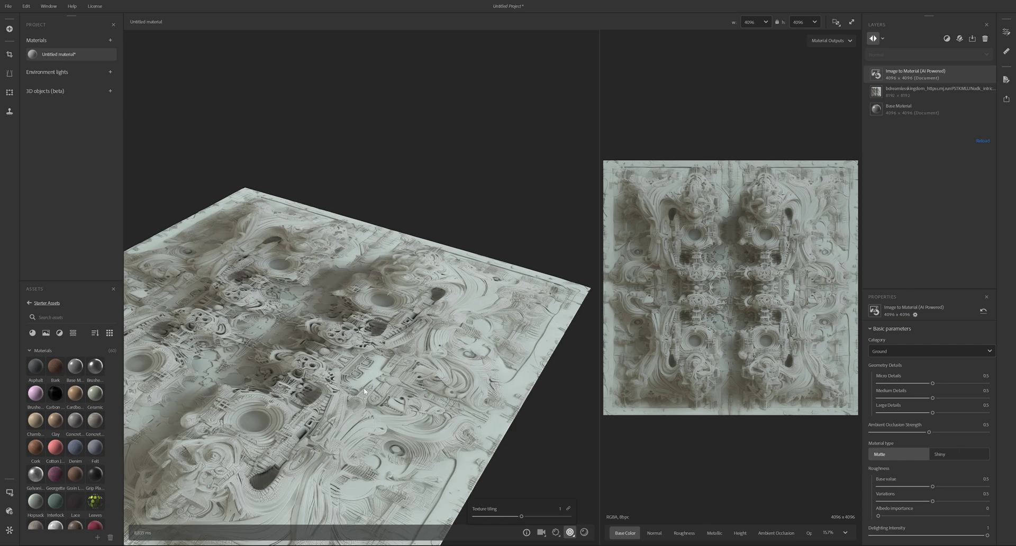
middle_click_drag(373, 408, 390, 400)
left_click_drag(390, 401, 415, 364)
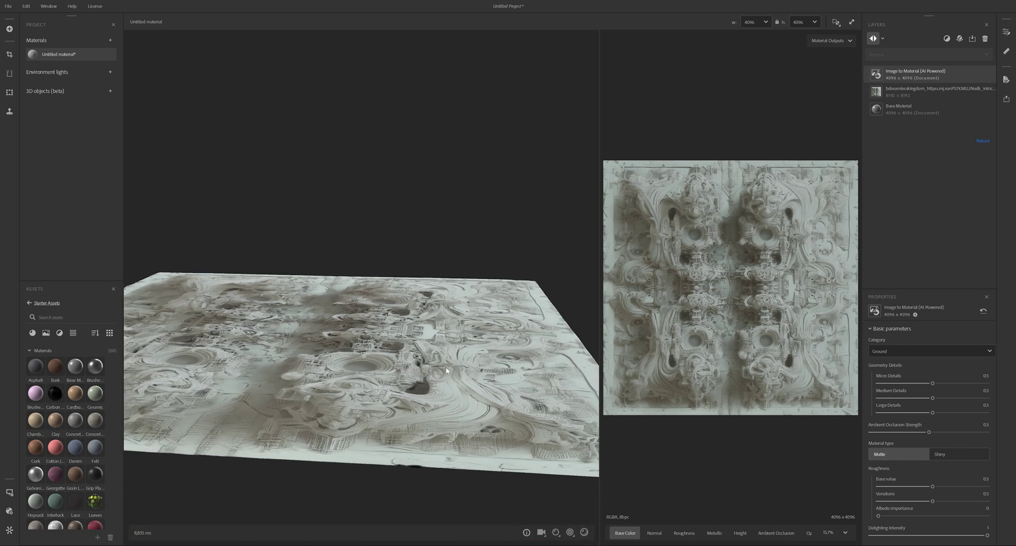
scroll(356, 344, "down", 4)
left_click_drag(354, 323, 373, 348)
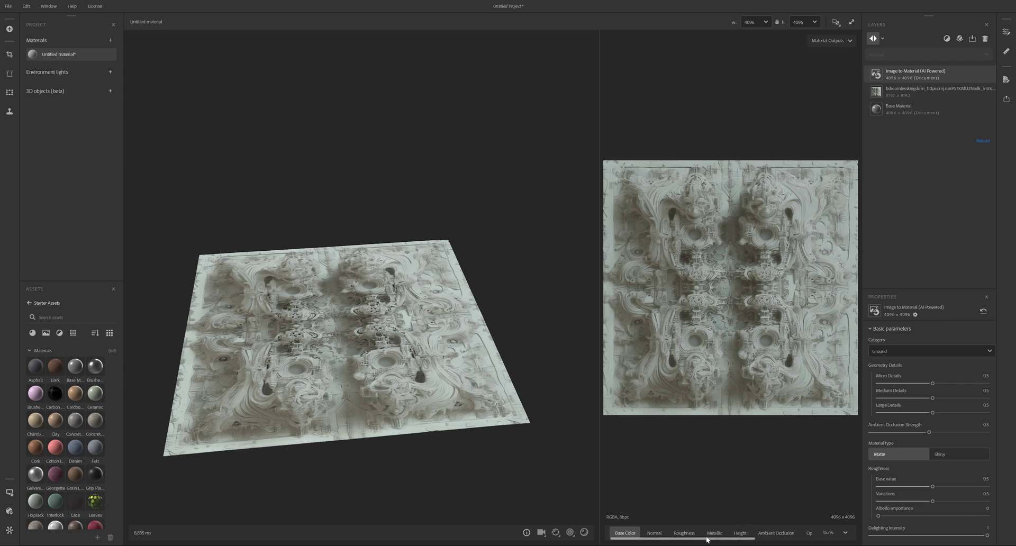
- Display the Height channel in the 2D view and increase the displacement of the relief in the 3D preview
left_click(740, 534)
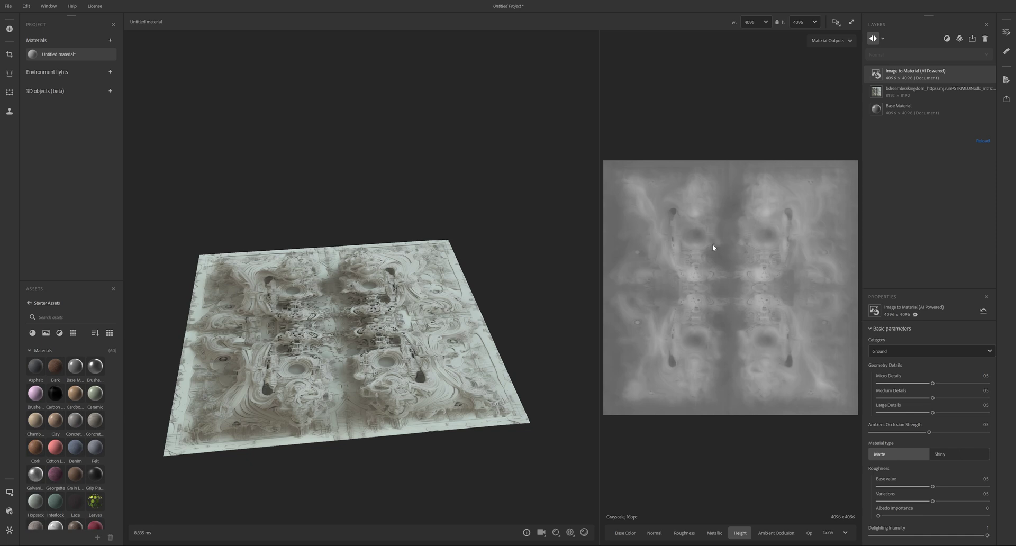
left_click(556, 532)
left_click_drag(469, 497, 502, 499)
middle_click_drag(388, 398, 386, 428)
left_click_drag(386, 427, 403, 516)
left_click(555, 532)
left_click_drag(502, 497, 340, 396)
scroll(340, 396, "up", 4)
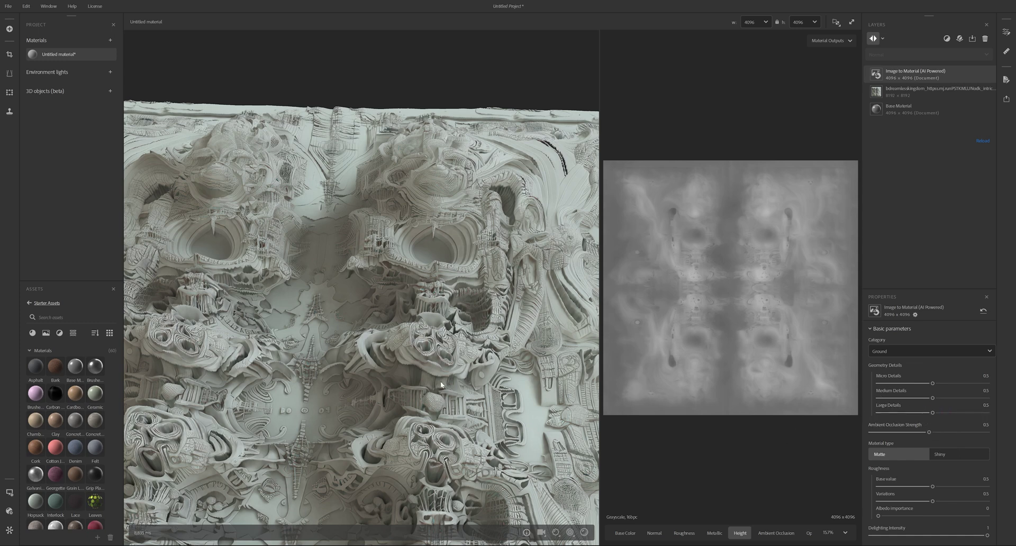
scroll(417, 400, "down", 3)
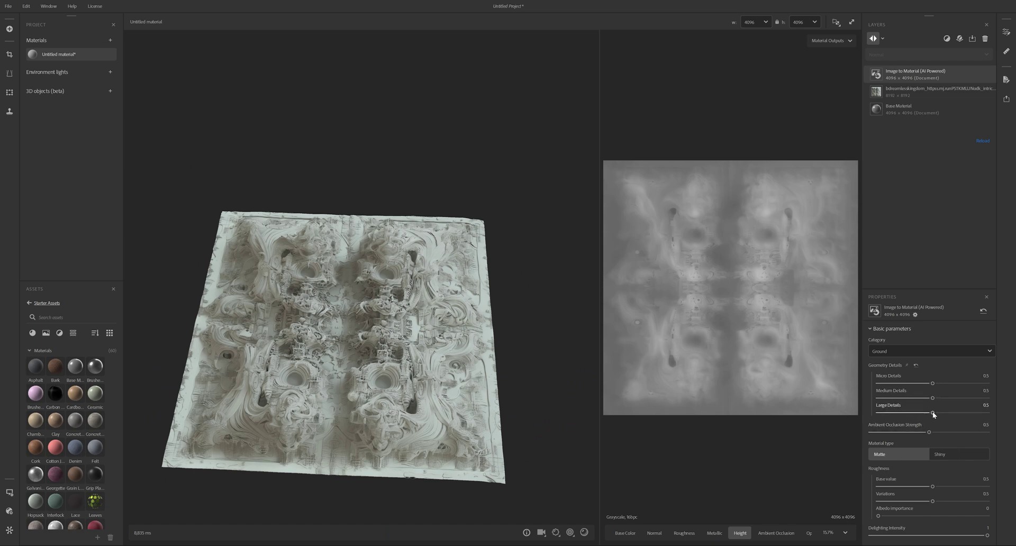
- Set the Image to Material layer's micro details to 0.7 and large details to 0.77
left_click_drag(933, 413, 947, 412)
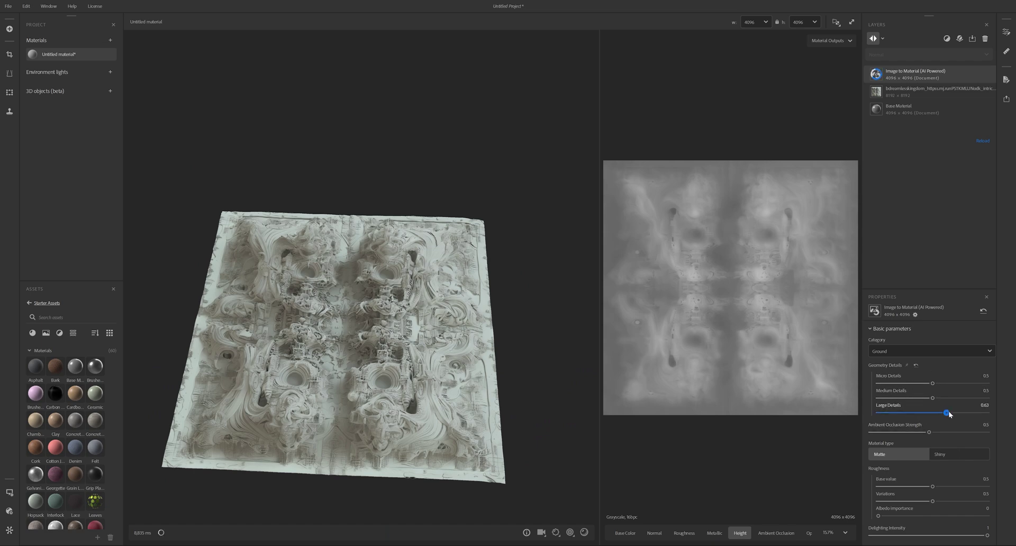
left_click(955, 383)
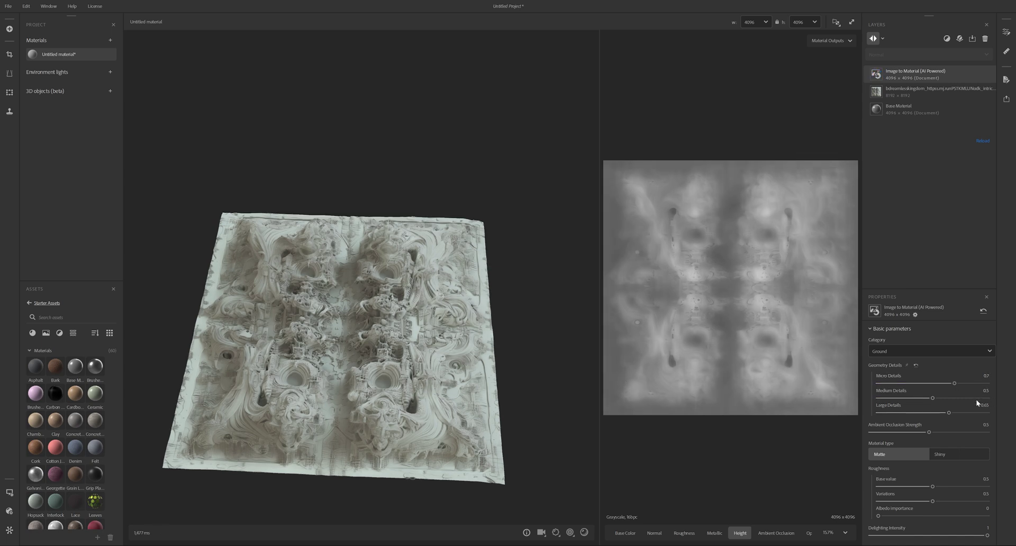
left_click(962, 412)
left_click_drag(360, 399, 351, 428)
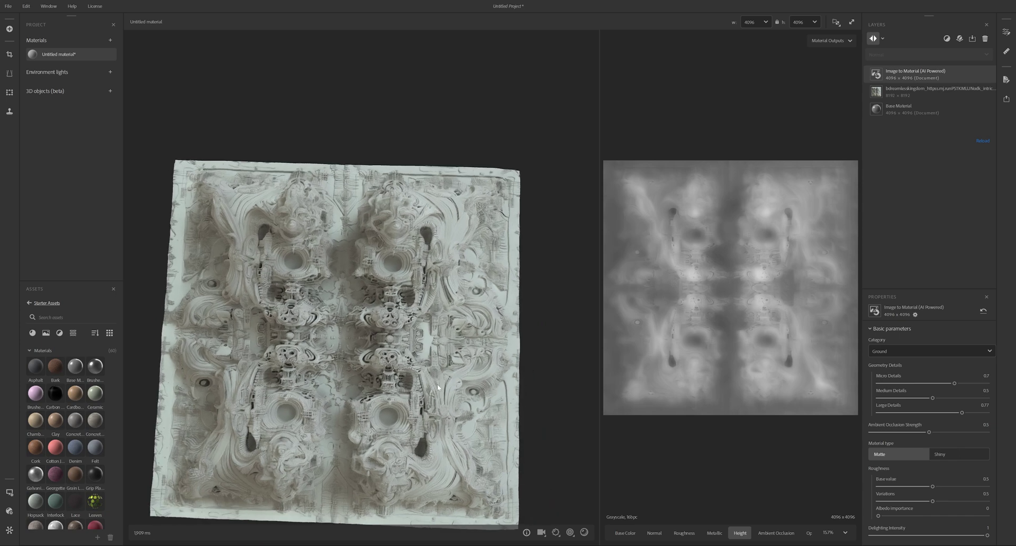
- Start exporting the material and choose a new folder named c8 inside reliefs as the save location
left_click(9, 10)
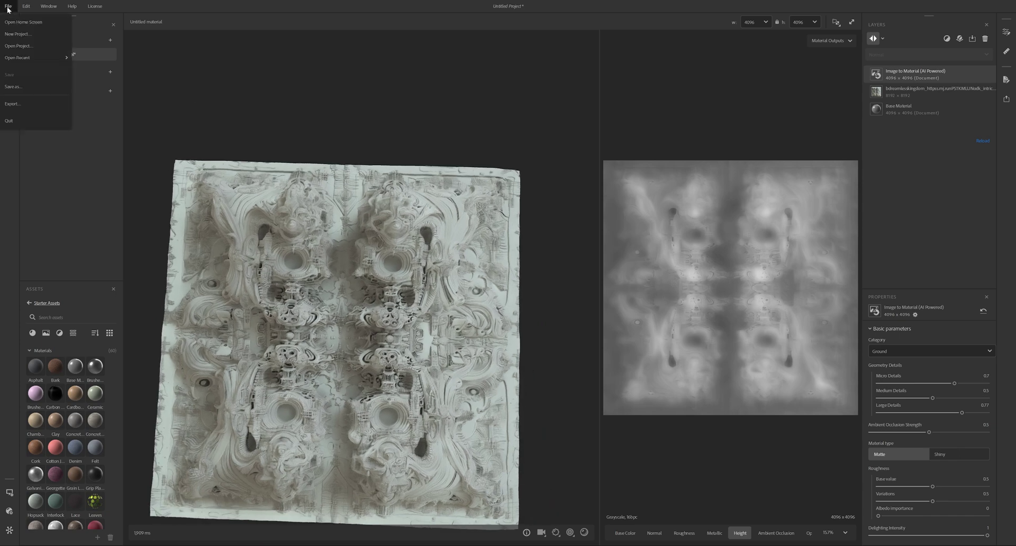
left_click(12, 104)
left_click(466, 135)
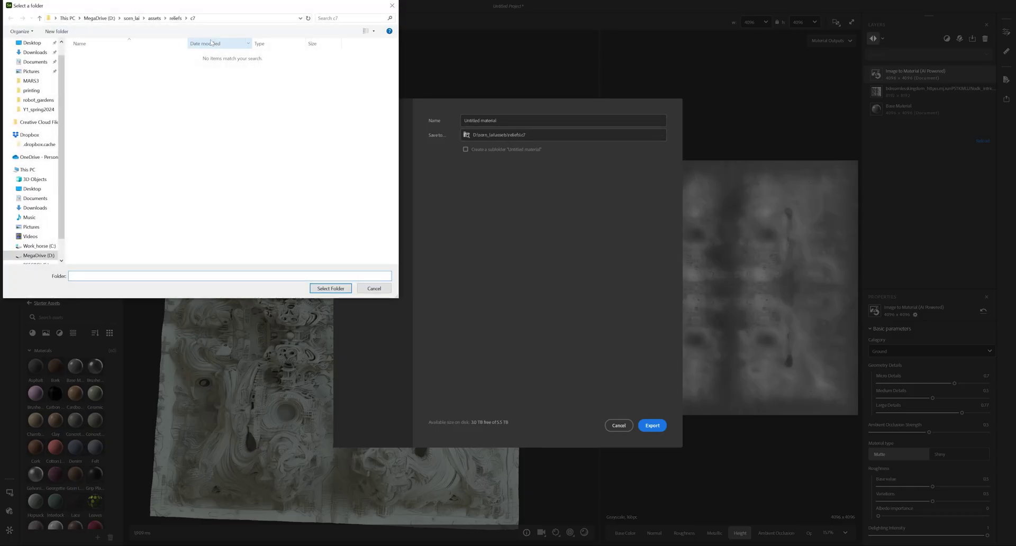
left_click(175, 18)
right_click(206, 131)
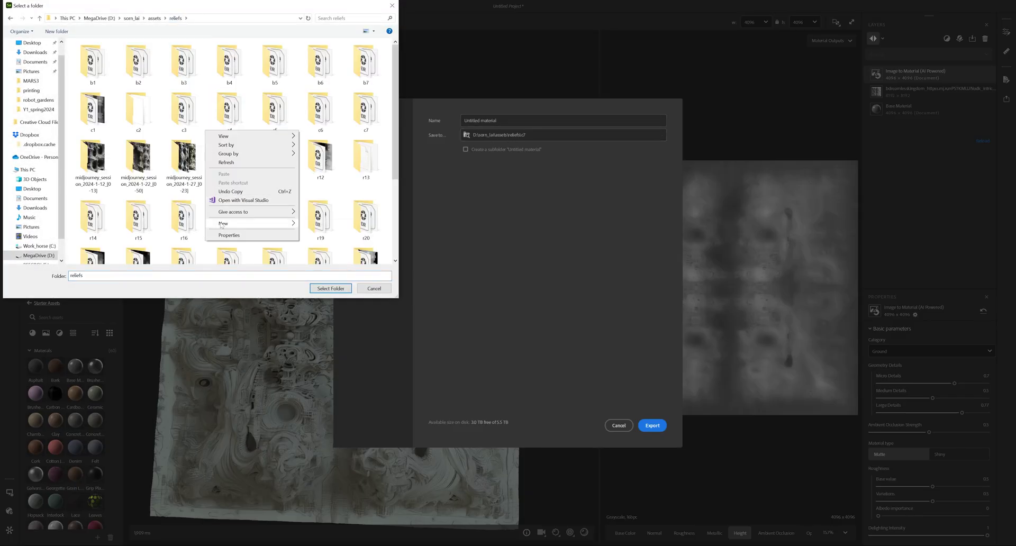
mouse_move(222, 226)
left_click(312, 225)
type("c8")
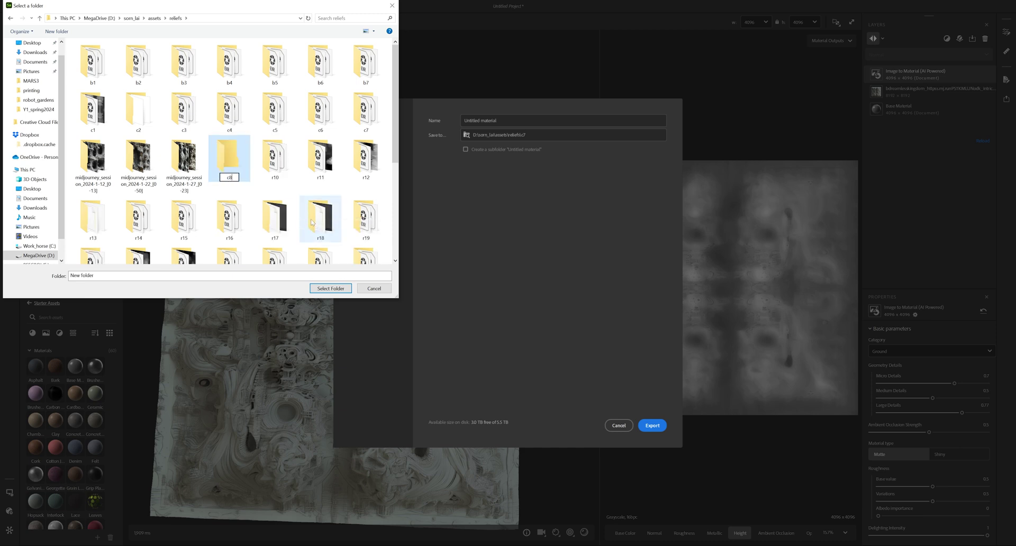
key("Return")
double_click(98, 159)
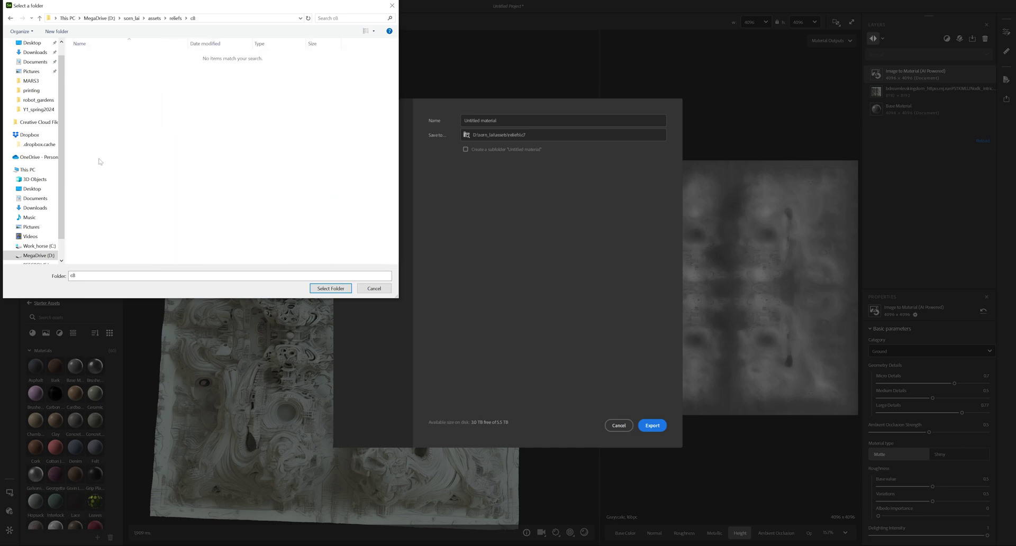
left_click(330, 289)
- Name the export c8 and export the material's Base Color, Normal, Roughness, Specular and Height channels as EXR files
triple_click(503, 121)
type("c")
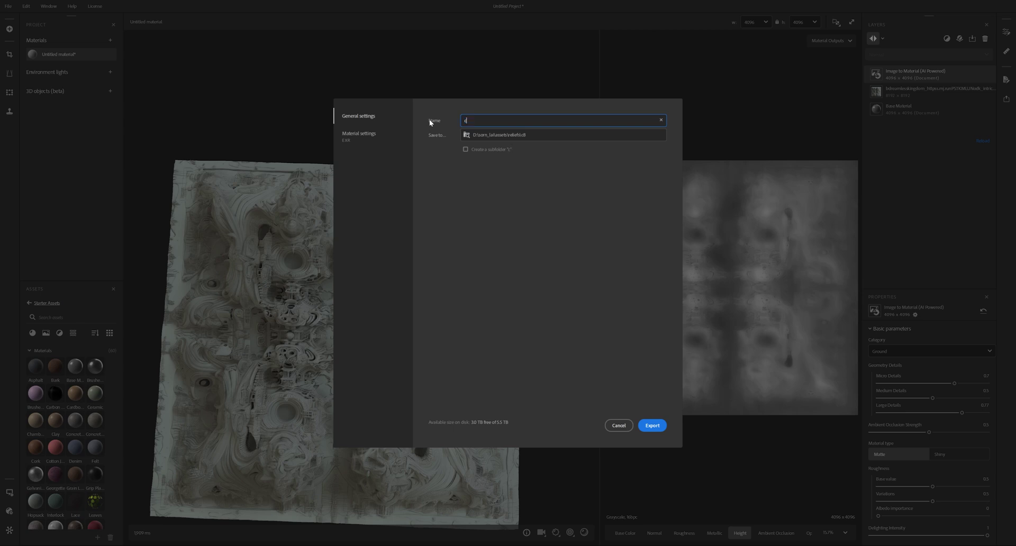
type("8")
left_click(360, 136)
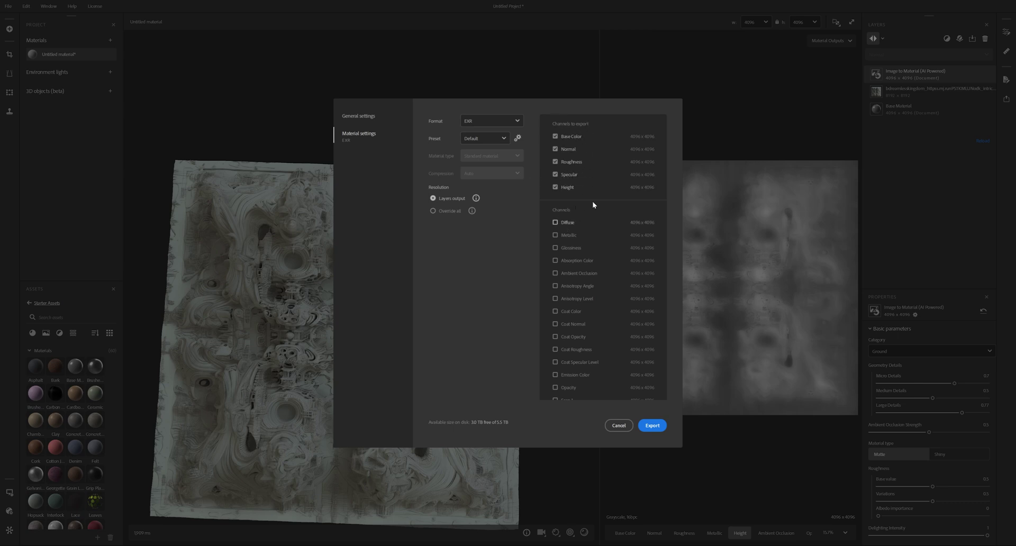
left_click(653, 427)
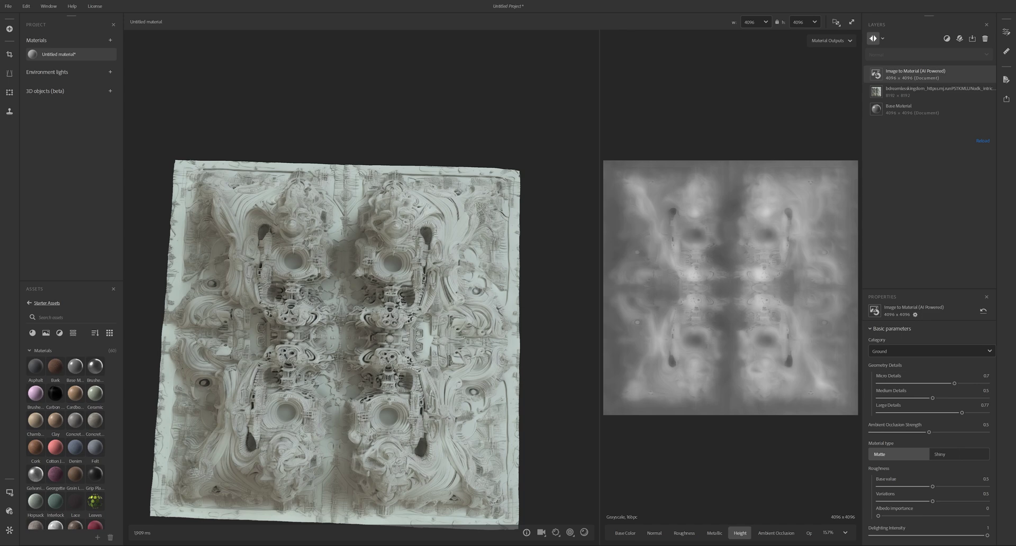
- Switch to Blender and delete the default camera, cube and light from the scene
mouse_move(328, 545)
left_click(328, 521)
scroll(488, 321, "up", 2)
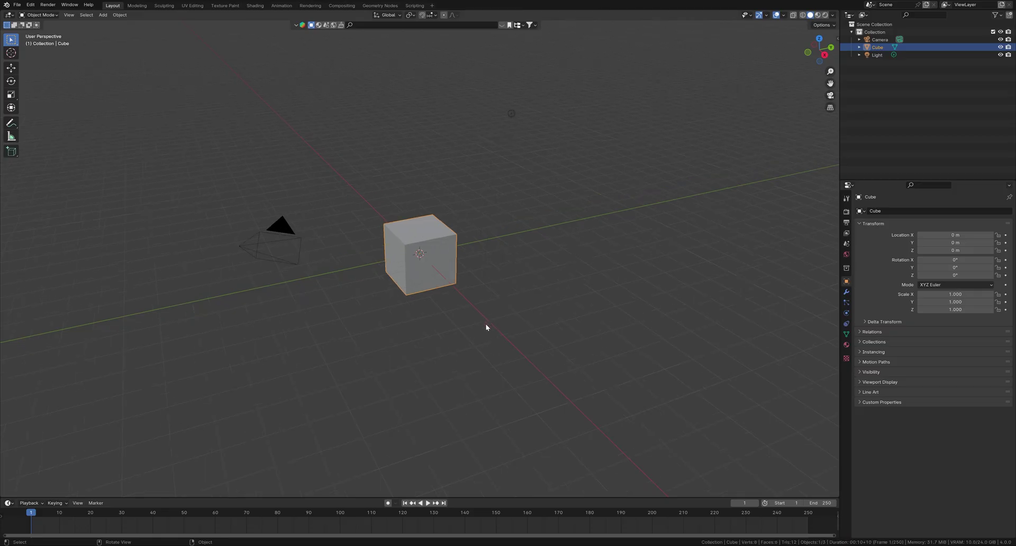
middle_click_drag(388, 273, 588, 365)
left_click_drag(602, 408, 208, 58)
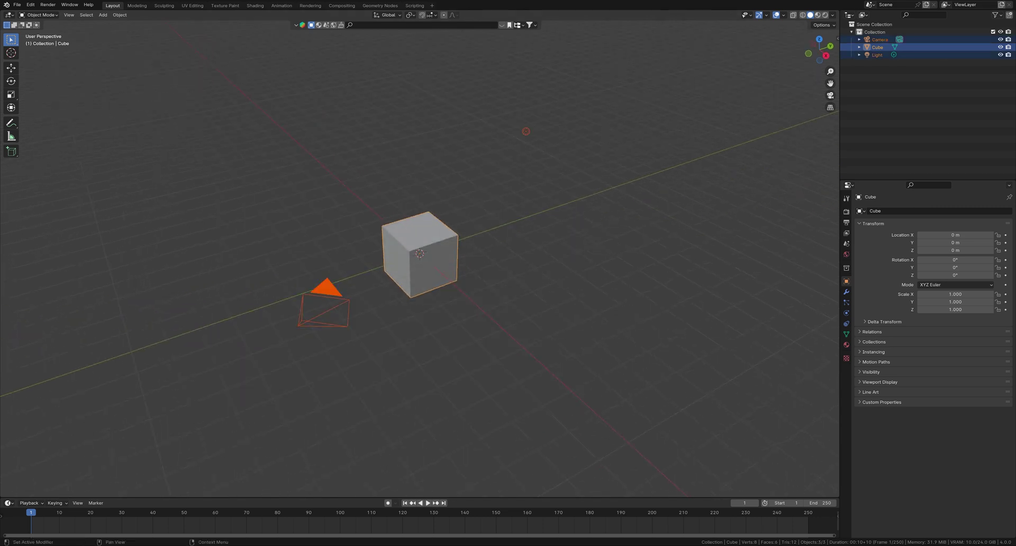
left_click_drag(587, 388, 233, 101)
key("Delete")
middle_click_drag(424, 221, 405, 220)
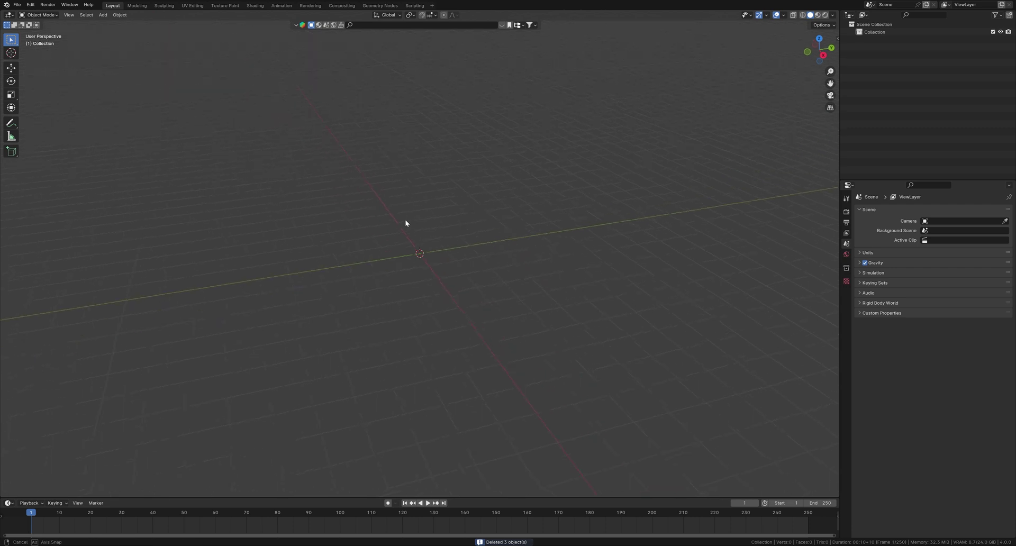
- Add a ball metaball at the origin and set its viewport resolution to 0.2 m
key("shift+a")
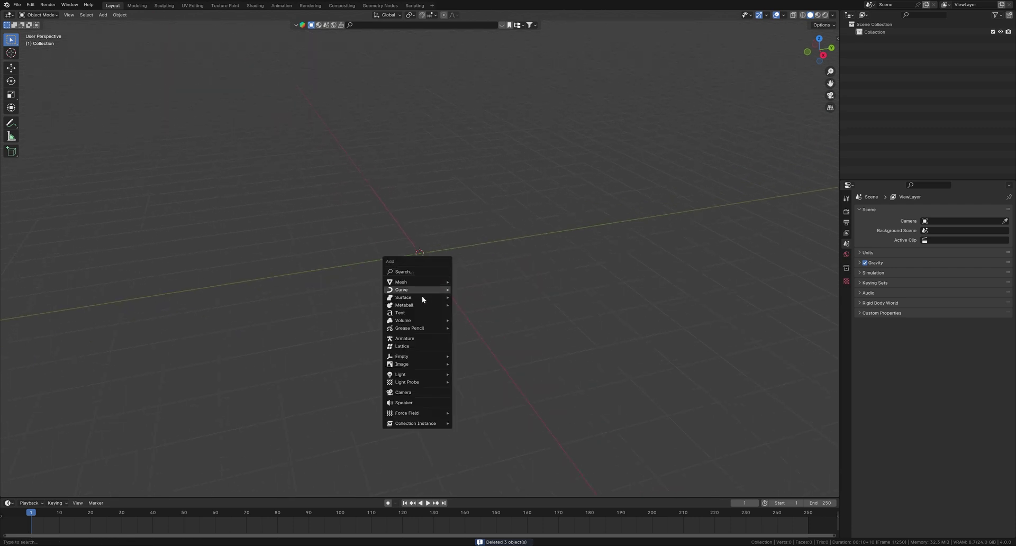
mouse_move(418, 304)
left_click(470, 305)
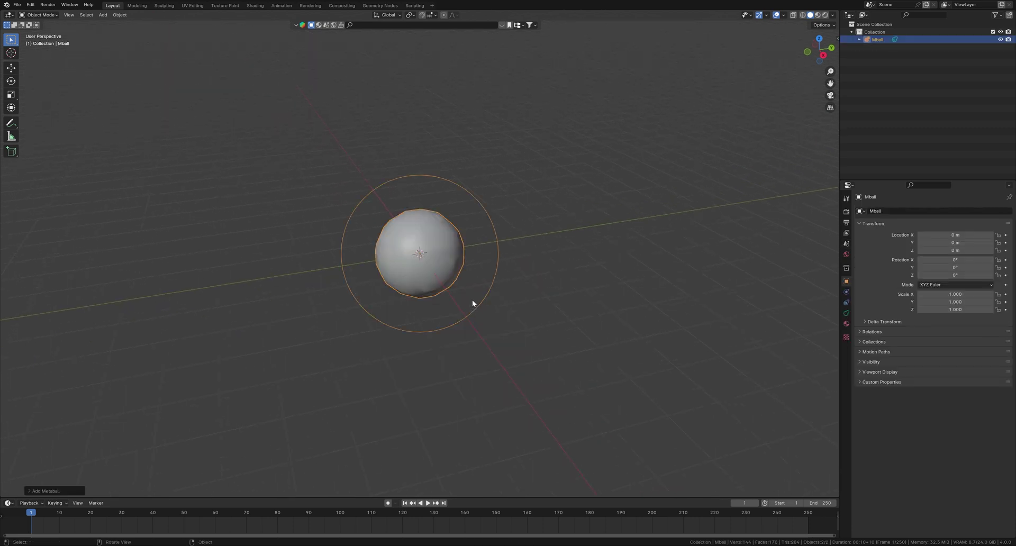
middle_click_drag(437, 302, 612, 287)
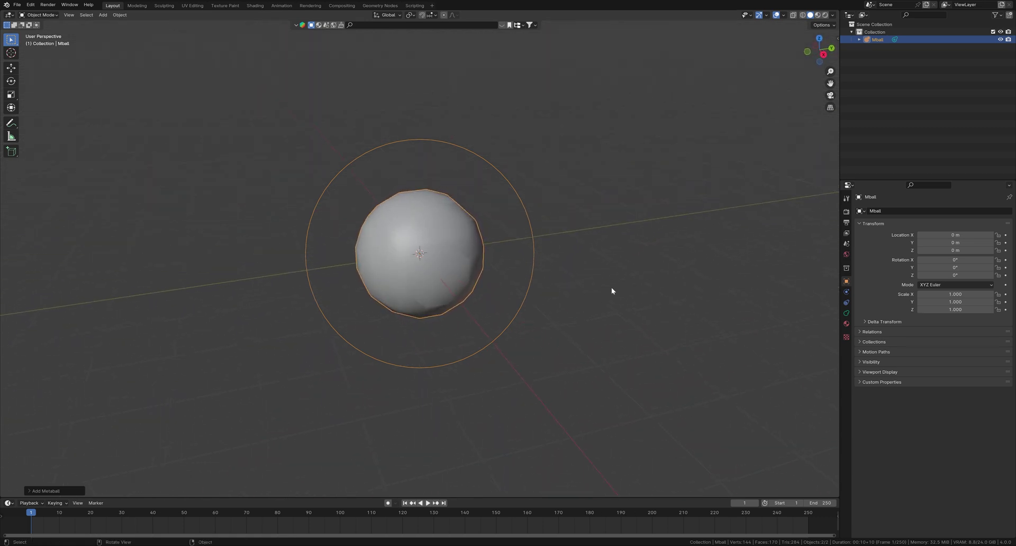
left_click(846, 313)
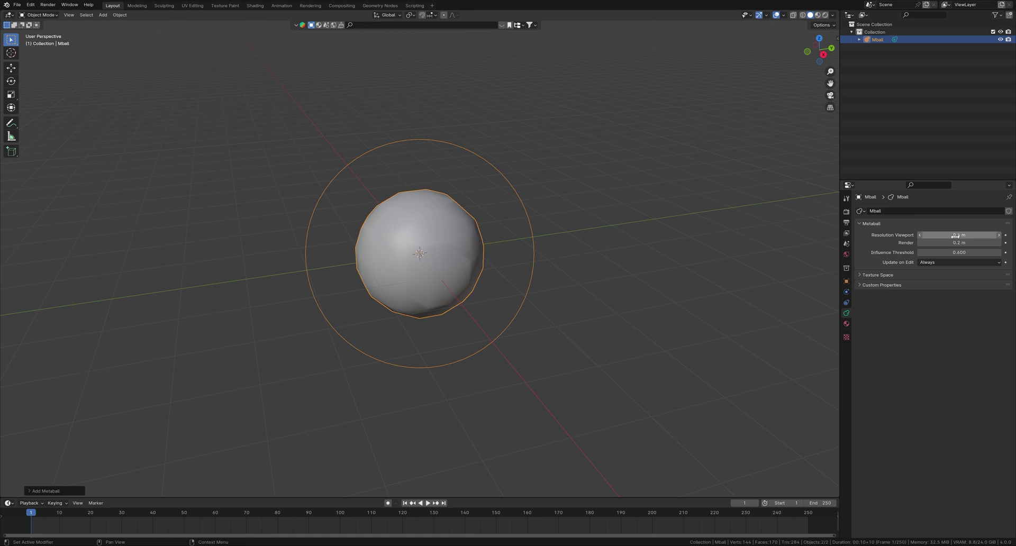
left_click(953, 235)
type(".2")
key("Return")
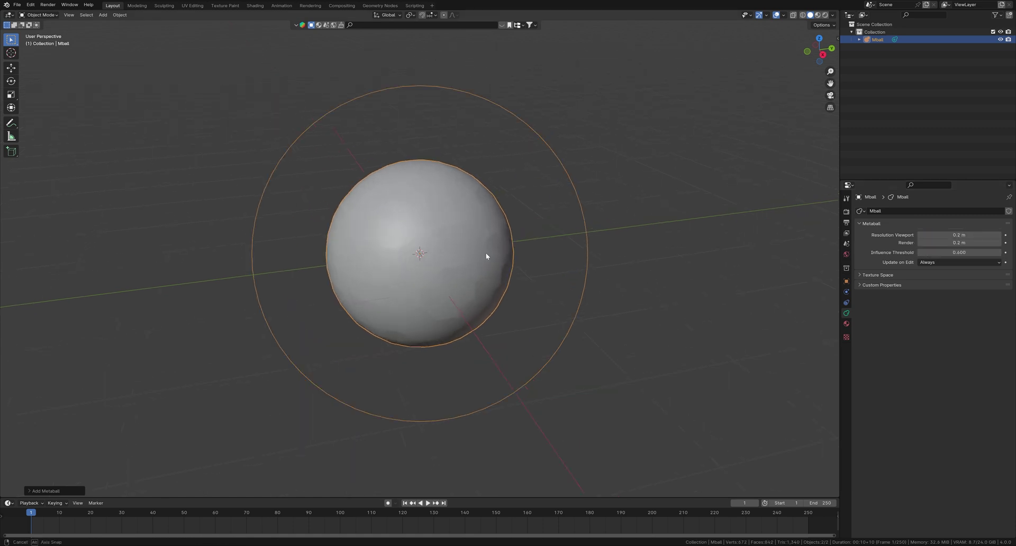
- Duplicate the metaball, shrink the copy and move it so that it merges with the original ball
middle_click_drag(486, 254, 424, 296)
scroll(477, 258, "down", 5)
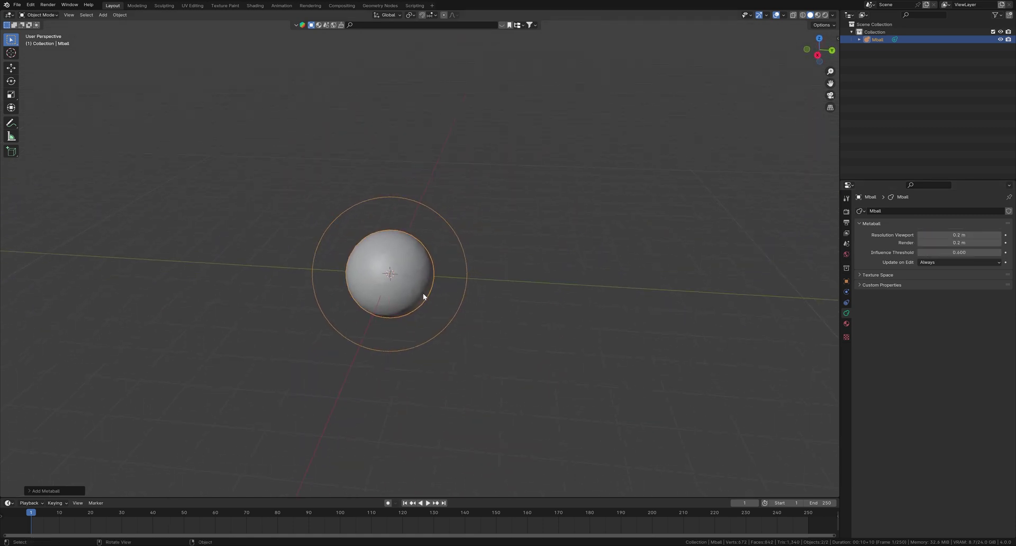
key("shift+d")
left_click(511, 260)
key("s")
left_click(465, 233)
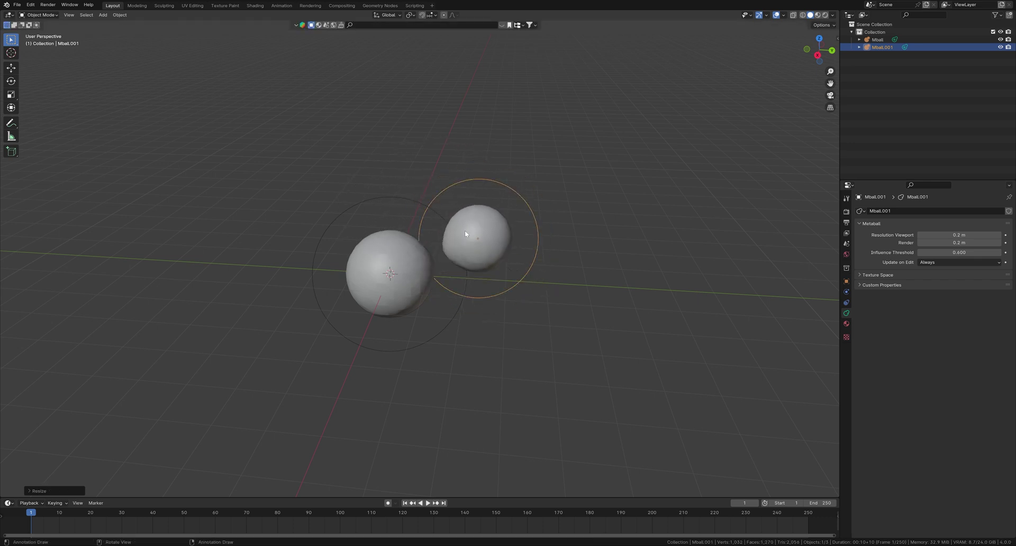
left_click(9, 66)
left_click_drag(494, 226, 478, 229)
- Add two more metaball duplicates, one above the second ball and one beside that copy, enlarging the last one
key("shift+d")
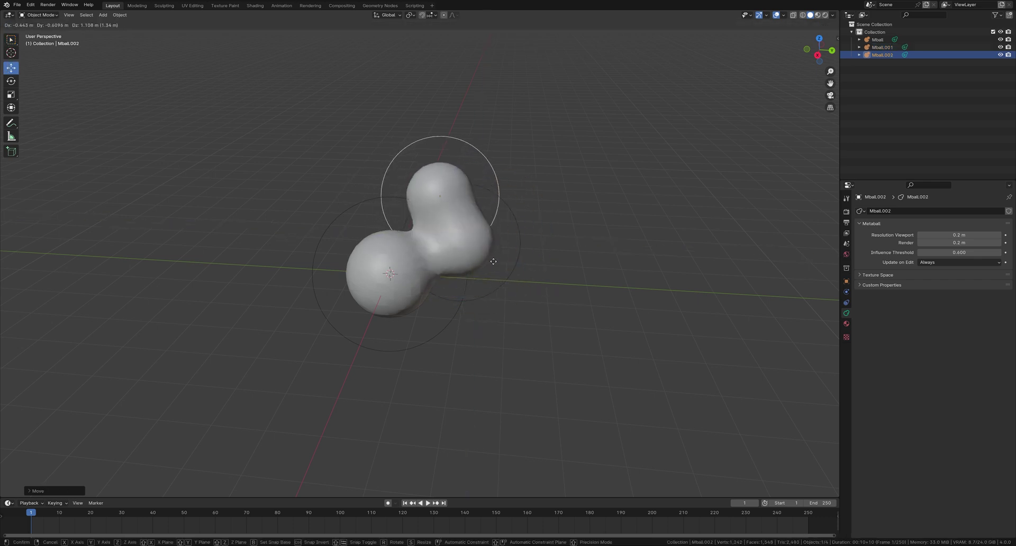
left_click(493, 265)
middle_click_drag(492, 273, 421, 281)
left_click(484, 280)
key("shift+d")
left_click(574, 302)
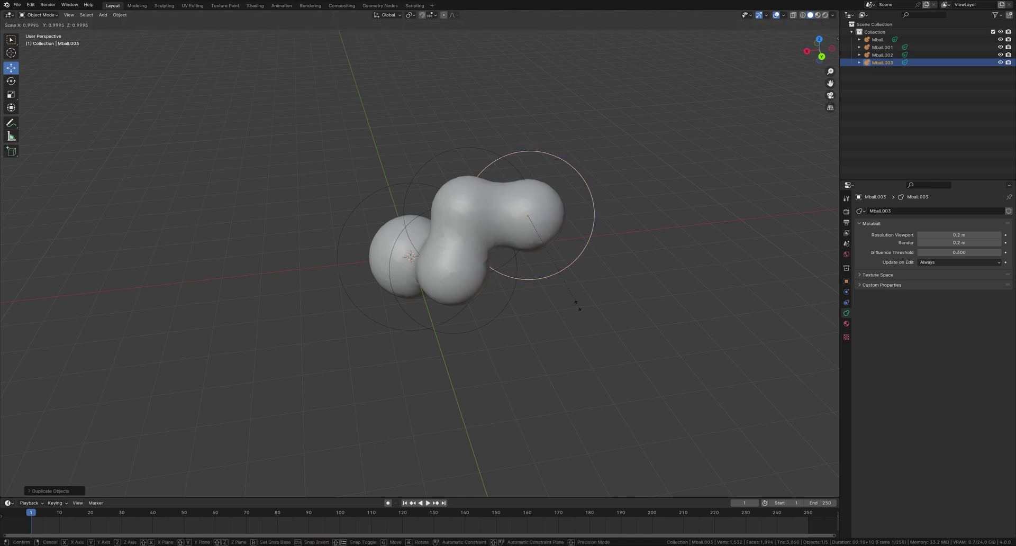
key("s")
left_click(563, 306)
middle_click_drag(562, 306, 583, 284)
- Duplicate the enlarged metaball, place the copy below it and scale it up further
key("shift+d")
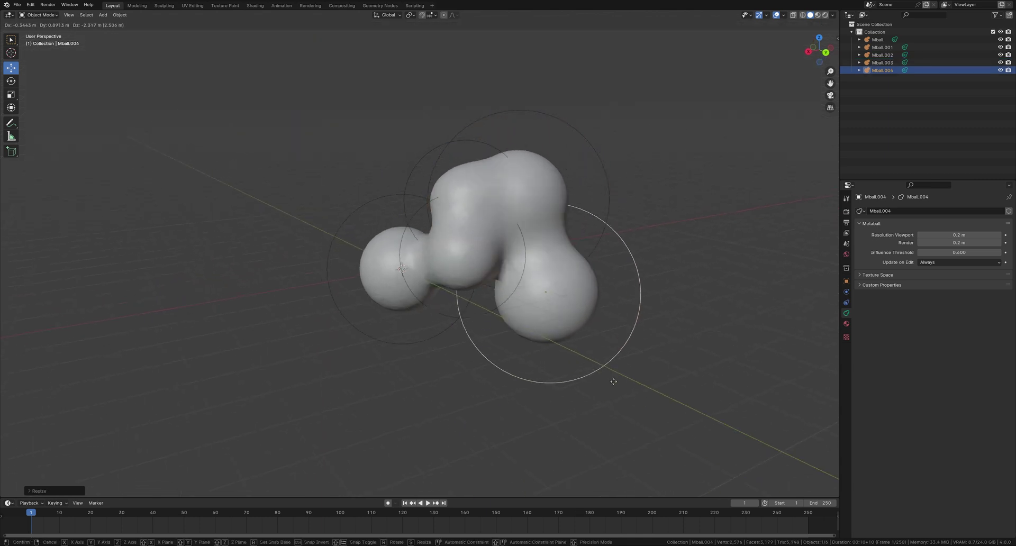
left_click(613, 381)
key("s")
left_click(647, 389)
middle_click_drag(647, 389, 576, 315)
- Duplicate the largest metaball, position the copy at the underside of the cluster and scale it down
key("shift+d")
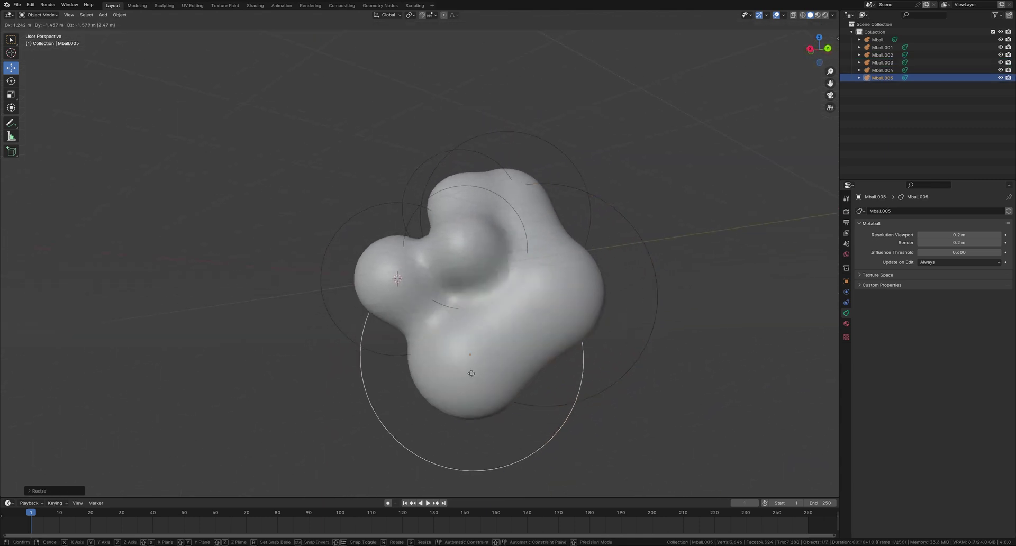
left_click(500, 383)
middle_click_drag(499, 380, 558, 405)
left_click_drag(404, 347, 475, 336)
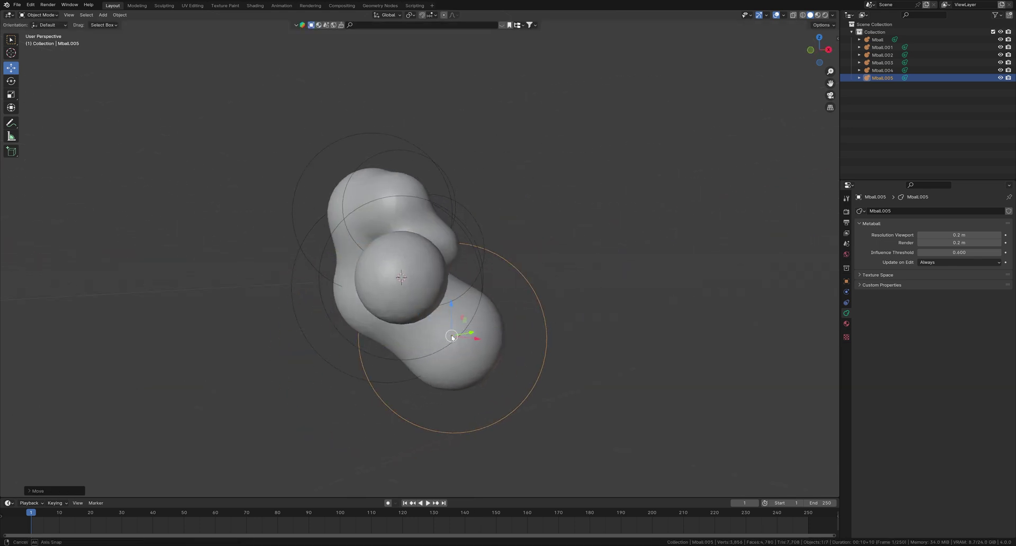
middle_click_drag(475, 335, 516, 325)
key("s")
left_click(573, 371)
middle_click_drag(554, 370, 592, 417)
- Duplicate the lower metaball once more and position the copy as a new lobe on the cluster's side
key("shift+d")
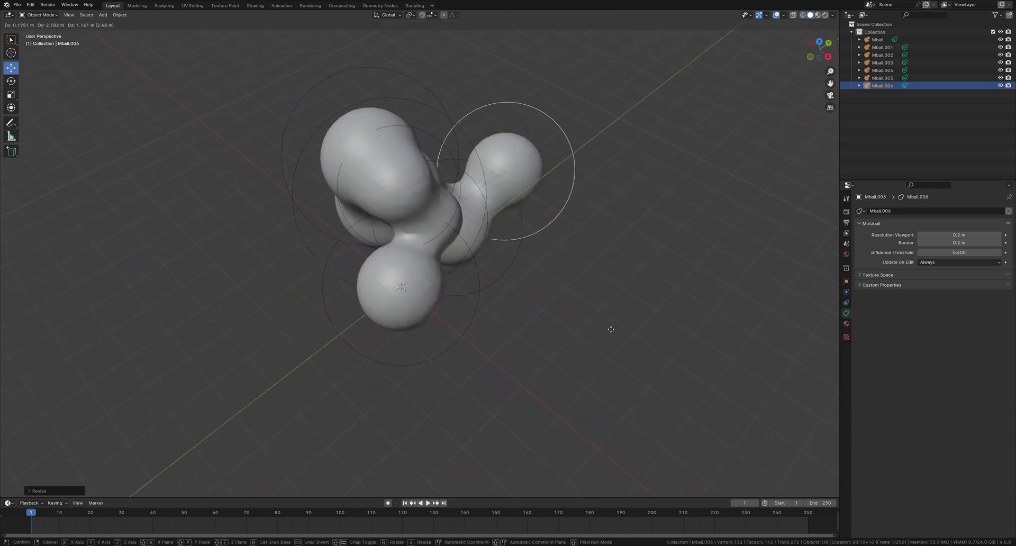
left_click(610, 328)
middle_click_drag(610, 328, 538, 336)
left_click_drag(625, 281, 556, 303)
mouse_move(550, 264)
left_mouse_down()
mouse_move(557, 237)
mouse_move(555, 266)
left_mouse_up()
left_click(556, 266)
middle_click_drag(556, 266, 453, 317)
scroll(398, 364, "up", 1)
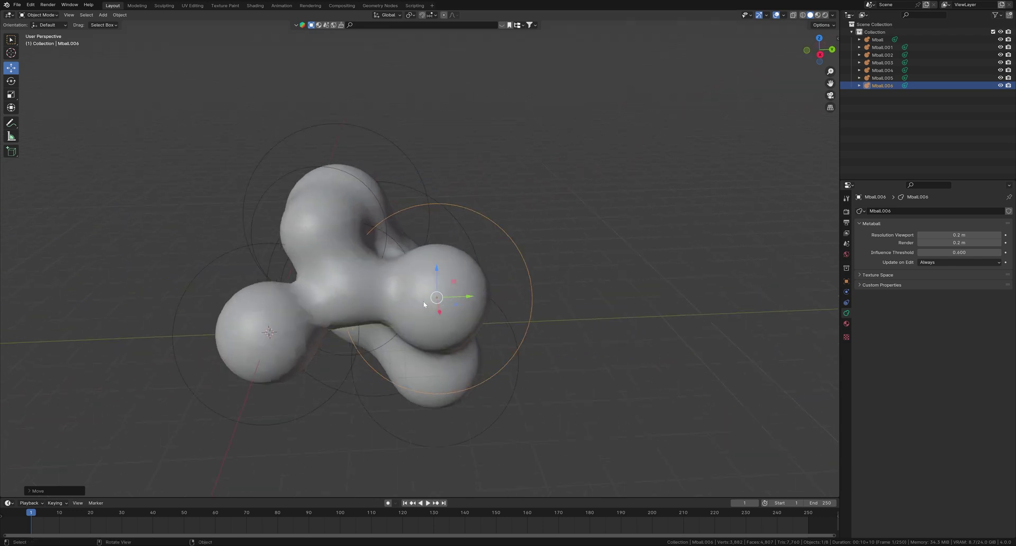
- Convert the metaball cluster to a mesh
right_click(411, 290)
mouse_move(390, 292)
left_click(446, 299)
- Duplicate the converted mesh and separate the two copies along the Y axis
scroll(362, 331, "down", 3)
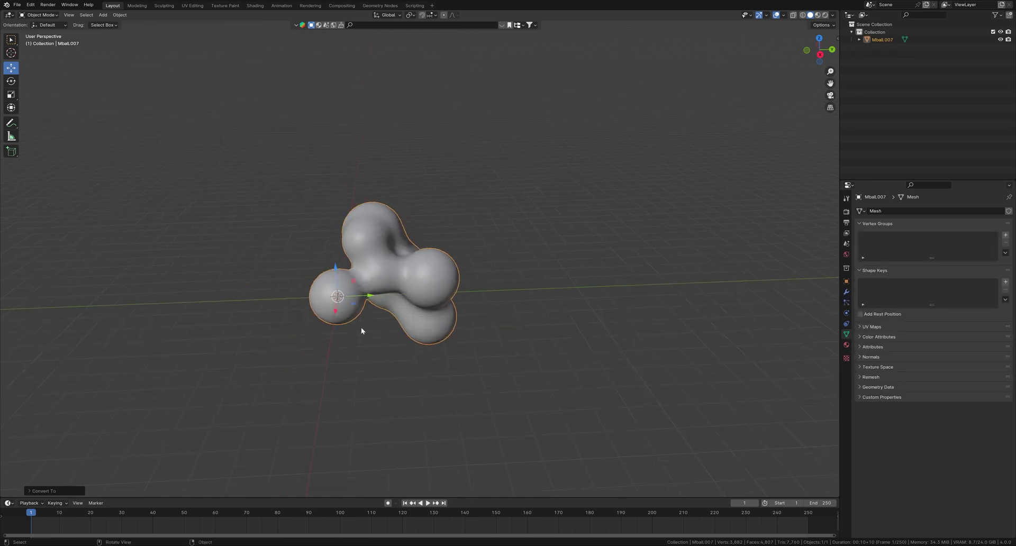
key("shift+d")
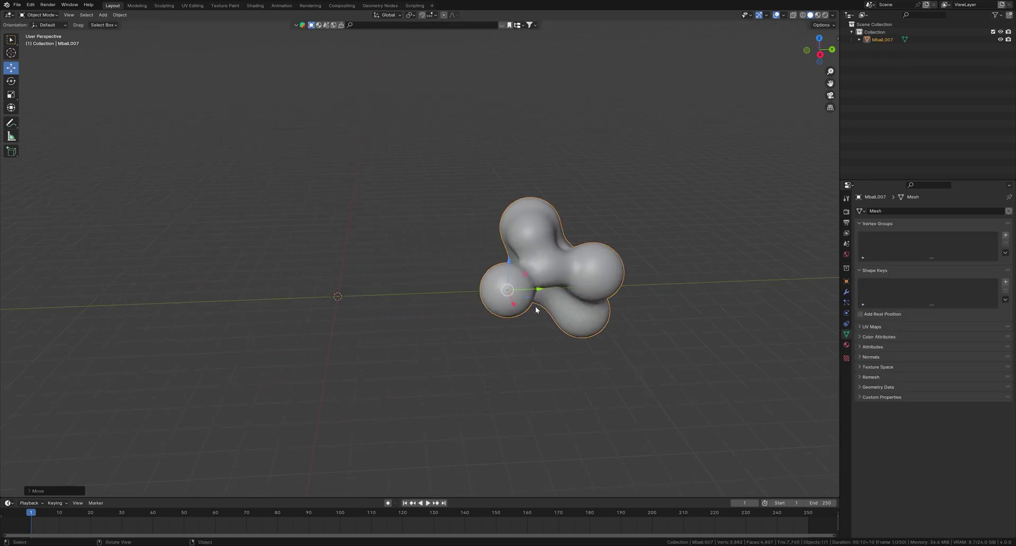
left_click(536, 310)
left_click_drag(539, 289, 225, 295)
- Apply flat shading to the duplicated mesh so that its individual faces show
middle_click_drag(434, 376, 417, 349, "shift")
scroll(417, 350, "up", 1)
scroll(417, 350, "up", 1)
right_click(312, 258)
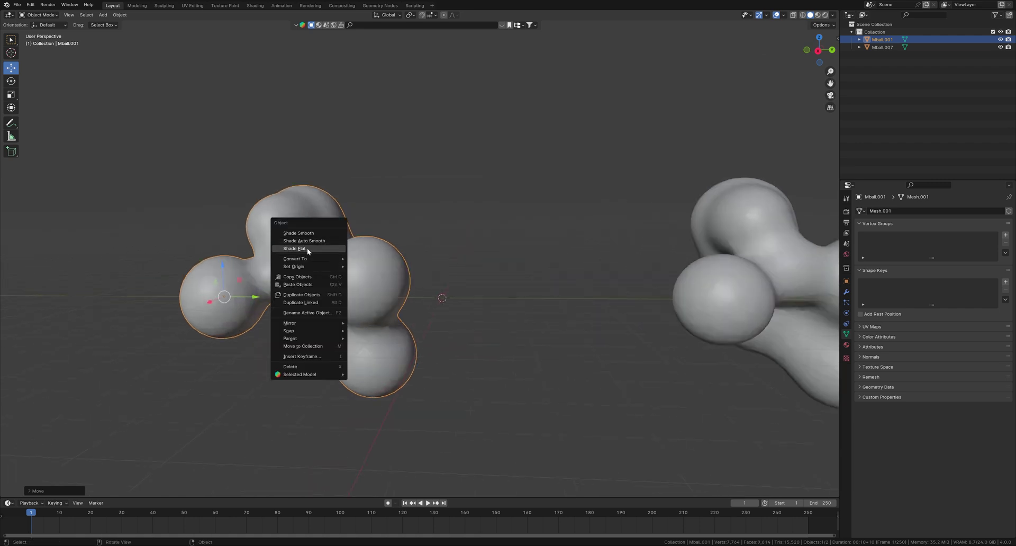
left_click(307, 249)
scroll(250, 343, "up", 2)
middle_click_drag(250, 343, 363, 329)
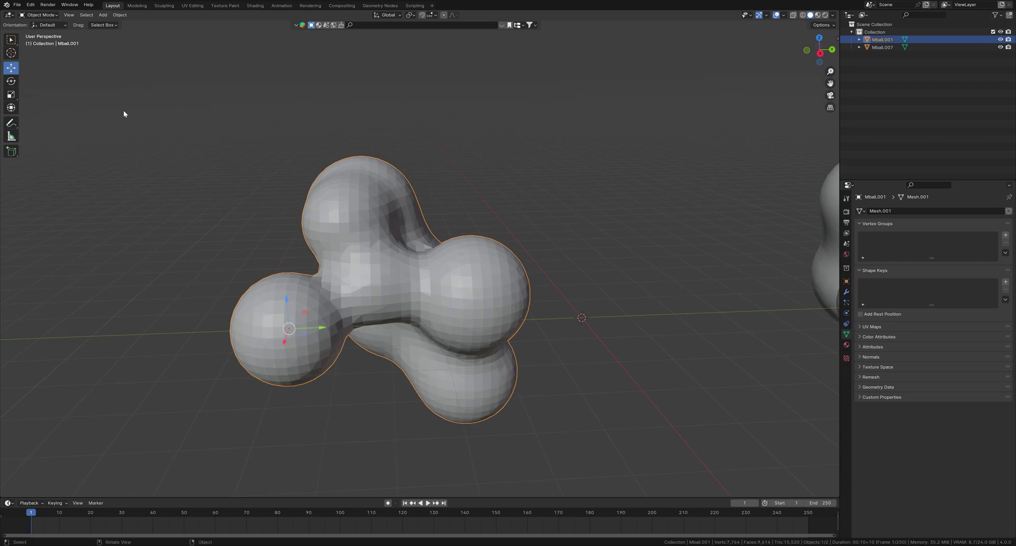
- Enter Sculpt Mode on the flat-shaded copy, set a finer voxel size and voxel-remesh it
left_click(43, 15)
left_click(40, 42)
scroll(324, 321, "down", 2)
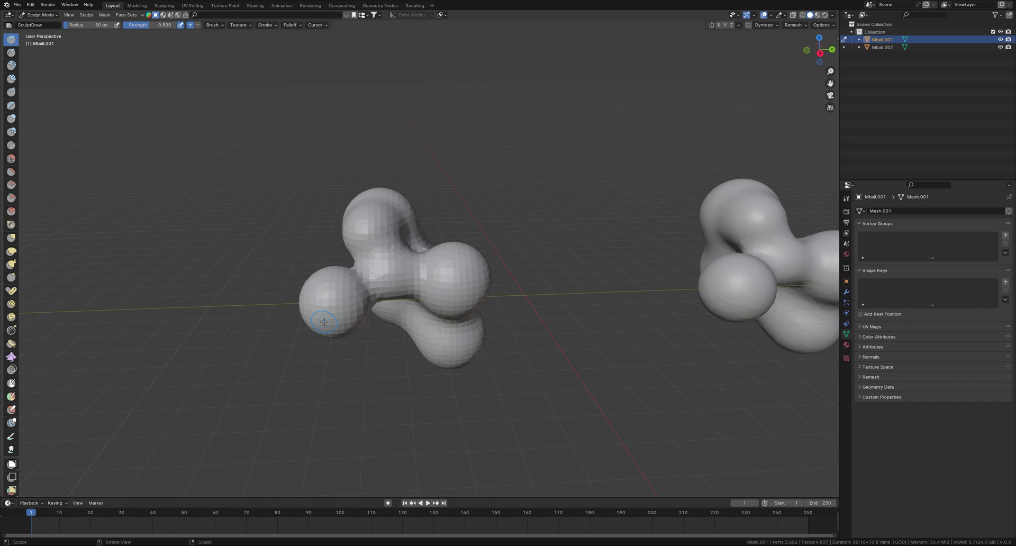
key("r")
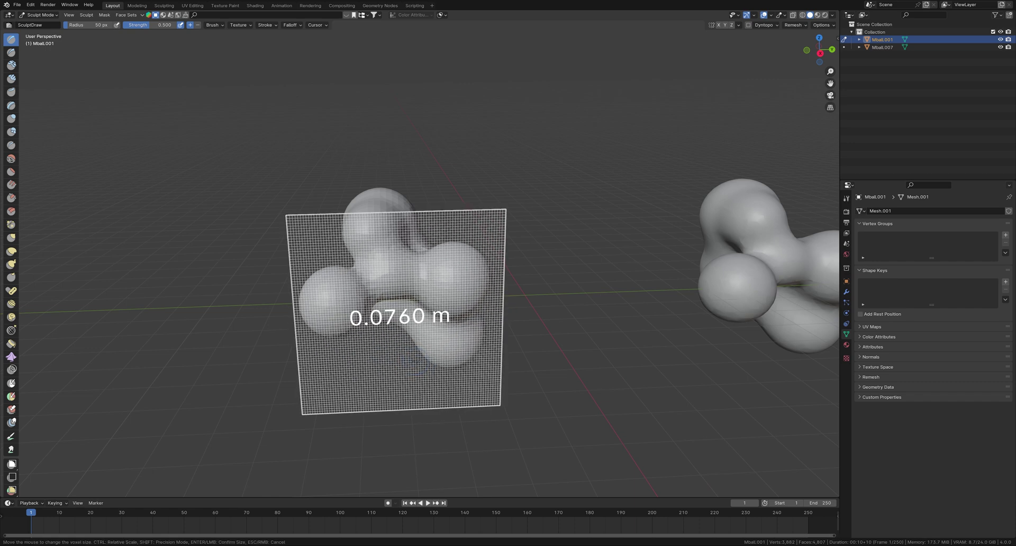
left_click(432, 360)
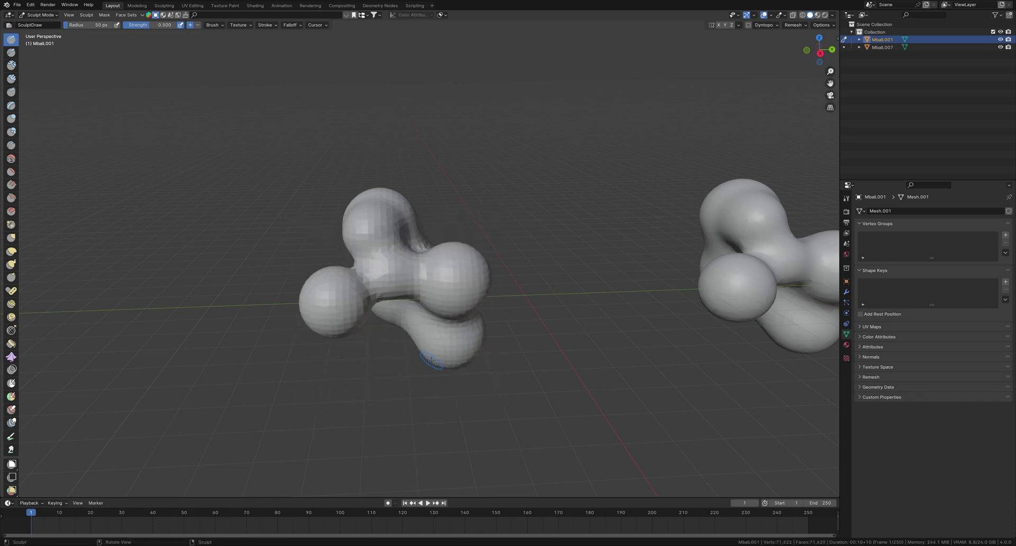
scroll(295, 338, "up", 2)
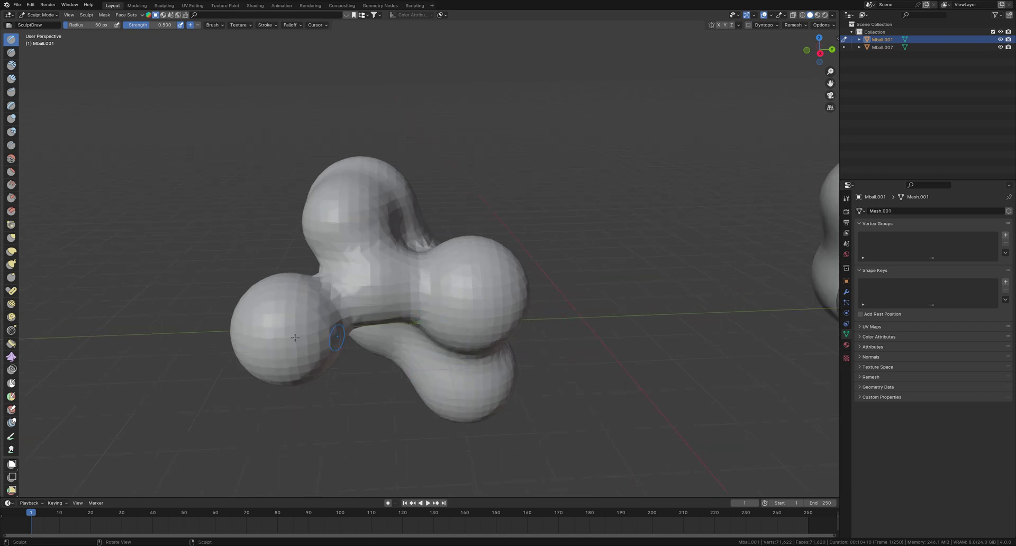
scroll(303, 335, "up", 2)
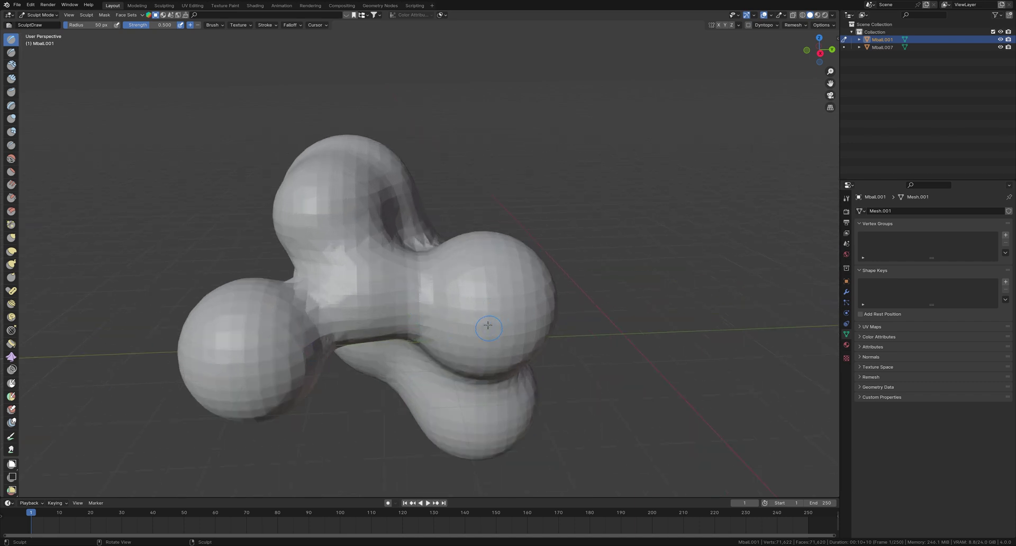
- Smooth the whole remeshed object with the Mesh Filter tool using the Smooth filter type
scroll(5, 401, "down", 6)
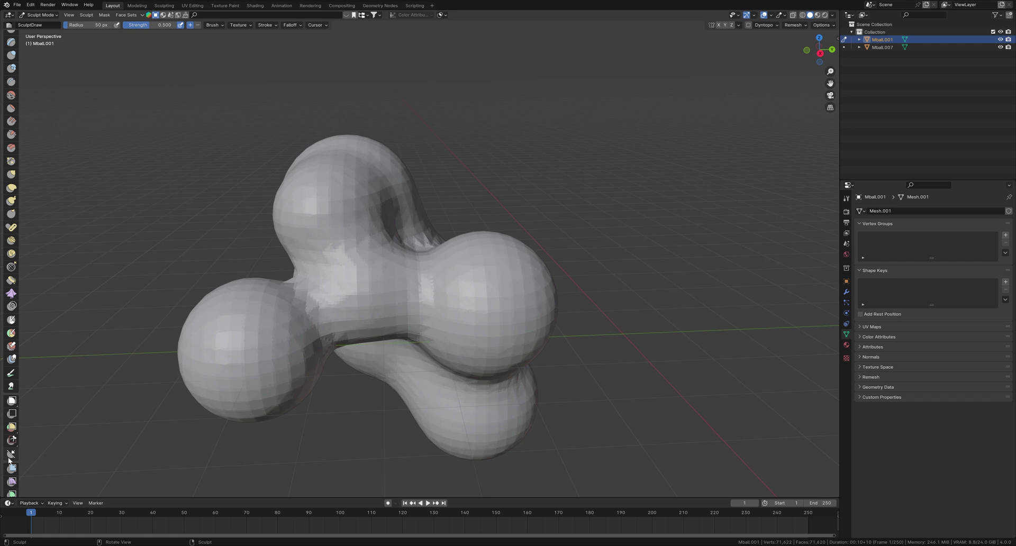
left_click(12, 406)
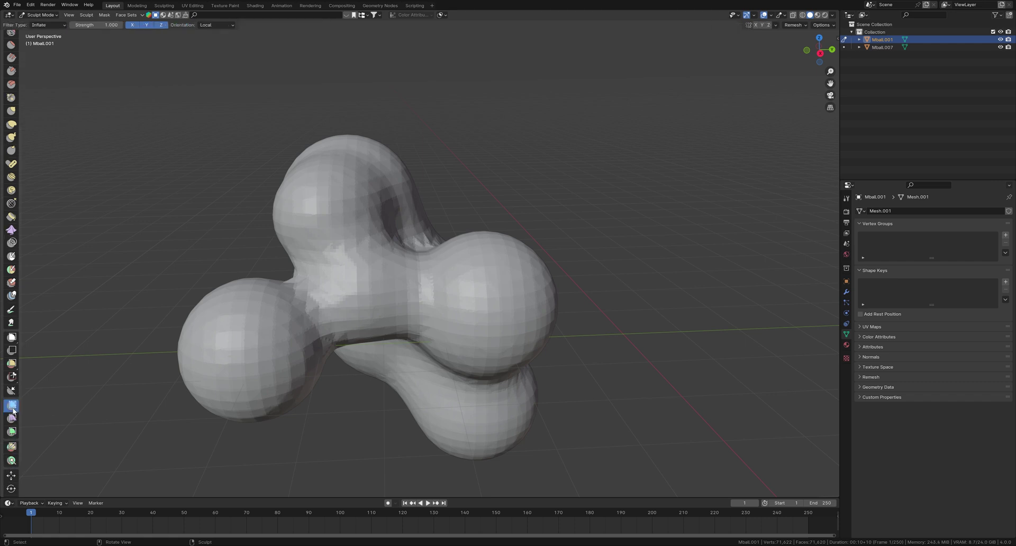
left_click(47, 25)
left_click(48, 27)
left_click_drag(360, 300, 623, 298)
scroll(556, 383, "down", 5)
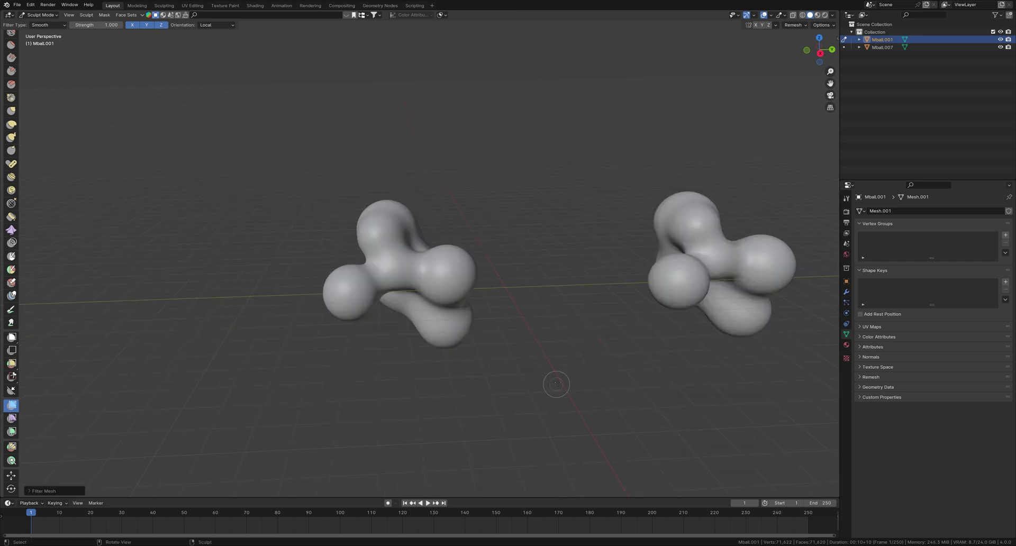
middle_click_drag(556, 384, 538, 429)
scroll(390, 298, "up", 5)
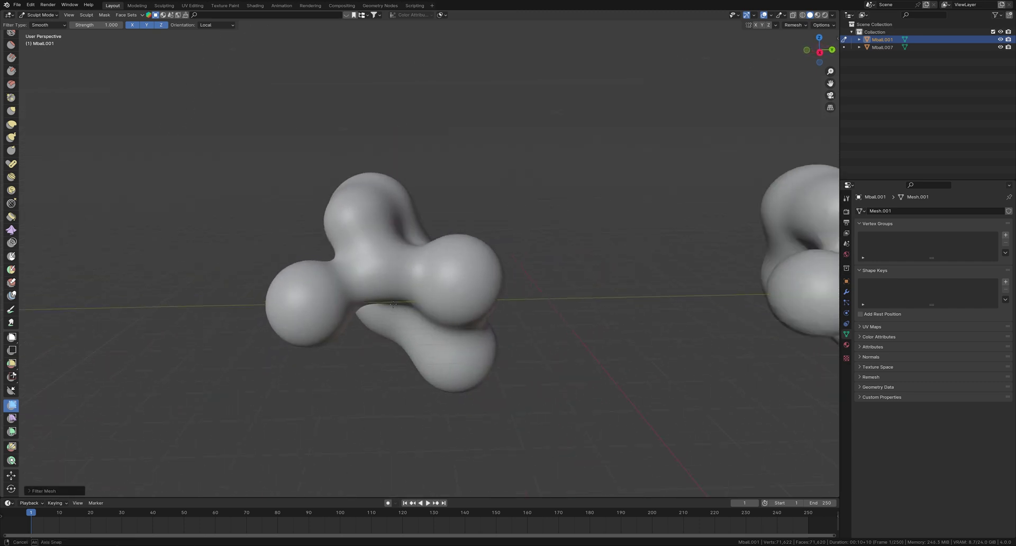
- Return to Object Mode and move the mesh without remeshing along Y to the other side of the smoothed one
left_click(39, 15)
left_click(40, 24)
scroll(288, 275, "down", 5)
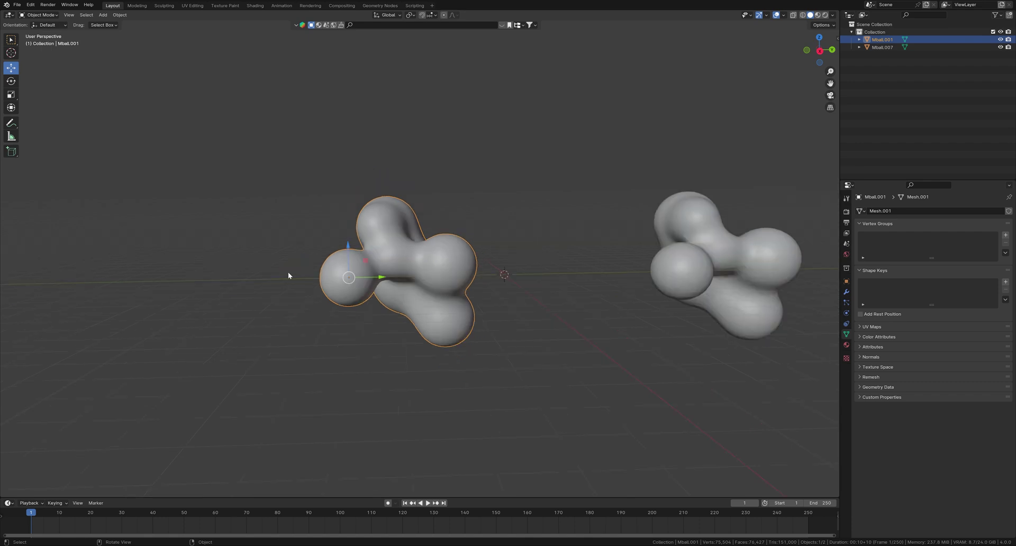
left_click(618, 277)
left_click_drag(626, 265, 245, 264)
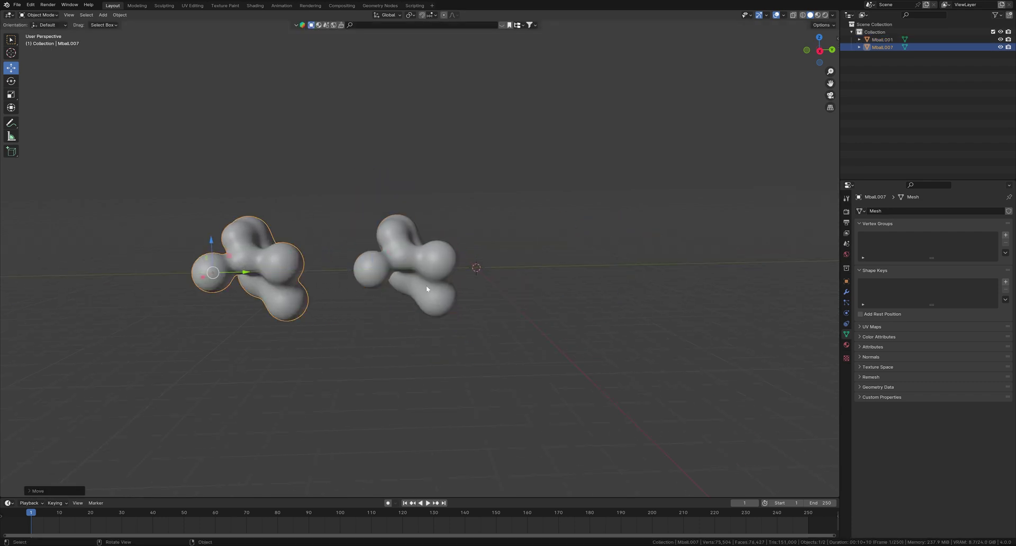
- Duplicate the smoothed mesh and place the copy beside it along the Y axis
left_click(434, 281)
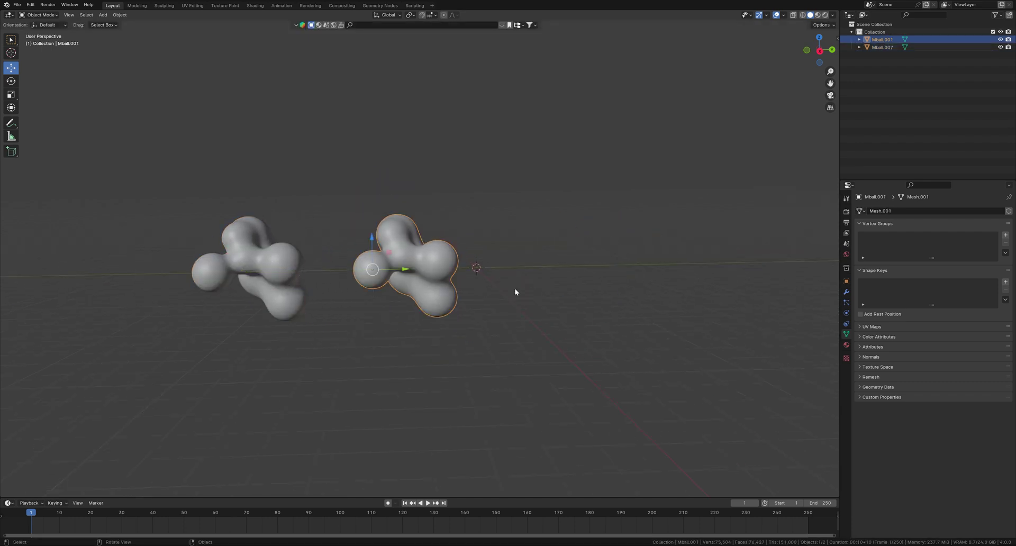
key("shift+d")
key("y")
left_click(475, 287)
scroll(476, 287, "up", 3)
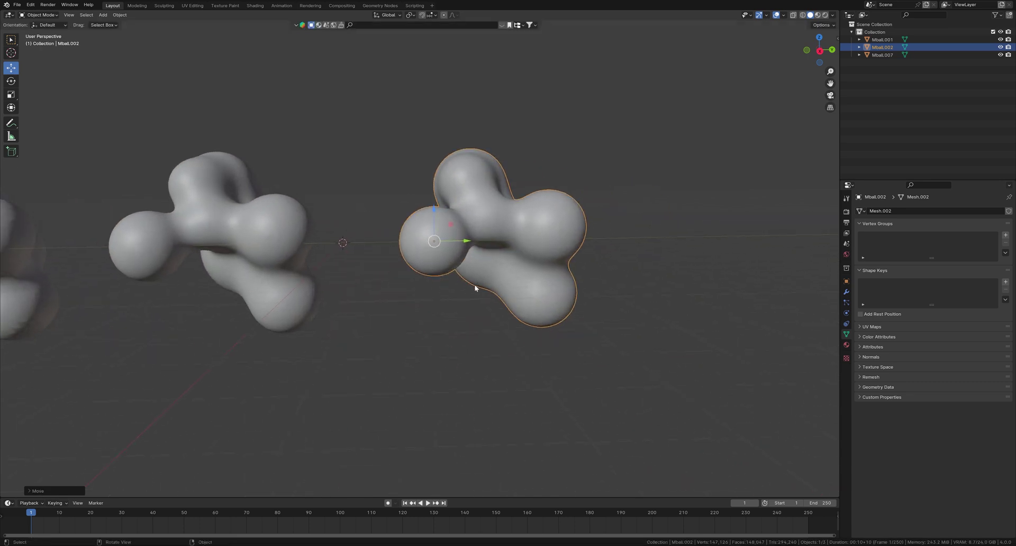
middle_click_drag(474, 284, 434, 287)
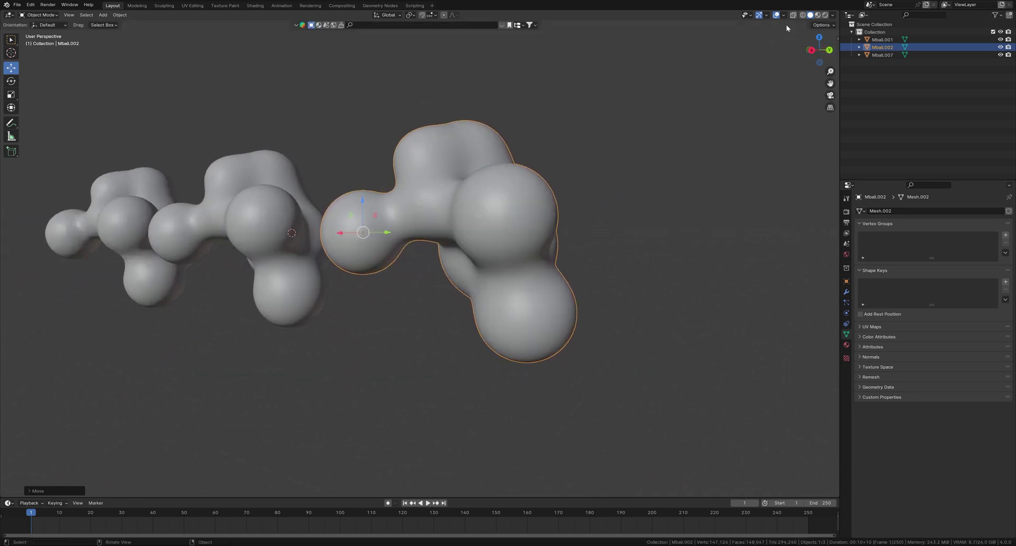
- Delete the lower portion of the duplicated mesh's faces in Edit Mode, selecting through it with X-ray, and return to Object Mode
left_click(38, 15)
left_click(44, 34)
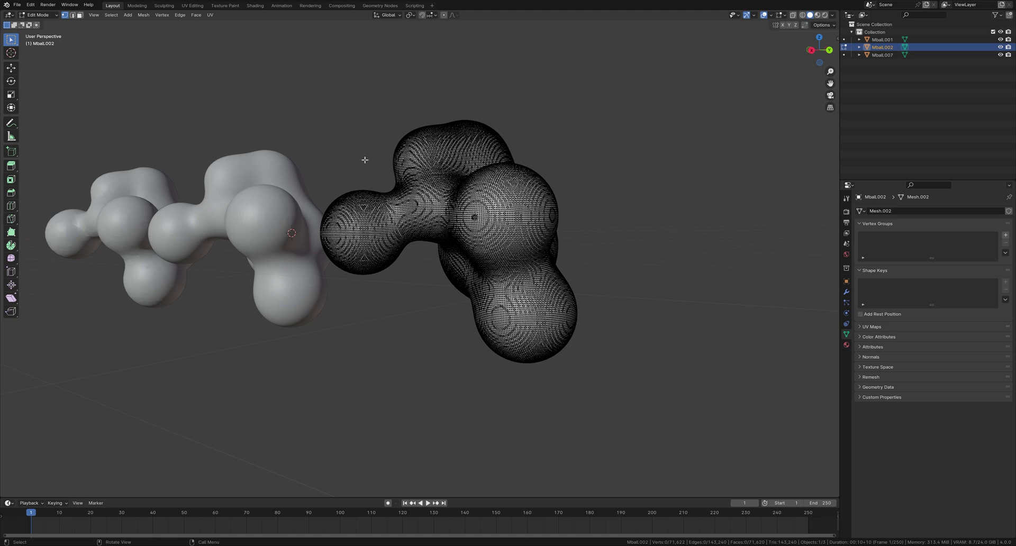
left_click(79, 16)
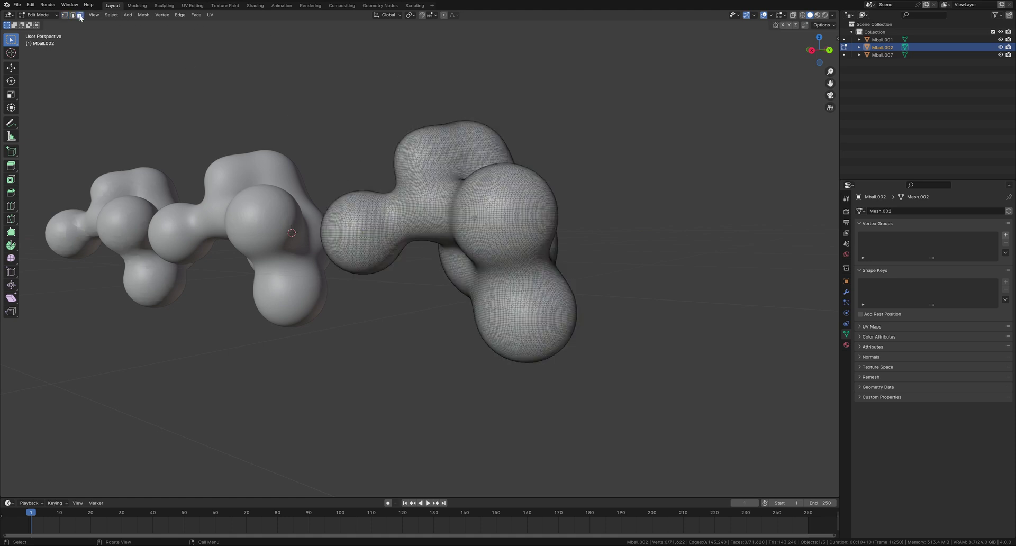
left_click(792, 17)
mouse_move(11, 40)
left_mouse_down()
mouse_move(57, 88)
mouse_move(93, 93)
left_mouse_up()
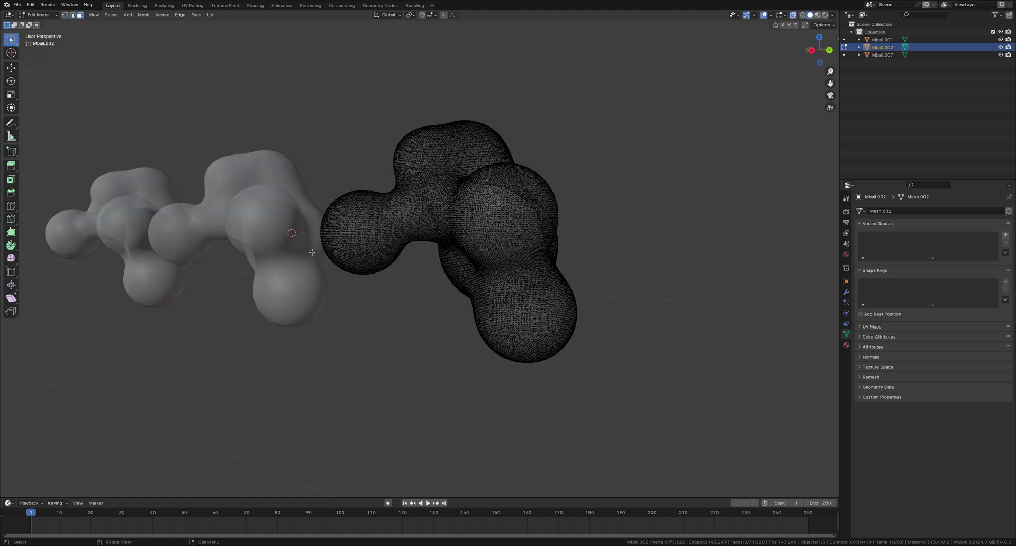
mouse_move(346, 305)
left_mouse_down()
mouse_move(351, 220)
mouse_move(435, 164)
mouse_move(453, 165)
mouse_move(501, 210)
mouse_move(515, 263)
mouse_move(561, 338)
mouse_move(478, 444)
mouse_move(436, 429)
left_mouse_up()
key("x")
left_click(442, 359)
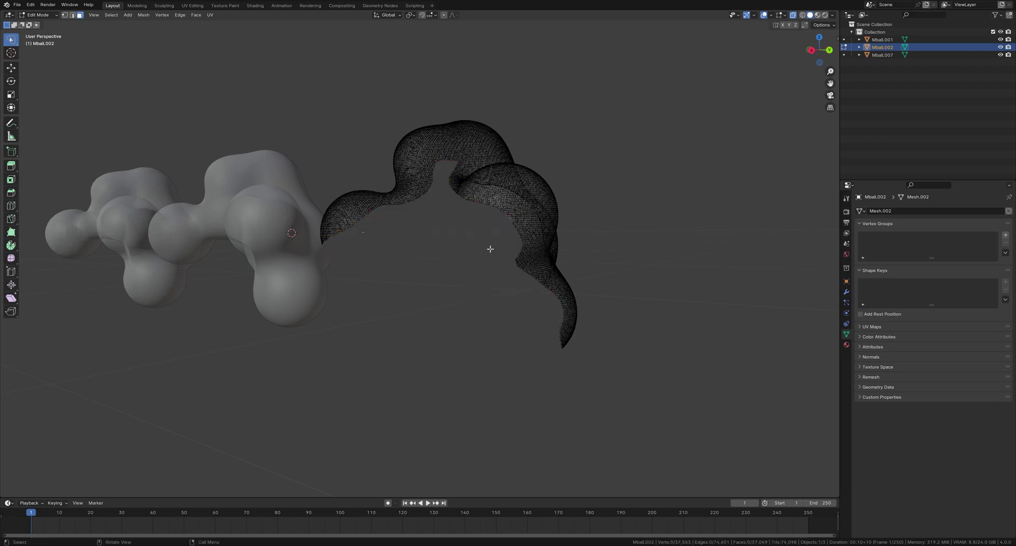
middle_click_drag(423, 253, 282, 189)
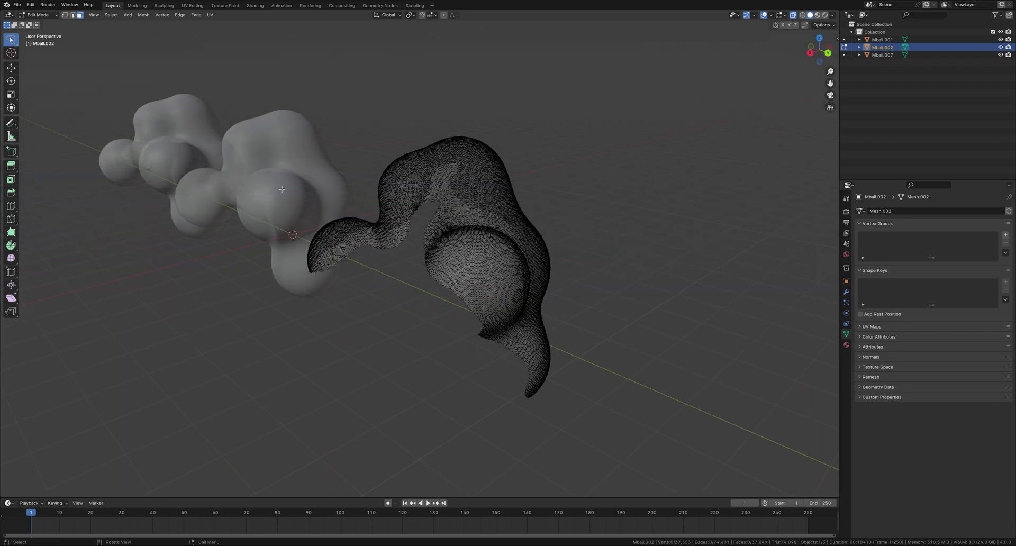
left_click(43, 17)
left_click(42, 25)
- Give the cut-open mesh a Solidify modifier, increase its thickness and apply it
scroll(409, 323, "down", 1)
middle_click_drag(608, 132, 470, 250)
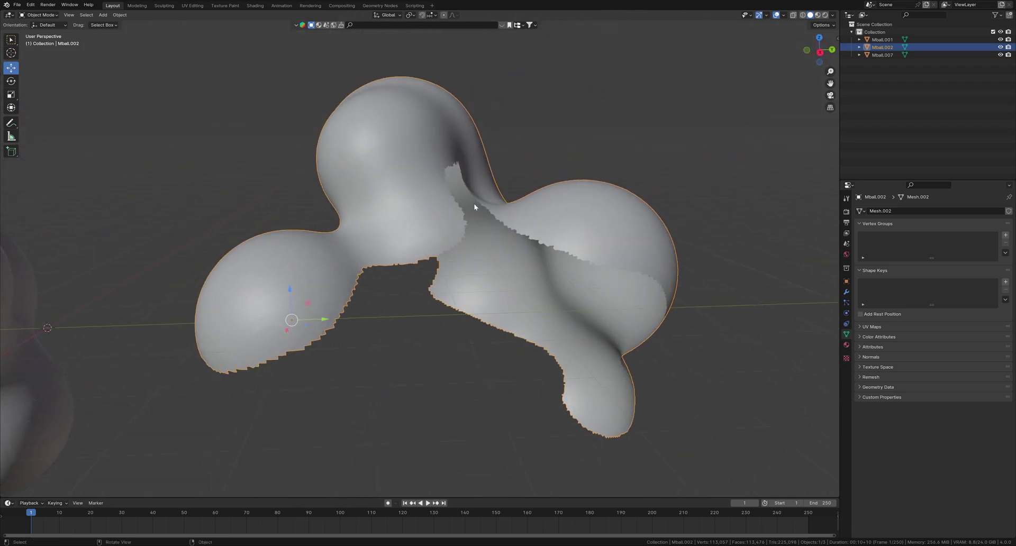
left_click(846, 292)
left_click(889, 212)
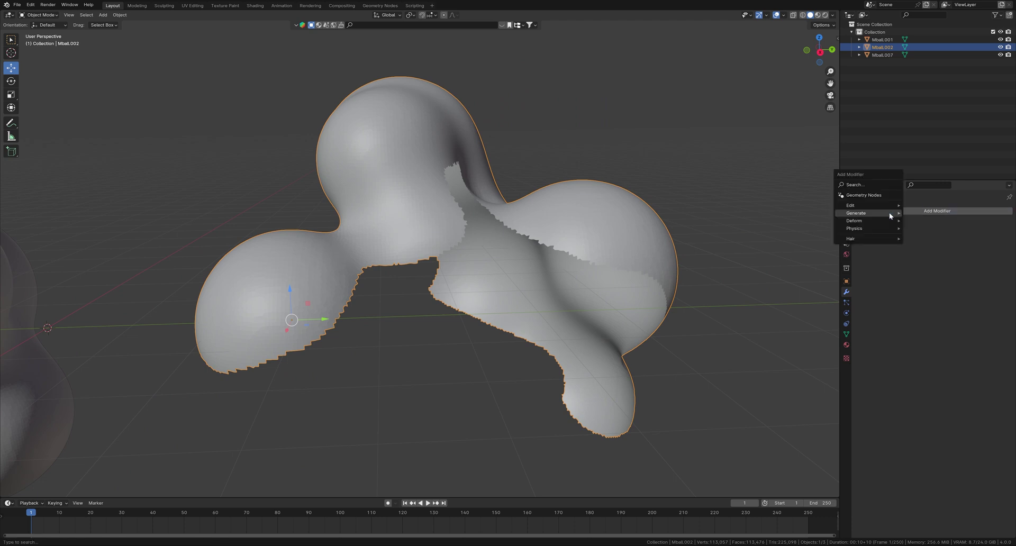
mouse_move(890, 214)
left_click(927, 304)
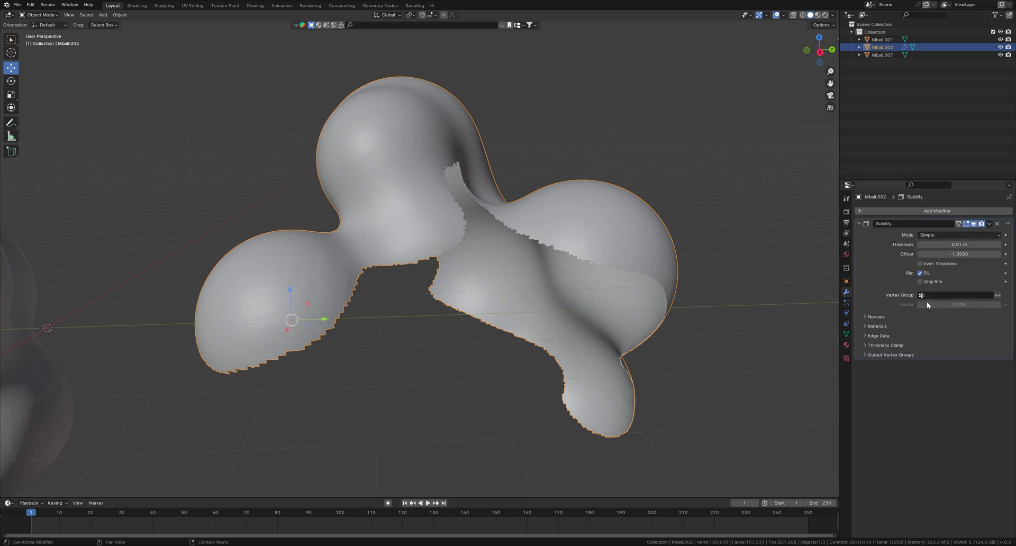
left_click_drag(976, 245, 1004, 245)
middle_click_drag(546, 339, 574, 317)
left_click(990, 223)
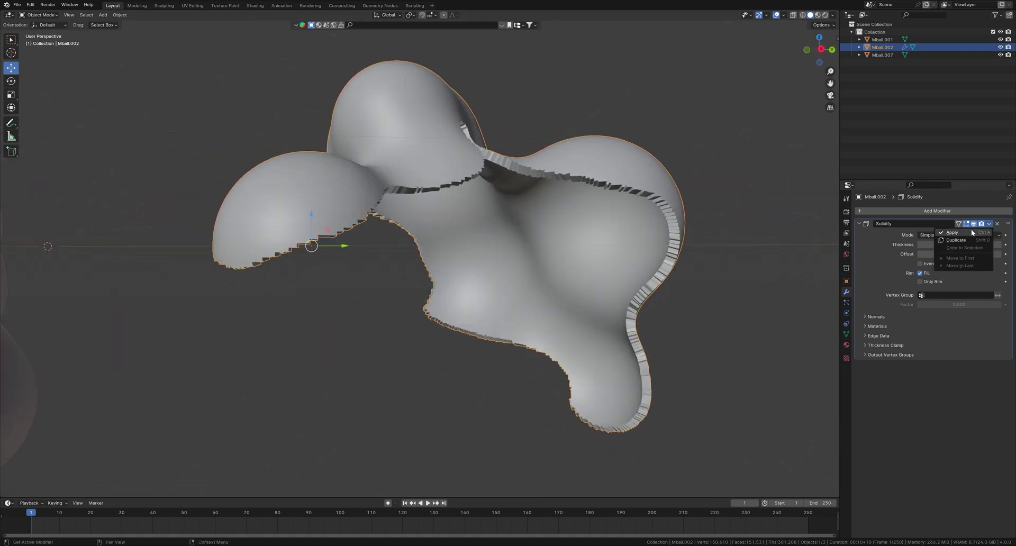
left_click(971, 230)
- Voxel-remesh the thickened shell at a finer voxel size in Sculpt Mode and smooth it with the Mesh Filter tool
middle_click_drag(608, 265, 506, 280)
left_click(38, 14)
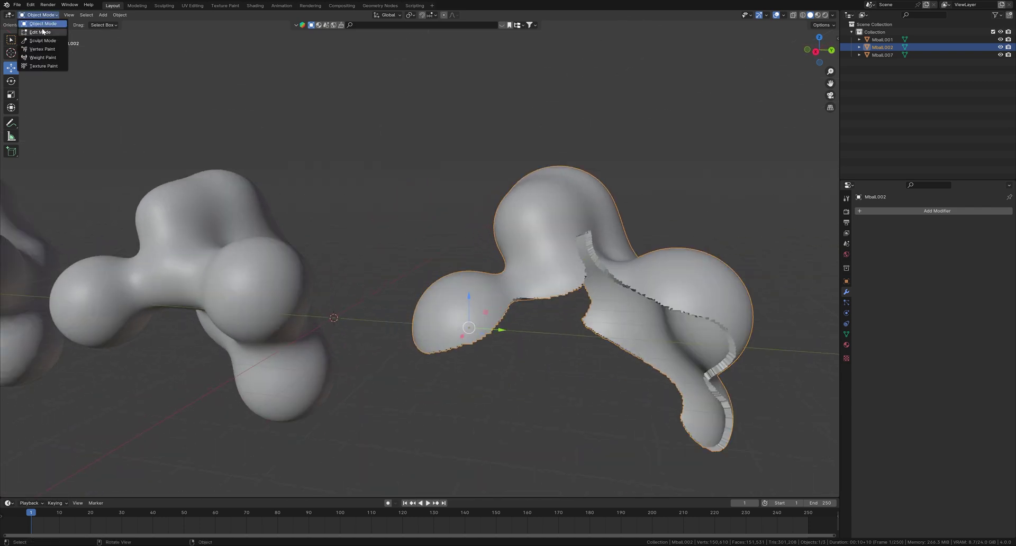
left_click(41, 43)
key("shift+r")
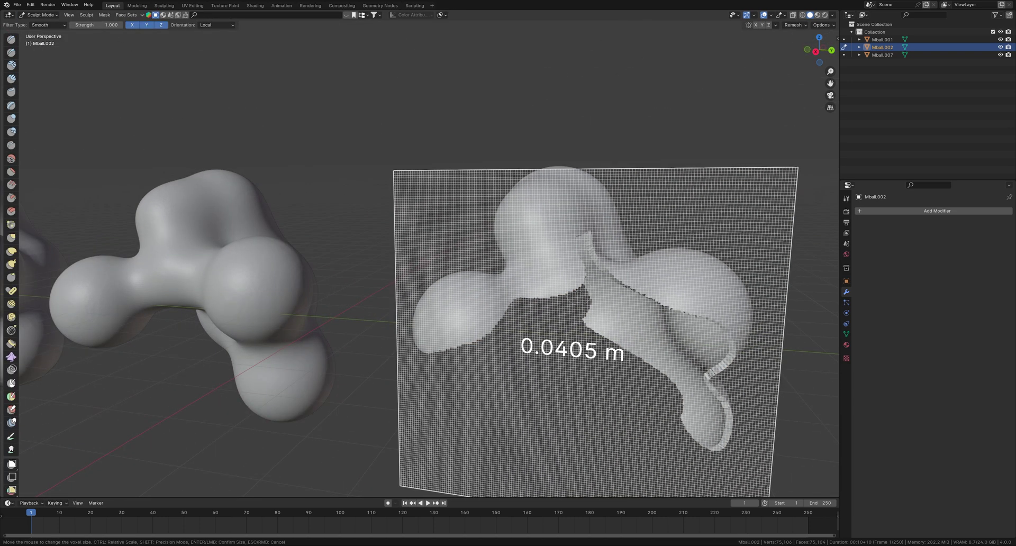
left_click(582, 294)
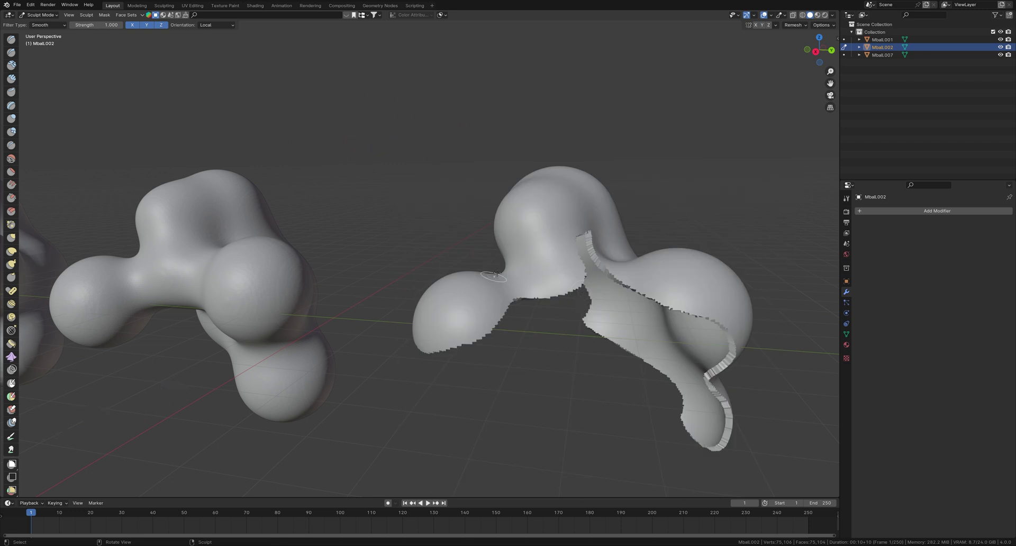
mouse_move(494, 275)
left_mouse_down()
mouse_move(578, 274)
mouse_move(762, 300)
left_mouse_up()
key("ctrl+r")
scroll(631, 330, "down", 1)
middle_click_drag(638, 330, 529, 307)
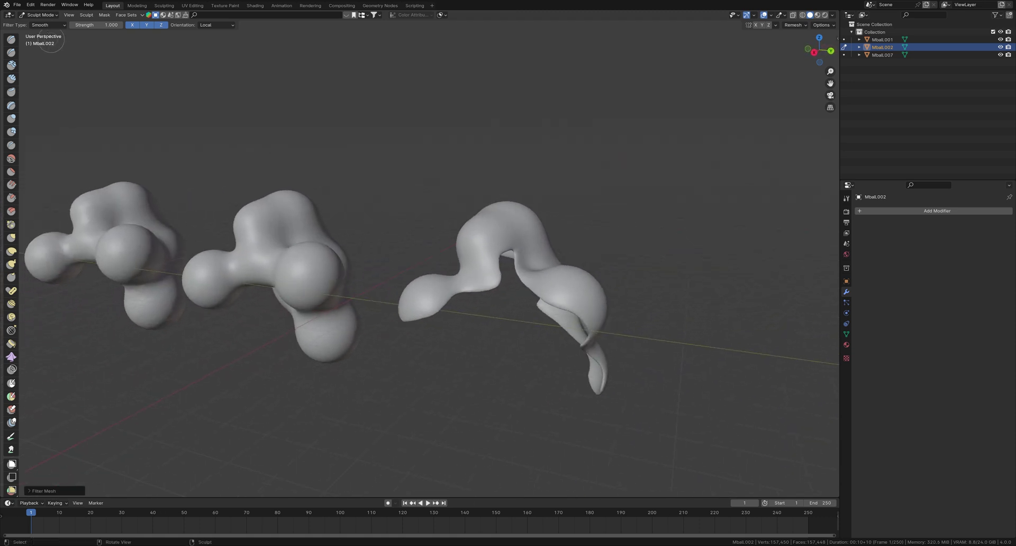
- Return to Object Mode and shade the unsmoothed metaball mesh at the far end of the row flat
left_click(39, 14)
left_click(37, 24)
left_click(124, 224)
right_click(124, 224)
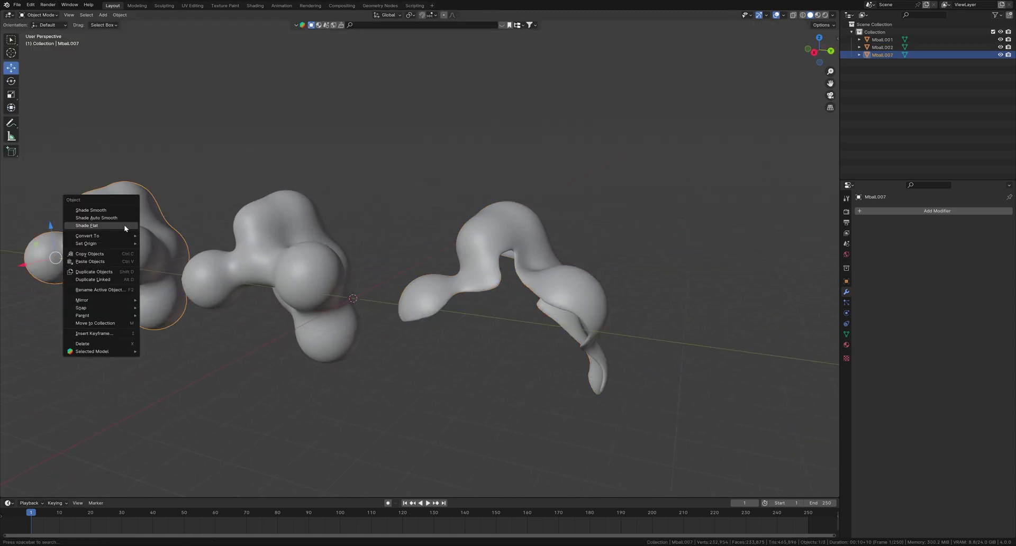
left_click(106, 226)
- Enter Sculpt Mode on the middle smoothed mesh and voxel-remesh it with a voxel size of 0.0245 m
middle_click_drag(193, 282, 189, 241)
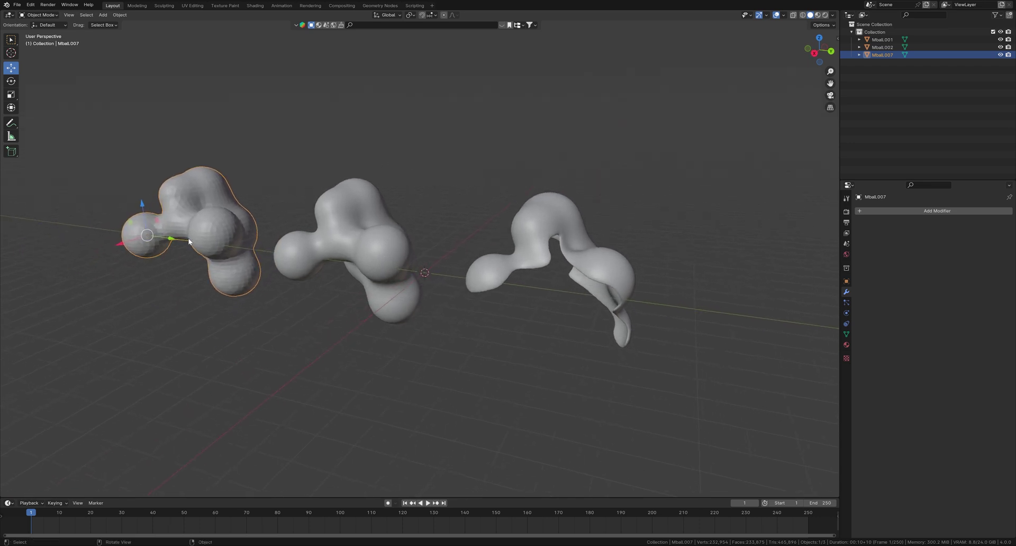
left_click(373, 254)
left_click(570, 261)
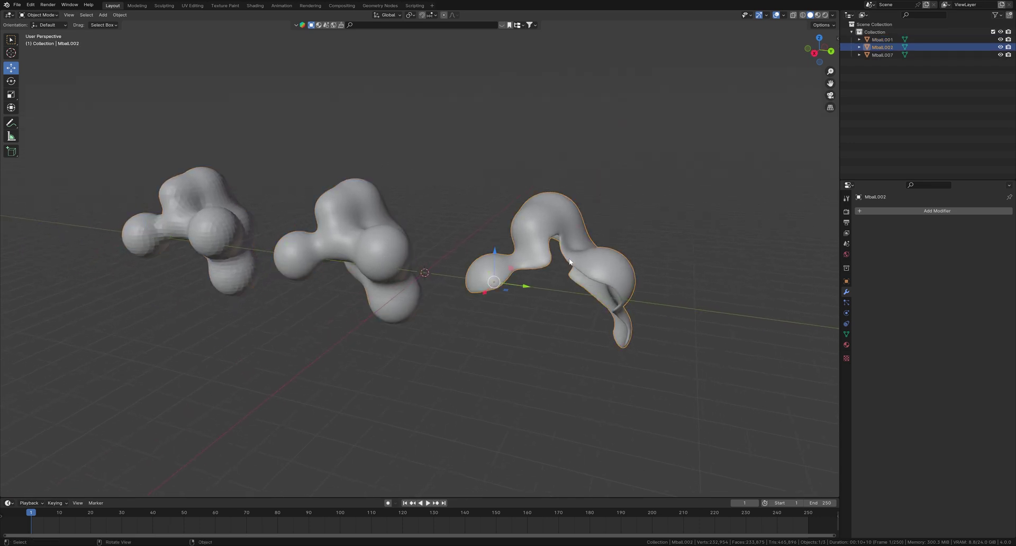
left_click(358, 236)
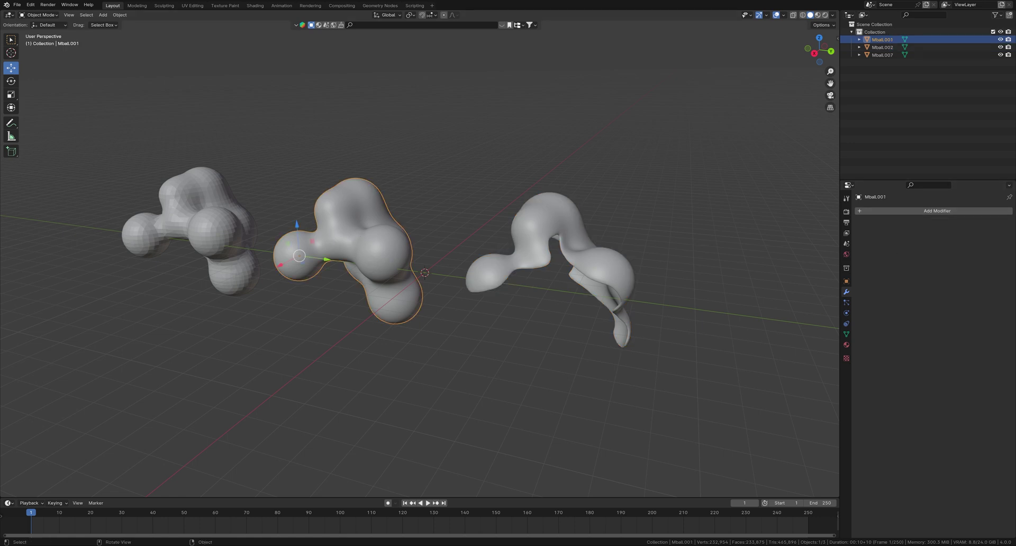
left_click(39, 15)
left_click(40, 41)
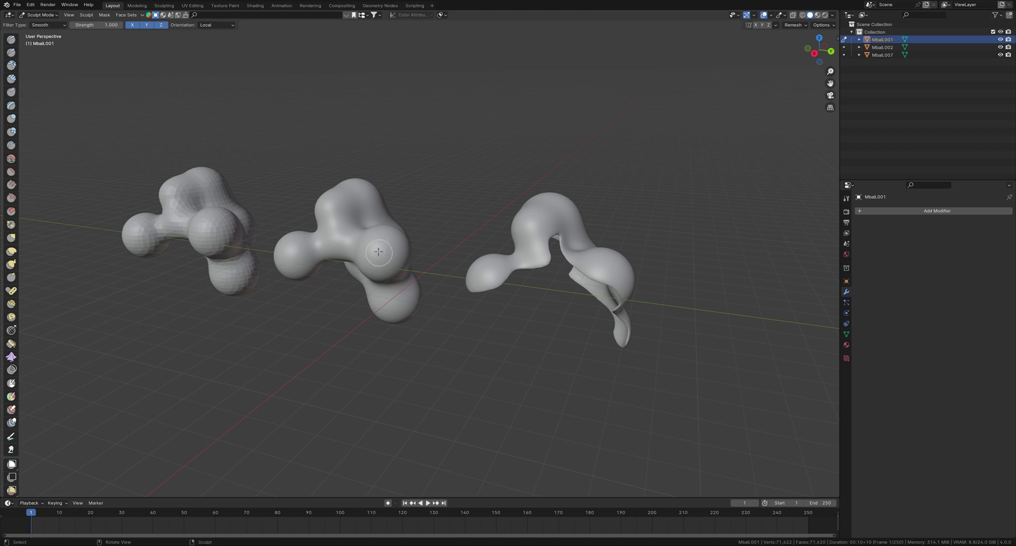
key("r")
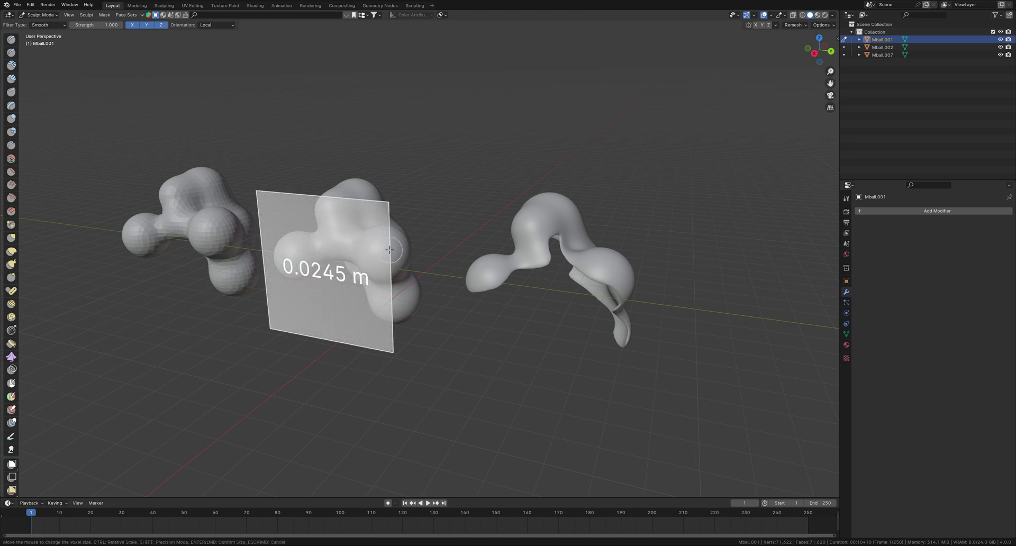
left_click(389, 250)
key("ctrl+r")
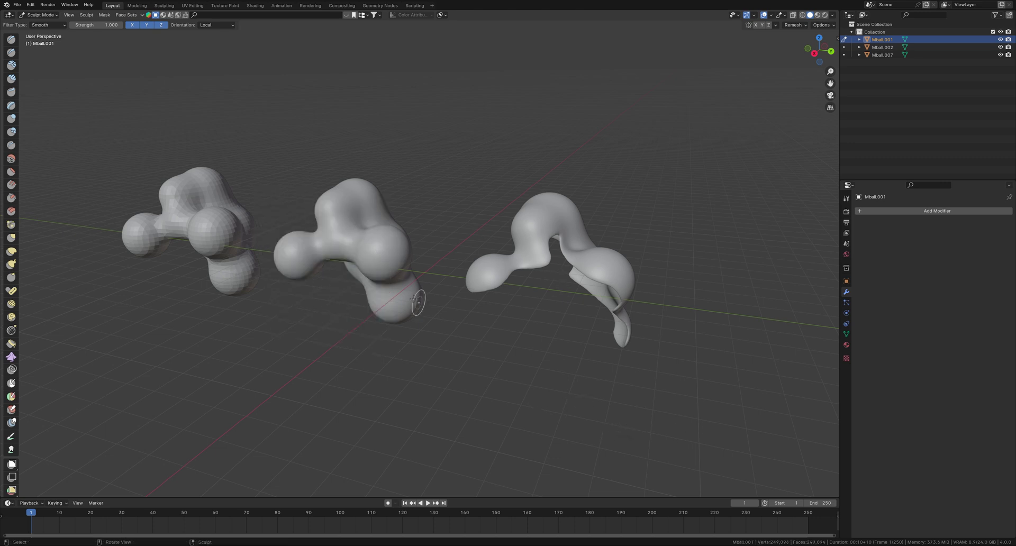
- Remesh the middle mesh once more at a voxel size of 0.0165 m and return to Object Mode
key("r")
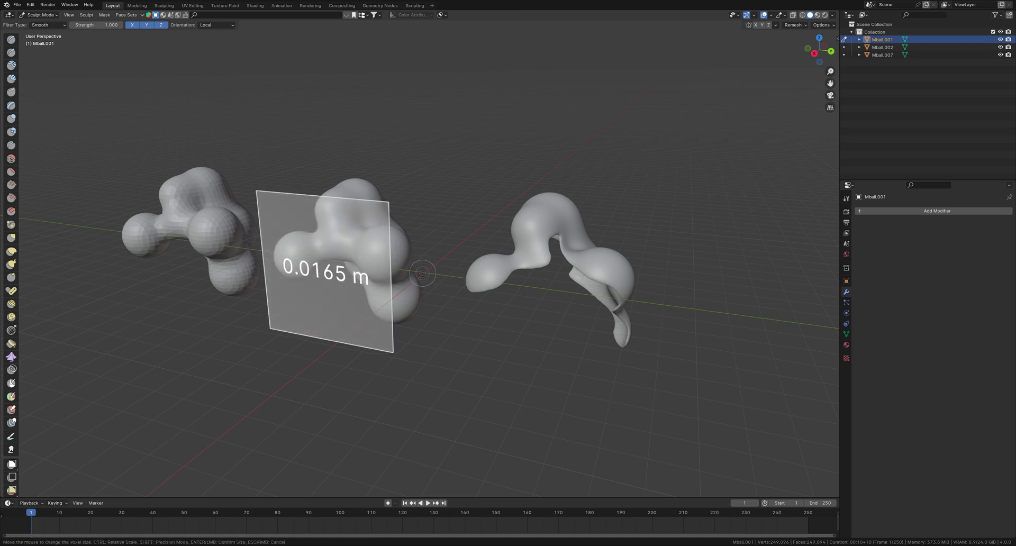
left_click(422, 273)
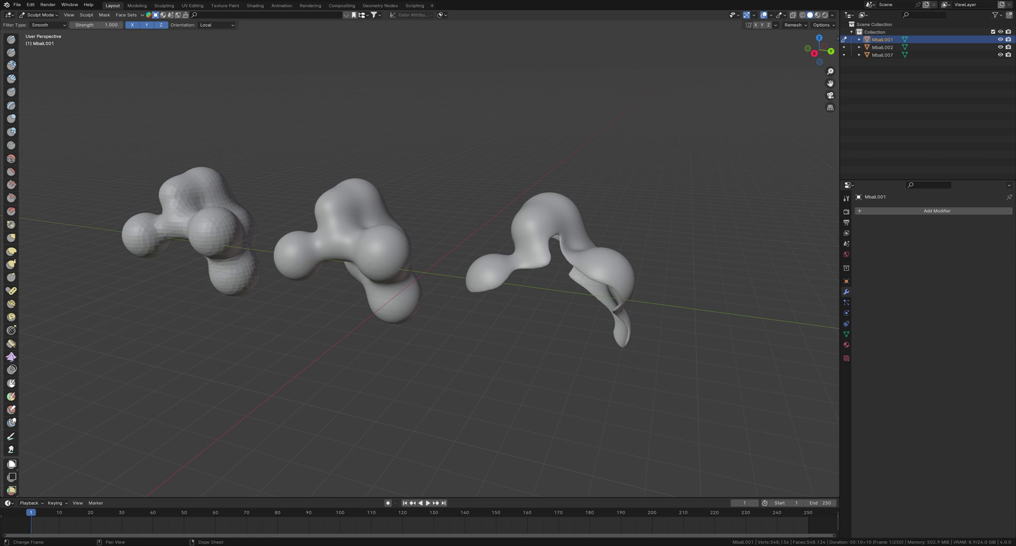
left_click(39, 15)
left_click(37, 21)
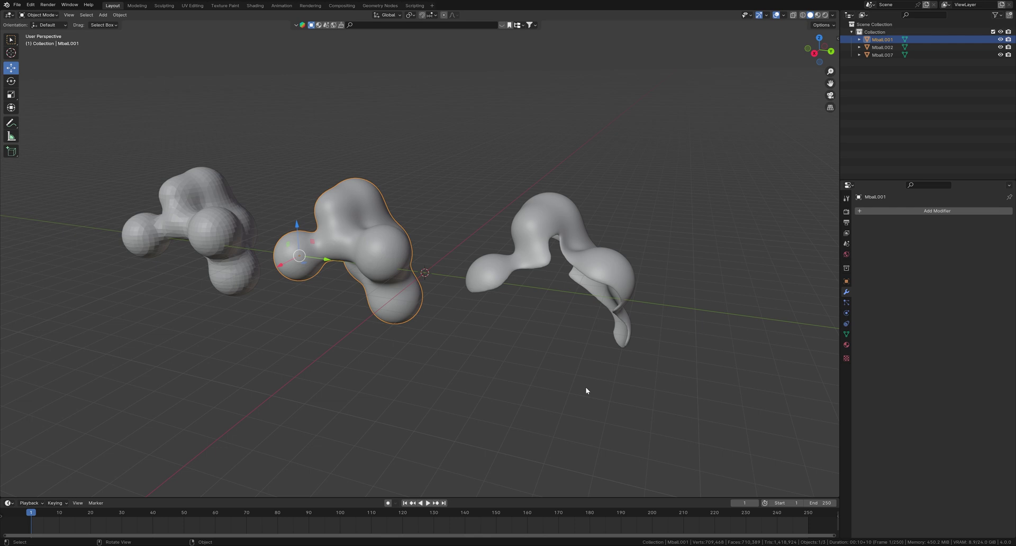
- Create a new image texture and load c8_Height.exr from the c8 relief folder into it
left_click(846, 358)
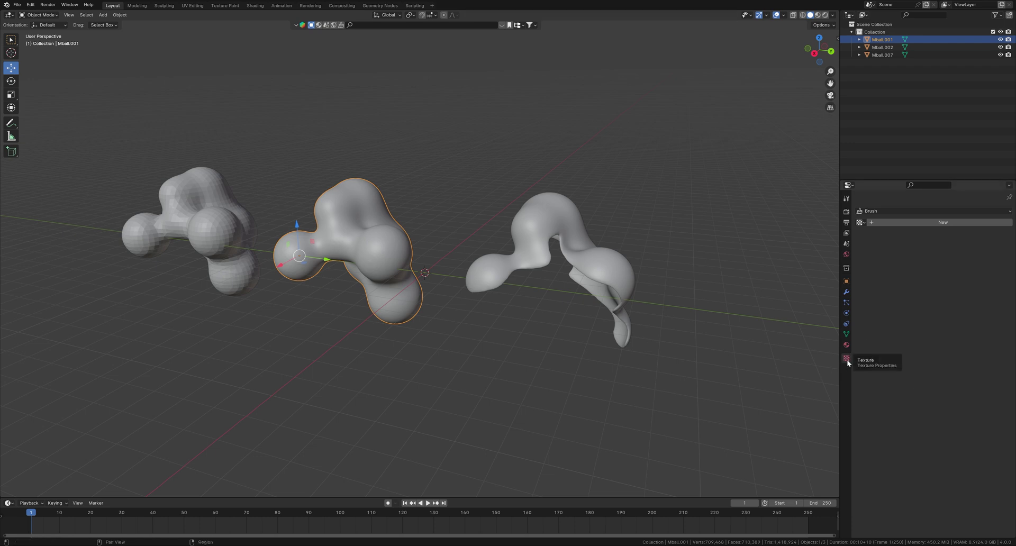
left_click(900, 223)
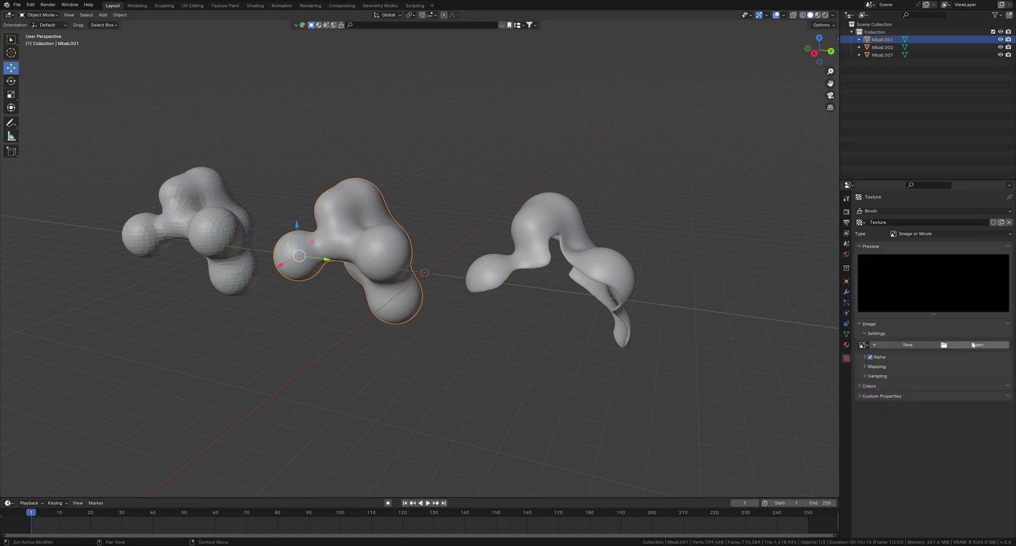
left_click(973, 344)
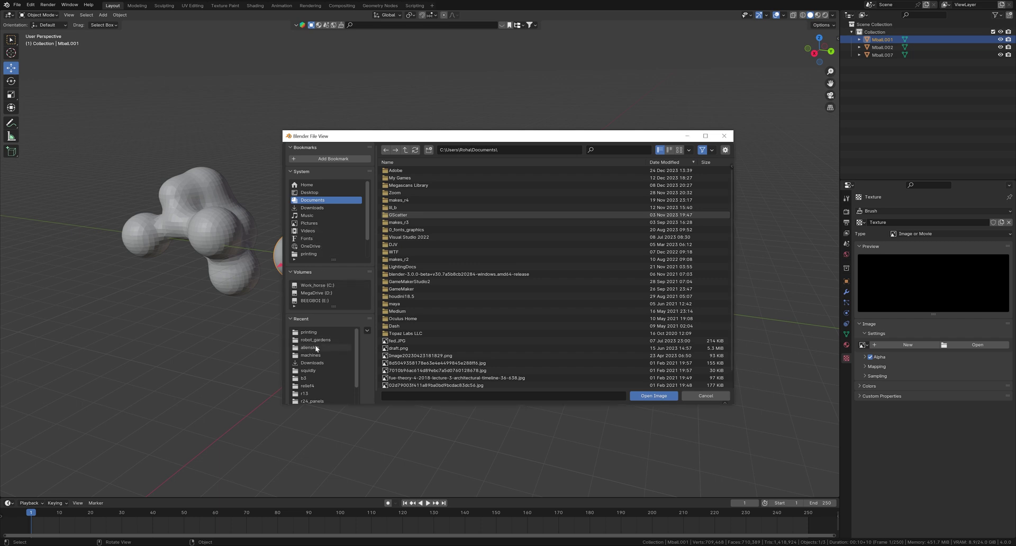
left_click(312, 377)
left_click(405, 150)
left_click(393, 171)
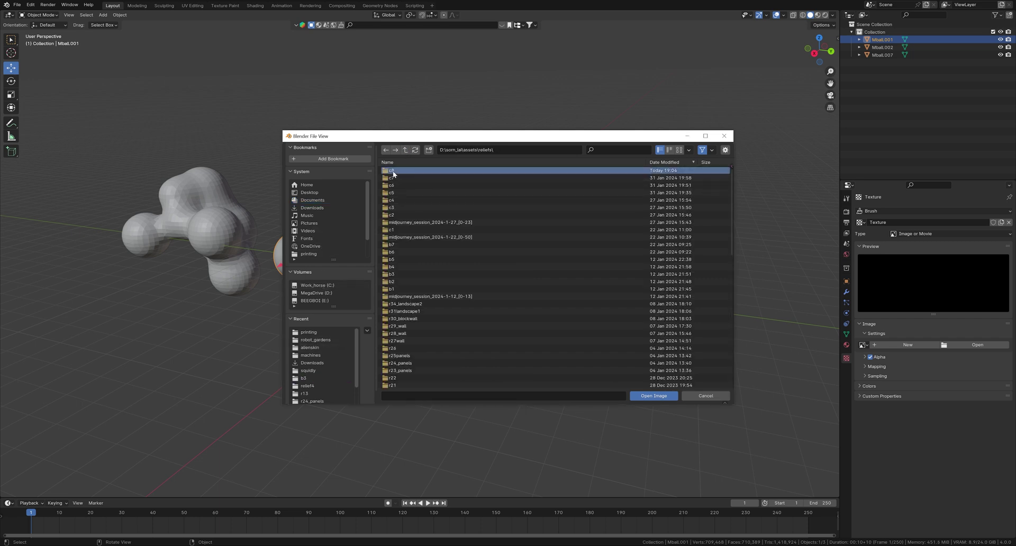
double_click(393, 171)
left_click(424, 193)
left_click(654, 396)
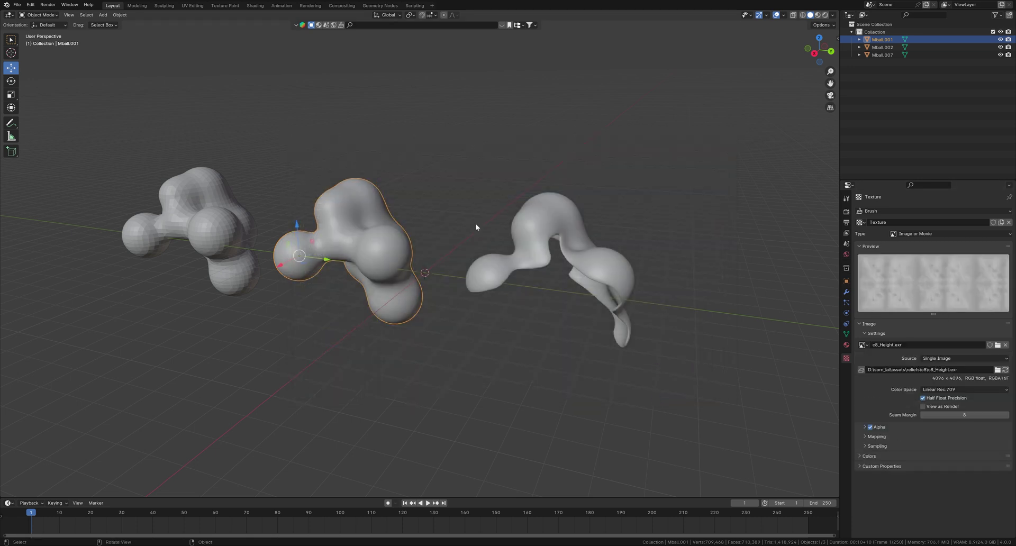
- Add a Displace modifier to the middle mesh and assign it the height-map texture
left_click(847, 292)
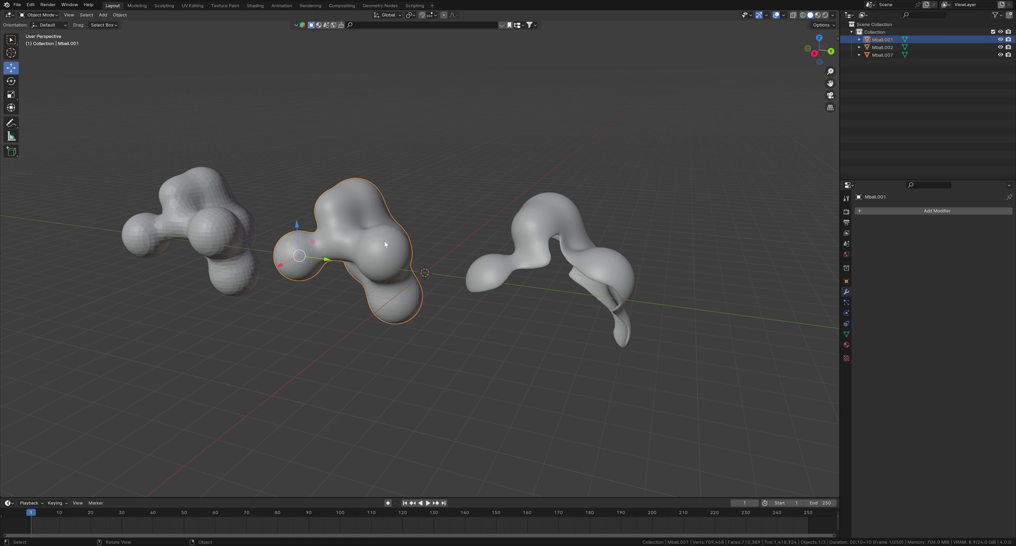
left_click(944, 211)
mouse_move(944, 212)
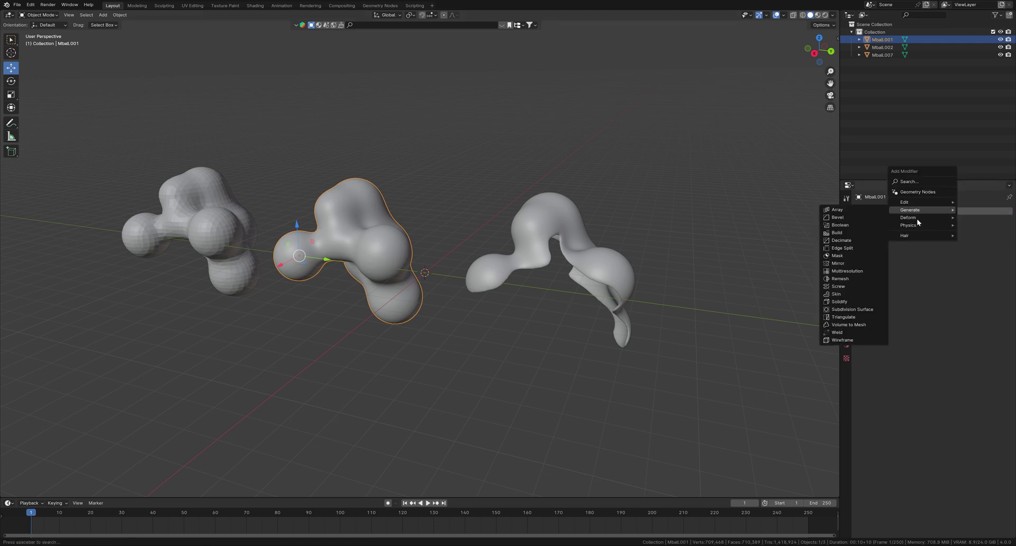
mouse_move(917, 219)
left_click(856, 240)
middle_click_drag(338, 273, 418, 283)
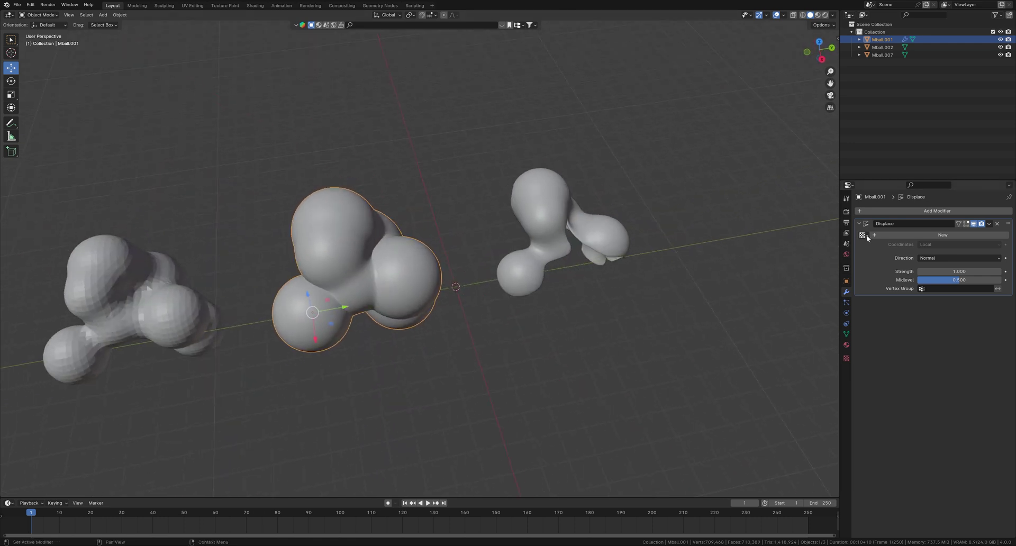
left_click(865, 235)
left_click(868, 246)
- Examine the displaced relief on the middle mesh from several angles and distances
scroll(430, 239, "up", 3)
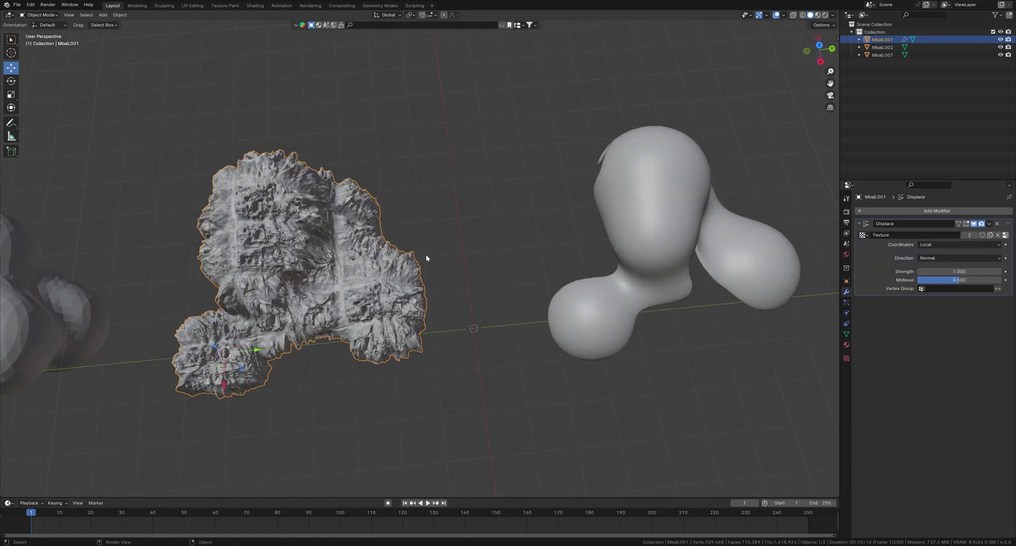
middle_click_drag(363, 306, 490, 248, "shift")
scroll(465, 311, "up", 4)
scroll(490, 248, "down", 4)
middle_click_drag(487, 179, 506, 236)
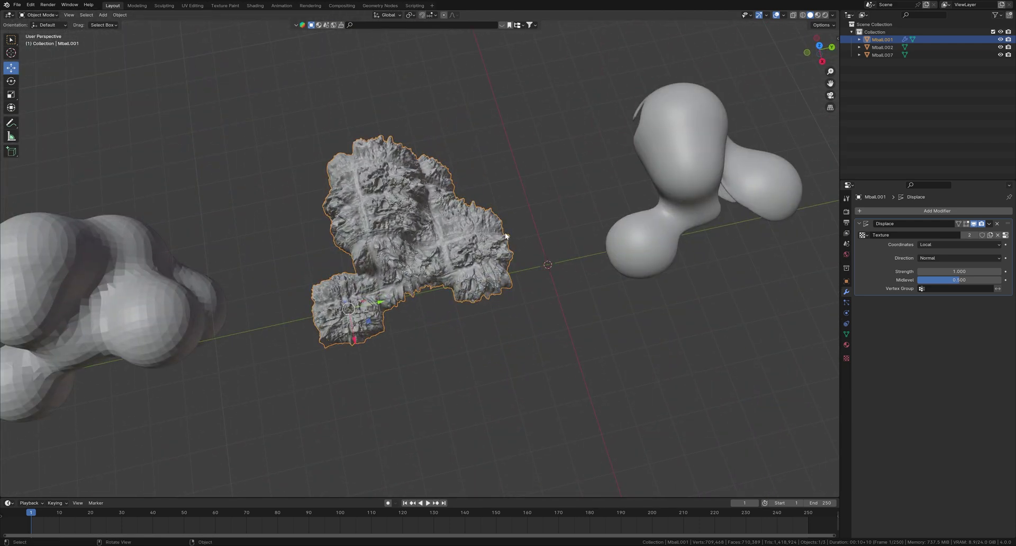
middle_click_drag(545, 376, 529, 311)
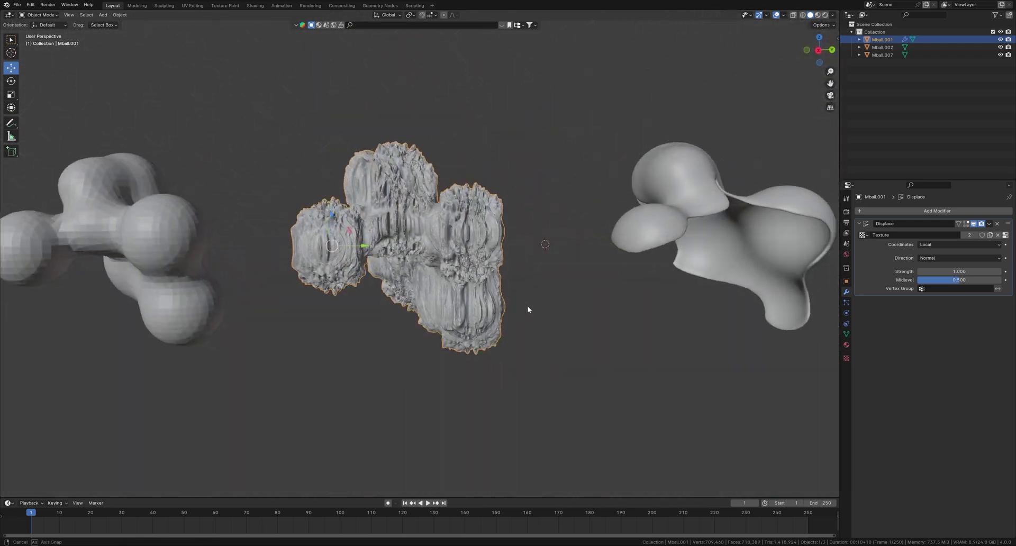
scroll(448, 358, "up", 4)
scroll(421, 321, "down", 4)
middle_click_drag(421, 321, 479, 325)
scroll(475, 281, "up", 4)
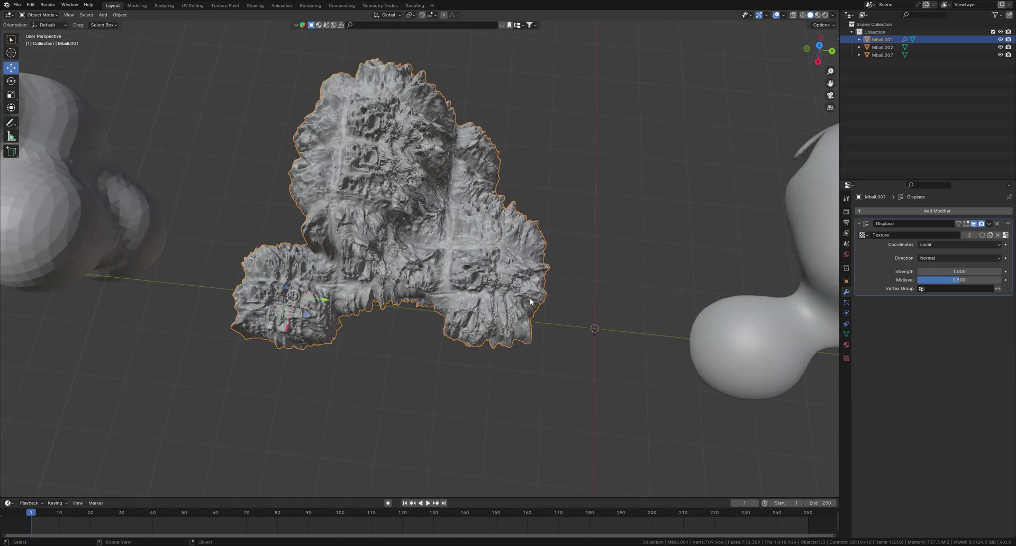
- Select all faces of the middle mesh in Edit Mode, UV unwrap them with Sphere Projection, and return to Object Mode
middle_click_drag(486, 284, 439, 246)
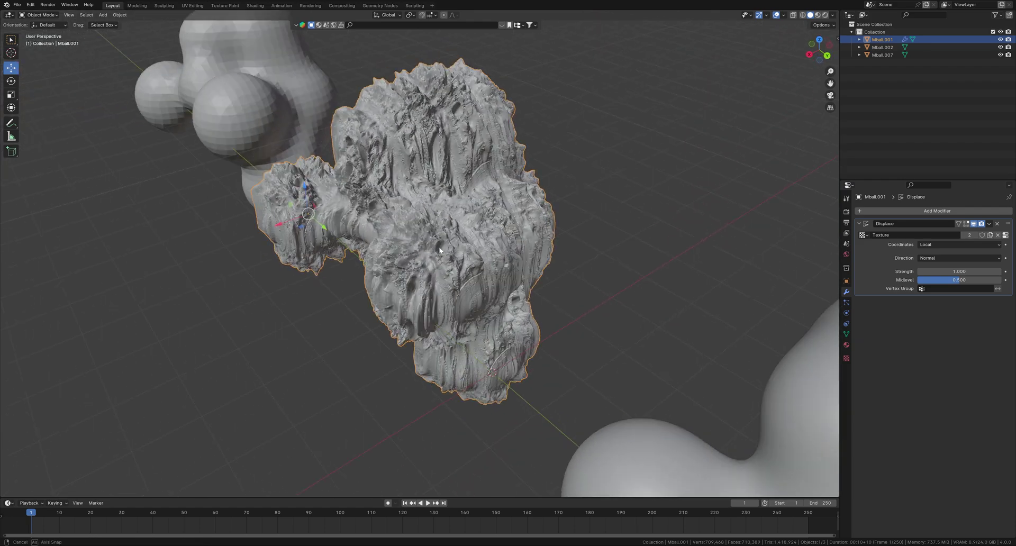
scroll(438, 249, "up", 4)
scroll(489, 261, "down", 4)
middle_click_drag(475, 335, 545, 312)
left_click(31, 16)
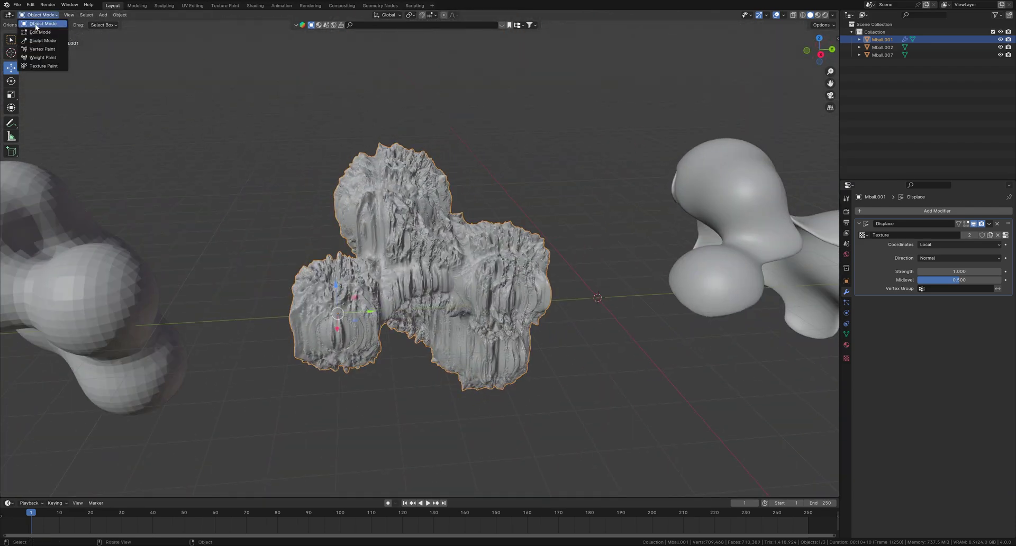
left_click(40, 34)
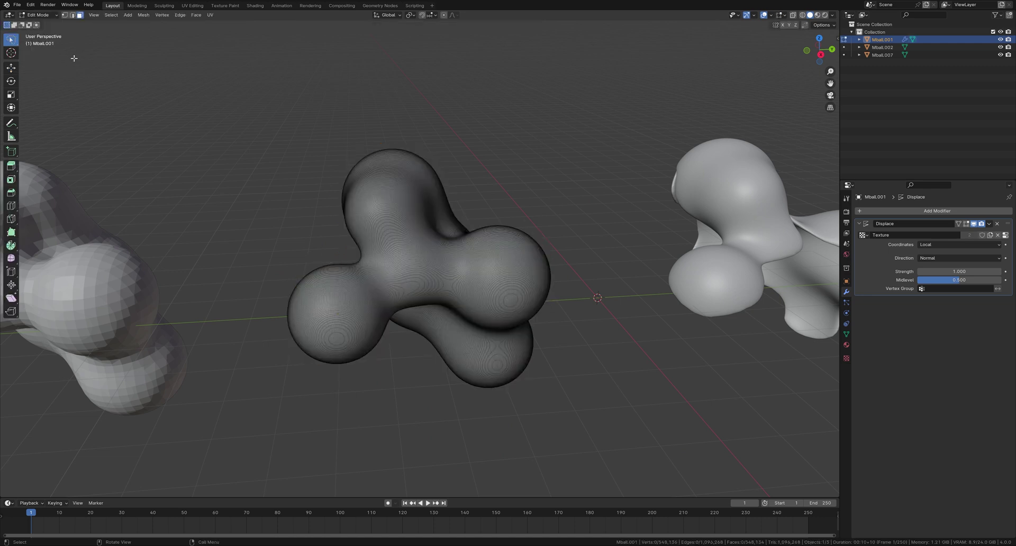
middle_click_drag(452, 283, 484, 287)
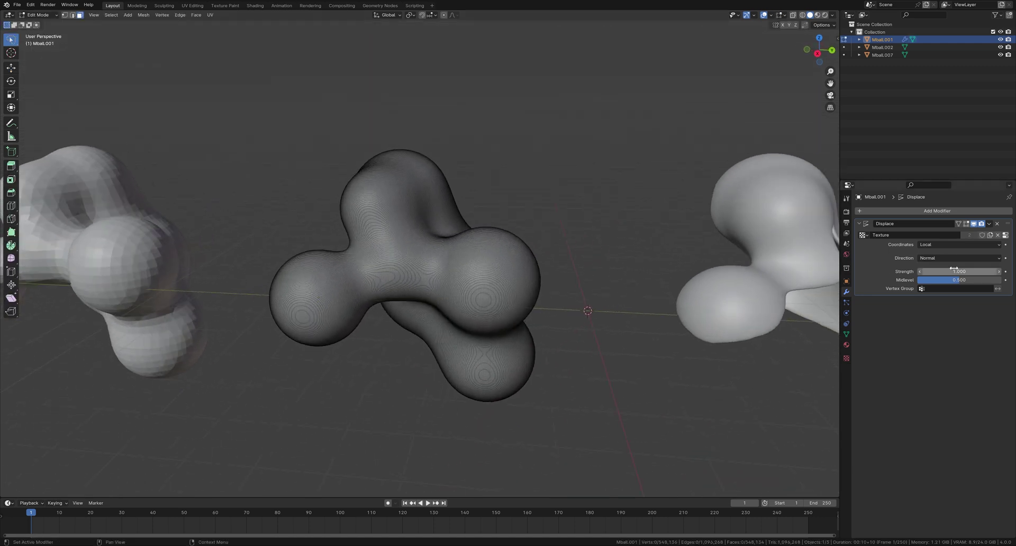
left_click(111, 15)
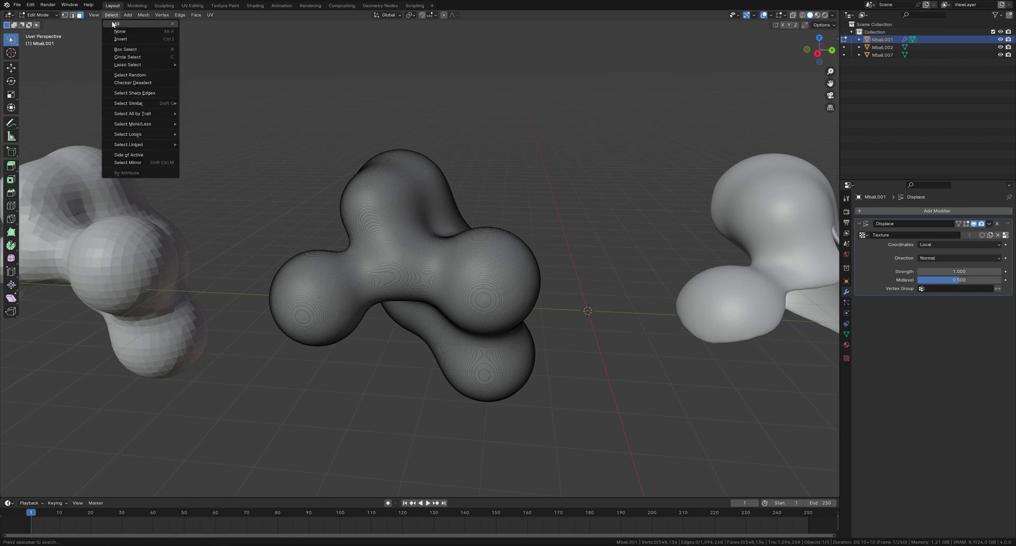
left_click(118, 35)
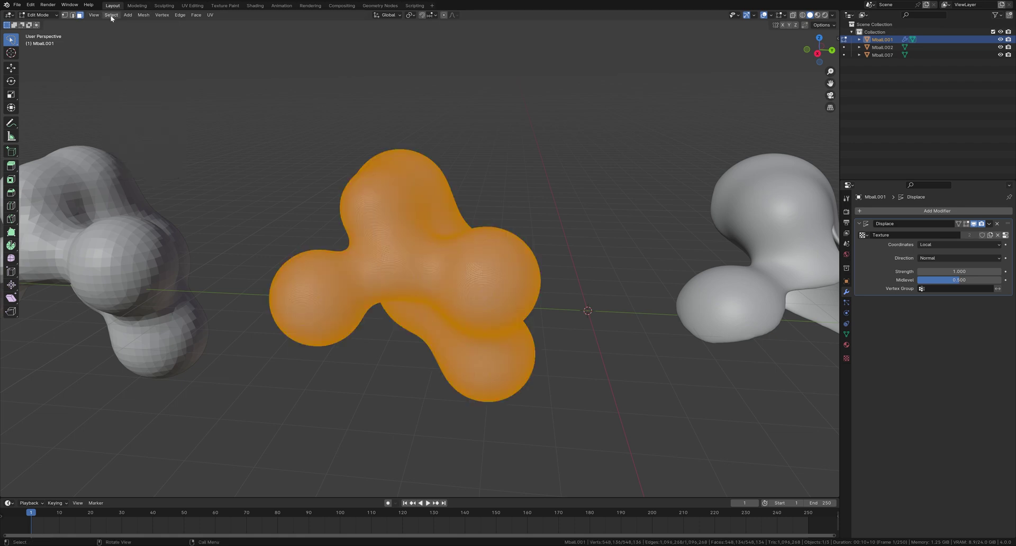
right_click(422, 238)
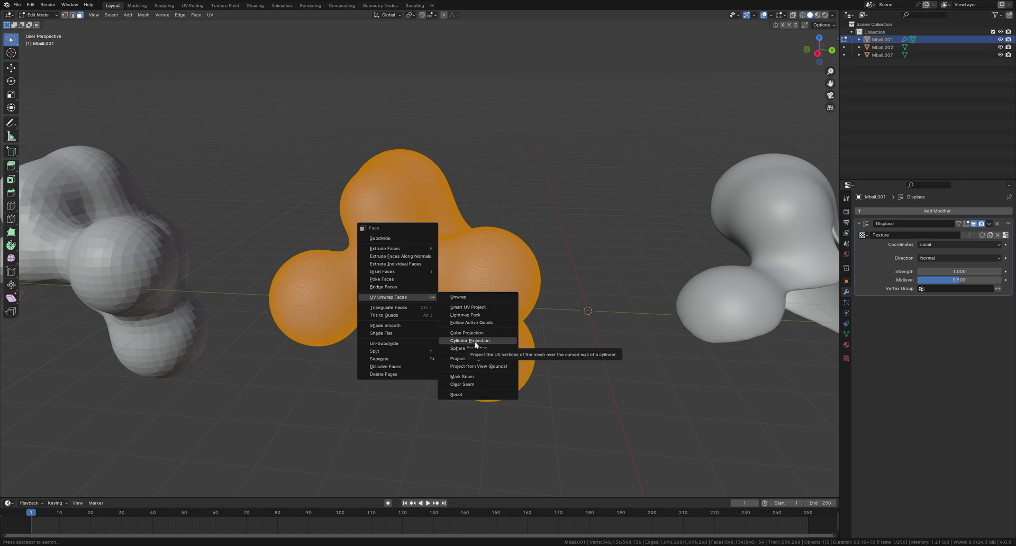
left_click(510, 348)
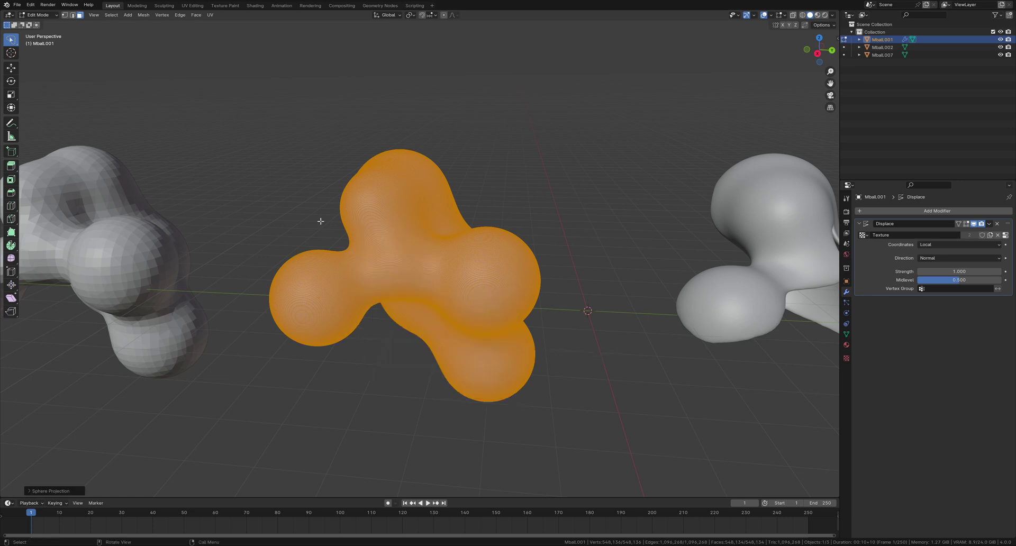
left_click(40, 16)
left_click(41, 25)
- Try UV texture coordinates on the Displace modifier and switch them back to Local
middle_click_drag(457, 186, 451, 231)
scroll(451, 230, "up", 2)
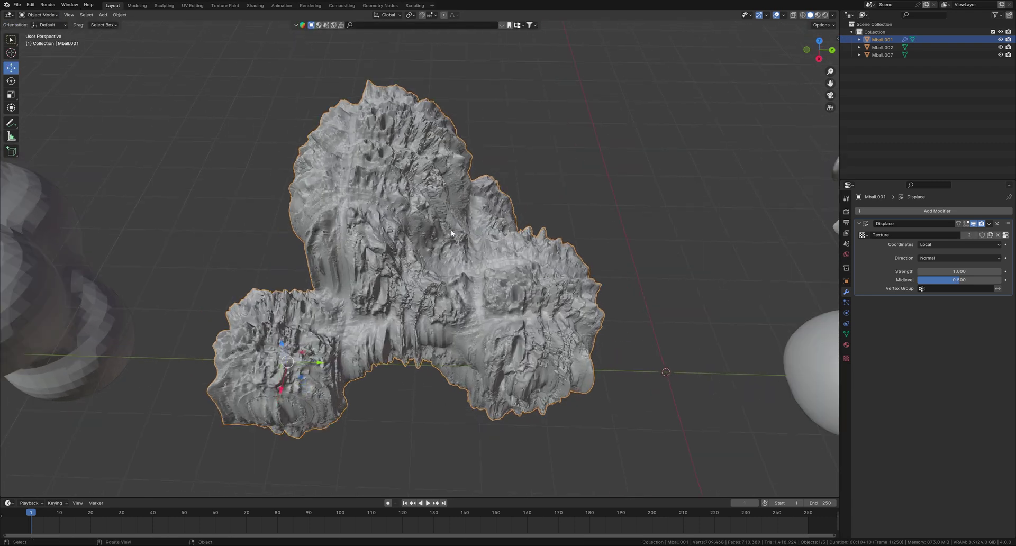
left_click(945, 244)
left_click(934, 280)
middle_click_drag(521, 323, 544, 326)
left_click(947, 244)
left_click(939, 253)
scroll(514, 236, "down", 2)
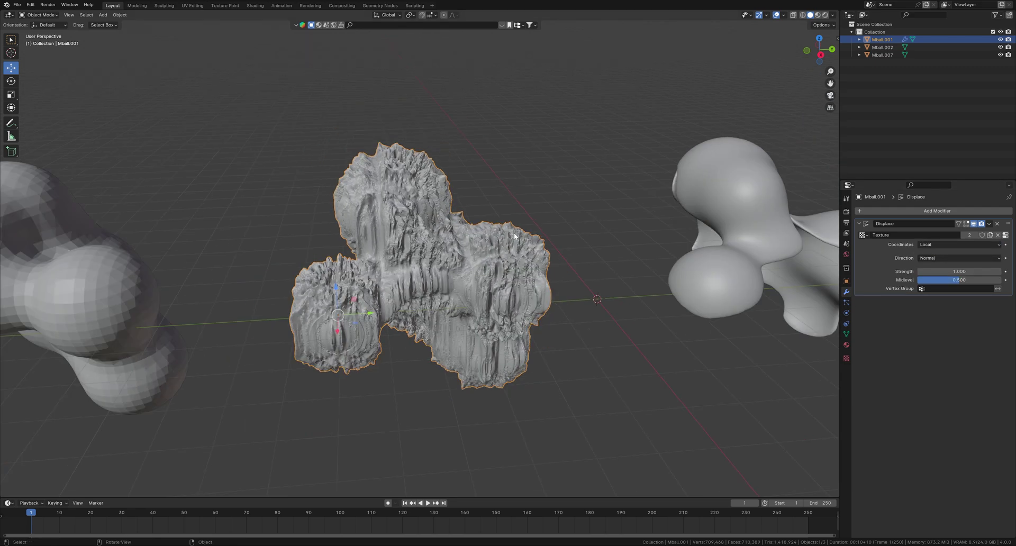
- Rotate the displaced middle mesh by hand and apply its scale and rotation
middle_click_drag(515, 236, 339, 232)
left_click(11, 81)
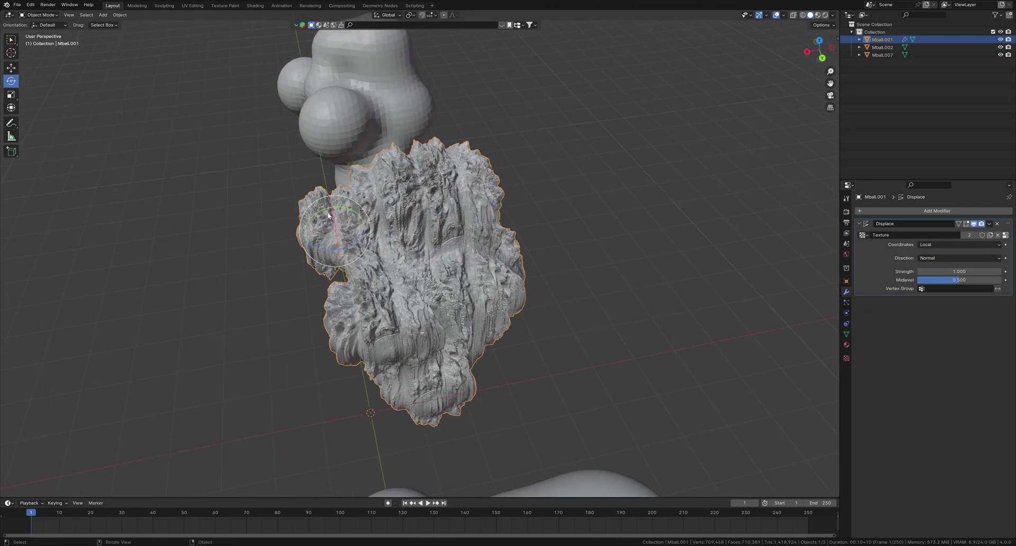
left_click_drag(328, 213, 308, 228)
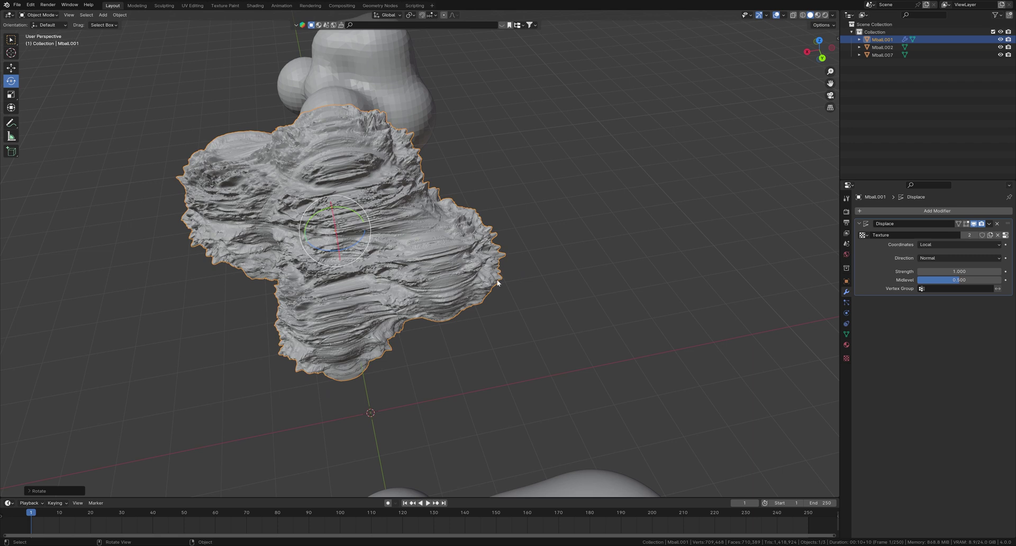
key("ctrl+a")
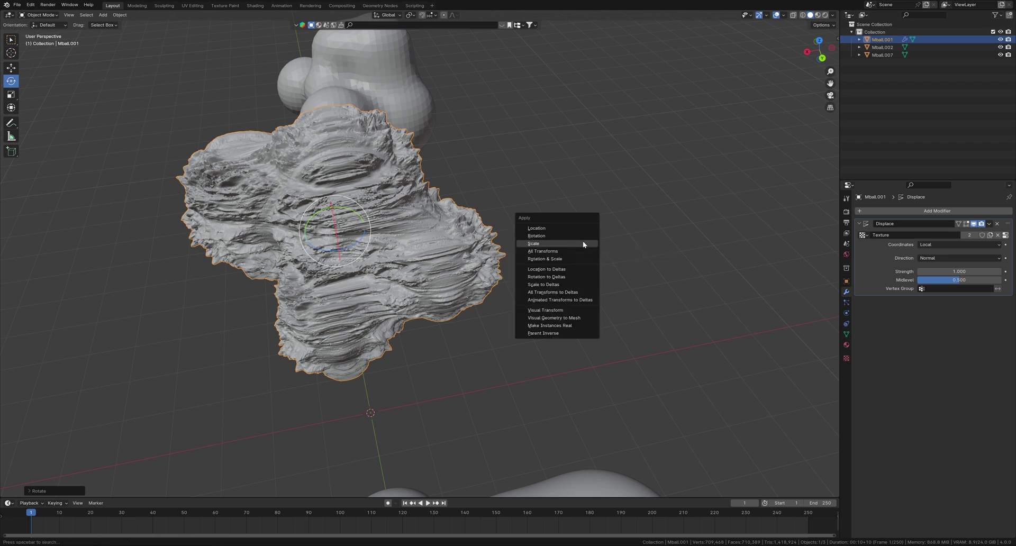
left_click(583, 242)
scroll(395, 344, "down", 1)
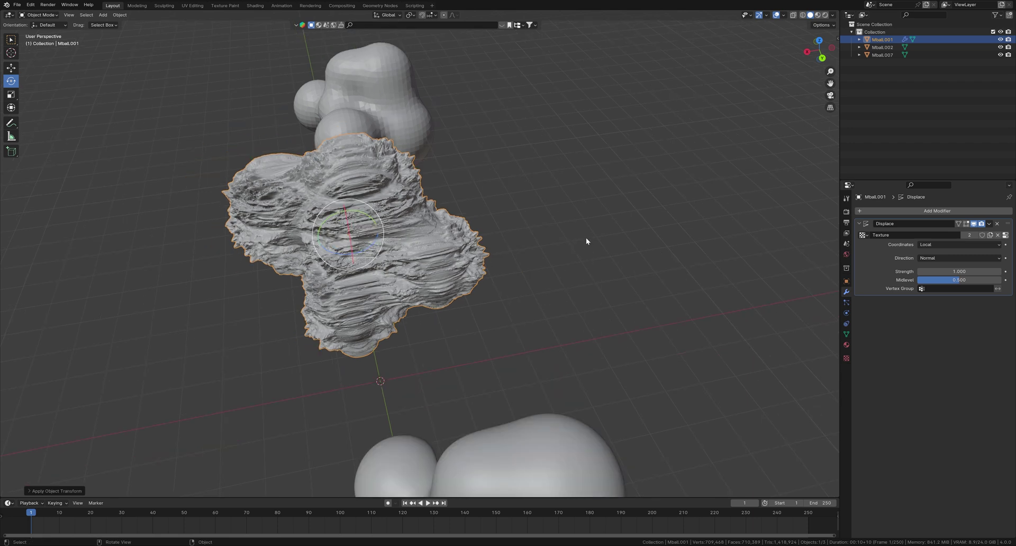
key("ctrl+a")
left_click(520, 269)
middle_click_drag(521, 269, 435, 273)
scroll(435, 273, "down", 4)
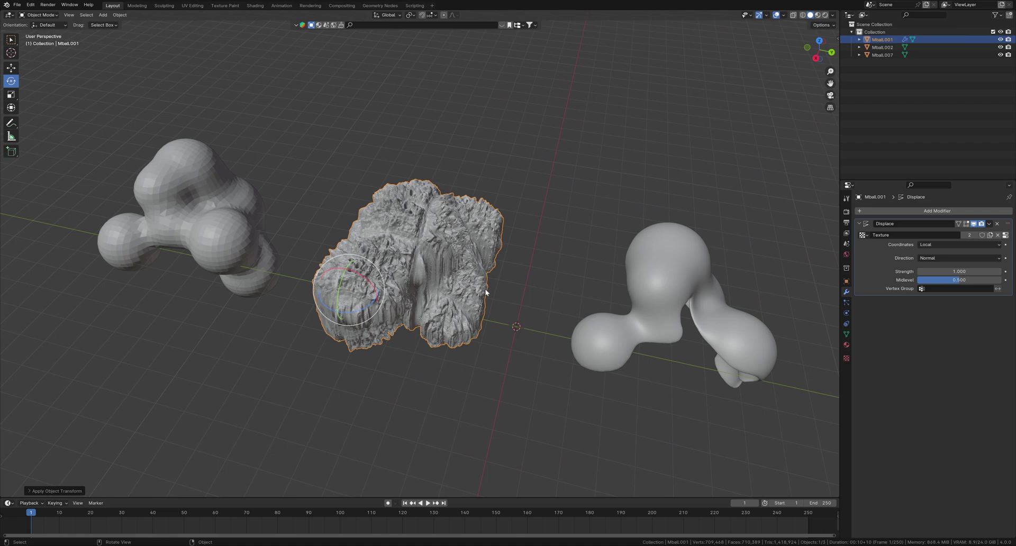
- Scale the middle mesh up to several times its size and apply the scale
scroll(485, 293, "down", 2)
middle_click_drag(485, 293, 487, 303)
key("s")
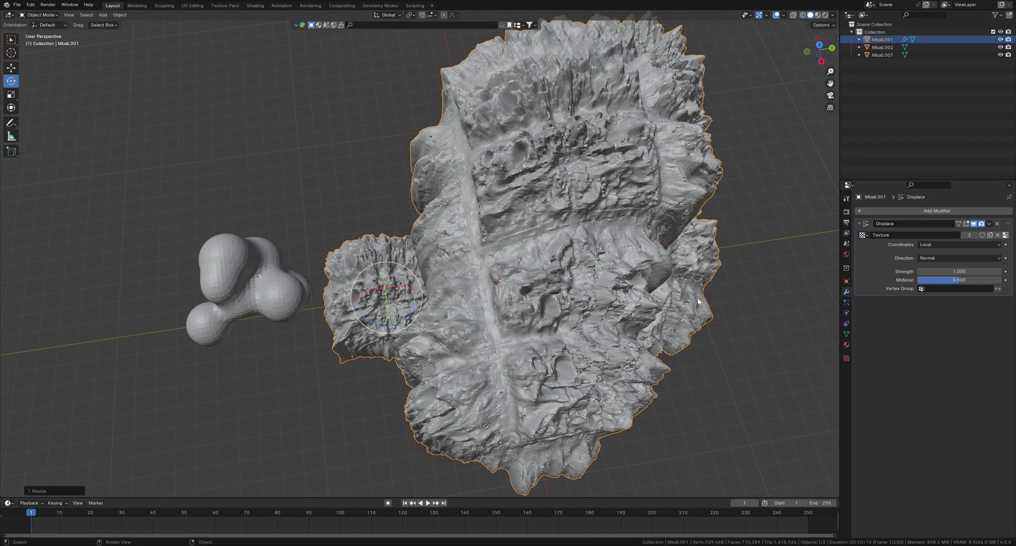
left_click(698, 298)
key("ctrl+a")
left_click(695, 306)
middle_click_drag(695, 306, 604, 293)
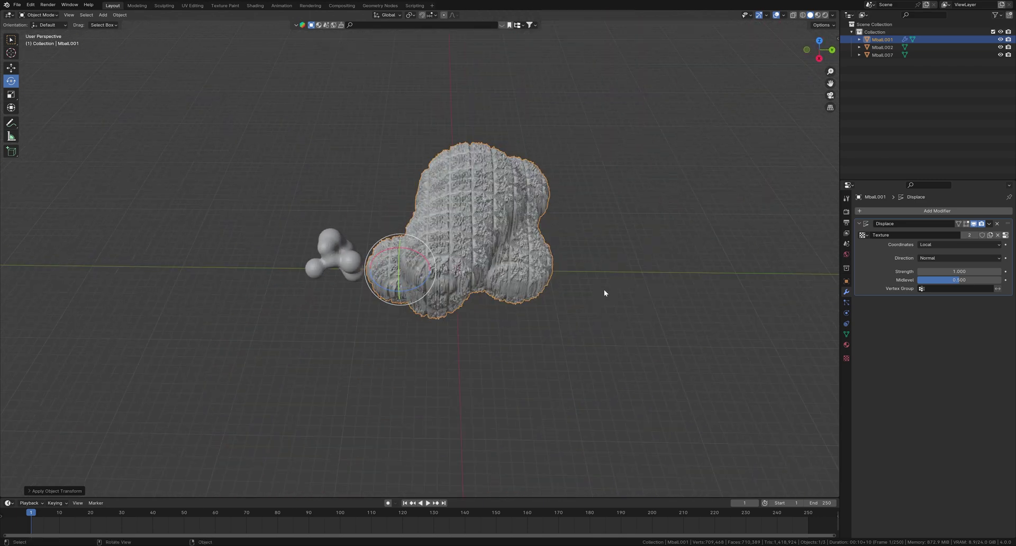
- Scale the middle mesh down well below the size of its neighbours and apply the scale
key("s")
left_click(424, 286)
scroll(429, 299, "up", 5)
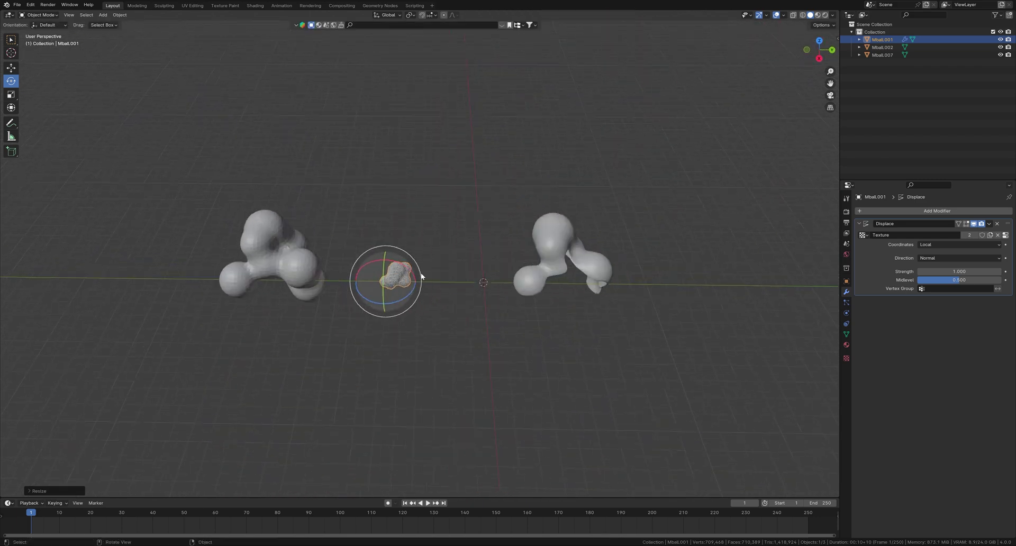
key("ctrl+a")
left_click(429, 295)
scroll(430, 295, "up", 4)
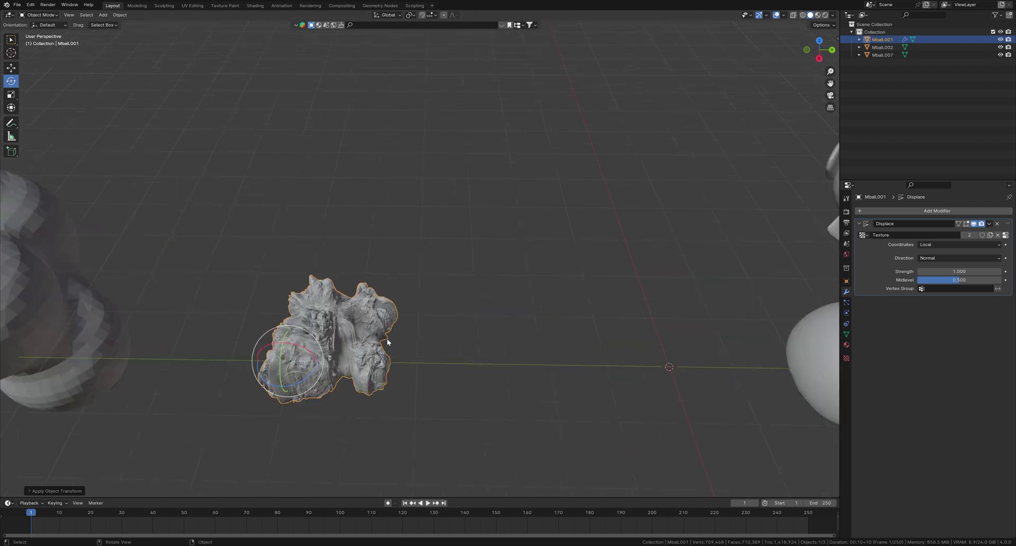
middle_click_drag(386, 339, 474, 335)
scroll(466, 284, "down", 5)
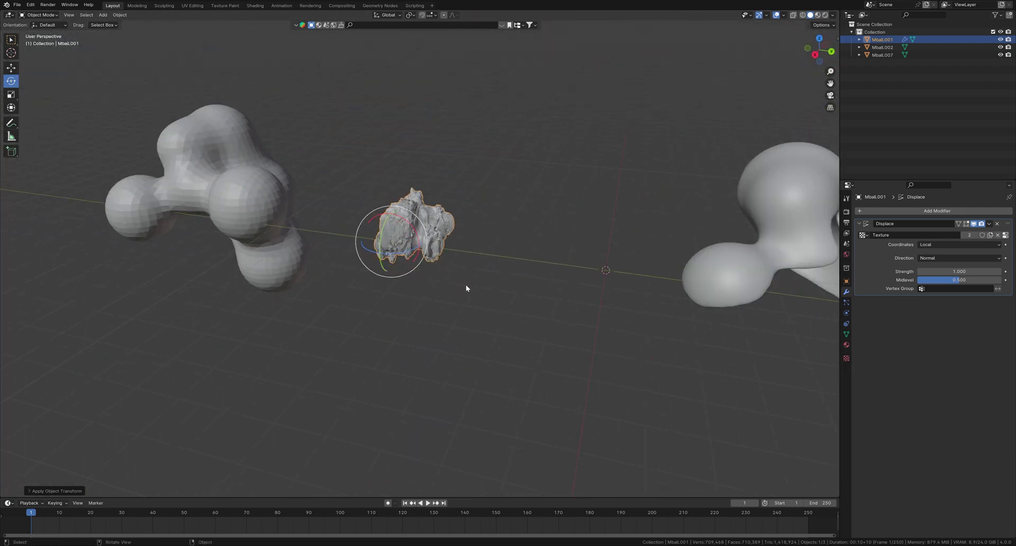
- Scale the middle mesh back up to roughly the size of the neighbouring forms and apply the scale
key("s")
left_click(586, 262)
middle_click_drag(586, 262, 580, 297)
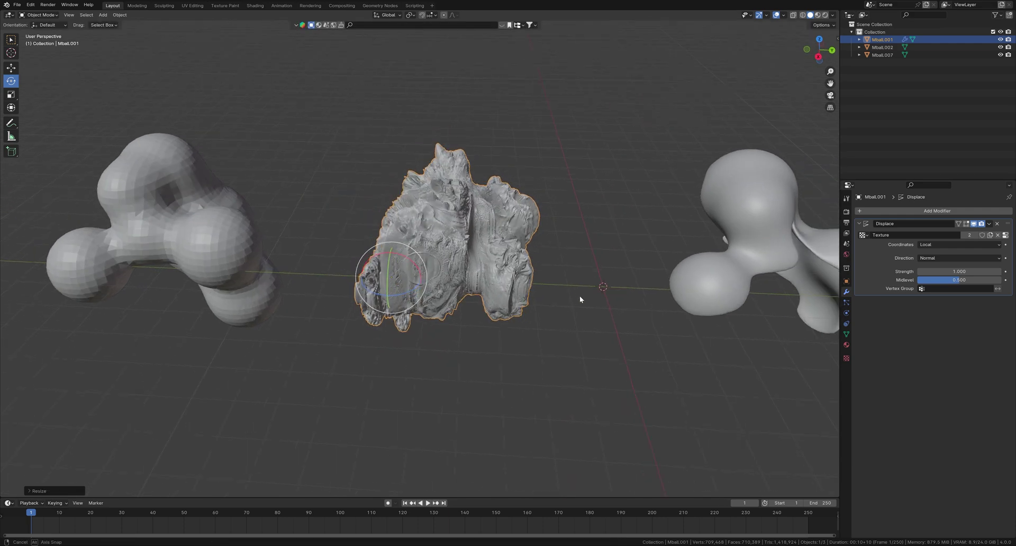
scroll(503, 277, "up", 5)
scroll(503, 276, "up", 3)
mouse_move(503, 277)
middle_mouse_down()
mouse_move(474, 265)
mouse_move(454, 273)
mouse_move(491, 288)
middle_mouse_up()
key("ctrl+a")
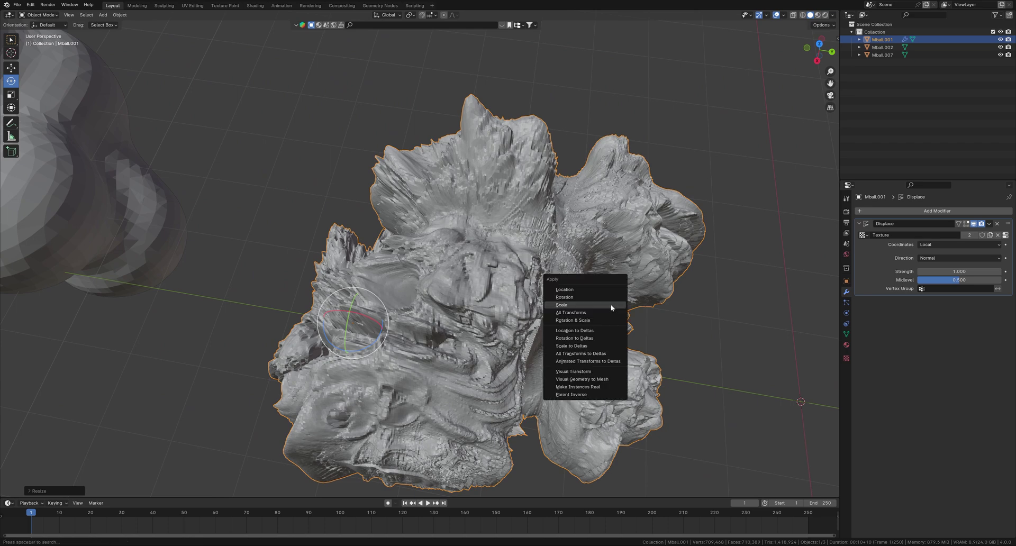
left_click(611, 305)
middle_click_drag(611, 305, 516, 299)
scroll(516, 298, "down", 3)
scroll(567, 307, "up", 3)
scroll(568, 309, "up", 2)
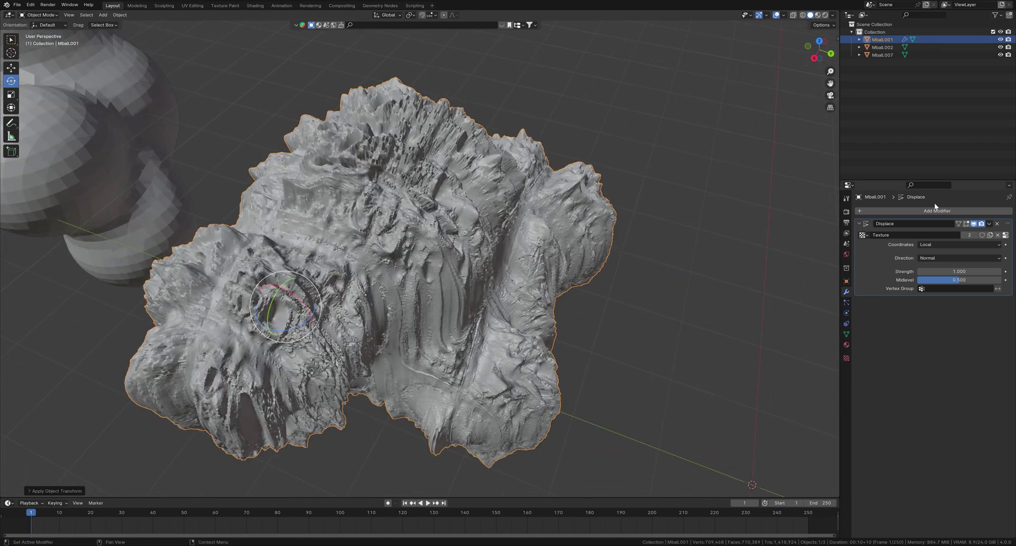
- Add a Remesh modifier to the middle mesh and move it above the Displace modifier in the stack
left_click(931, 211)
mouse_move(911, 204)
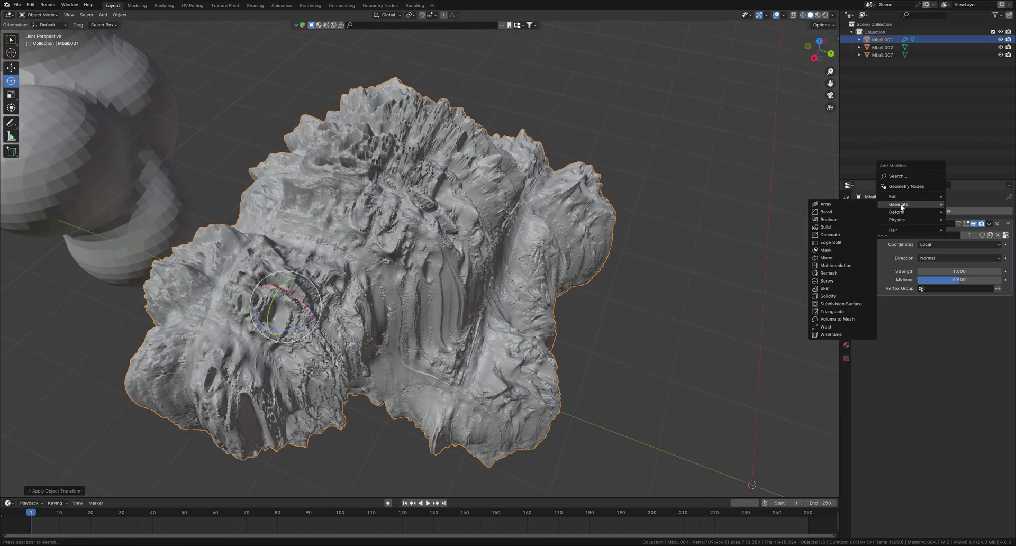
left_click(829, 273)
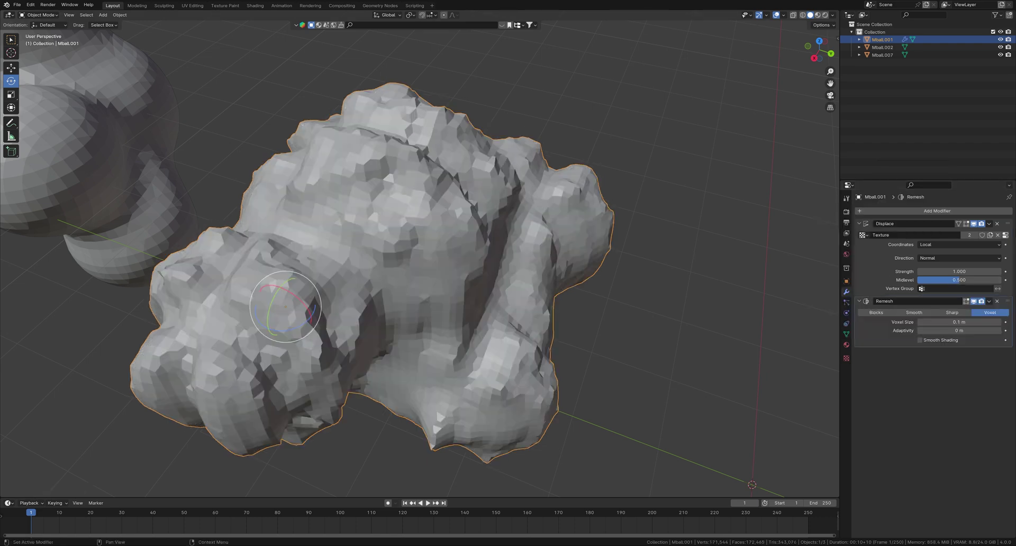
left_click_drag(1008, 301, 1008, 225)
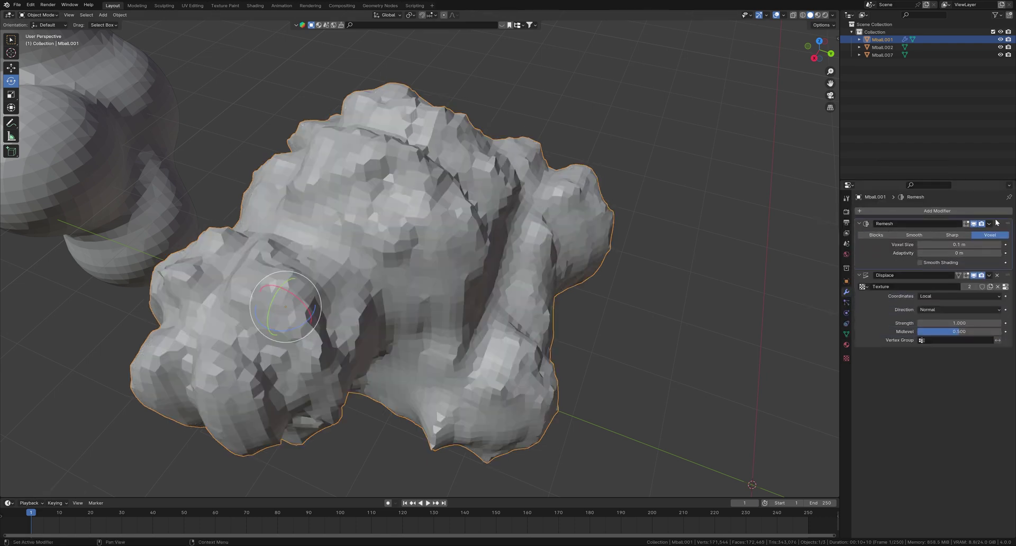
- Set the Remesh modifier's voxel size to 0.01 m and inspect the relief up close
scroll(688, 265, "down", 4)
left_click(971, 244)
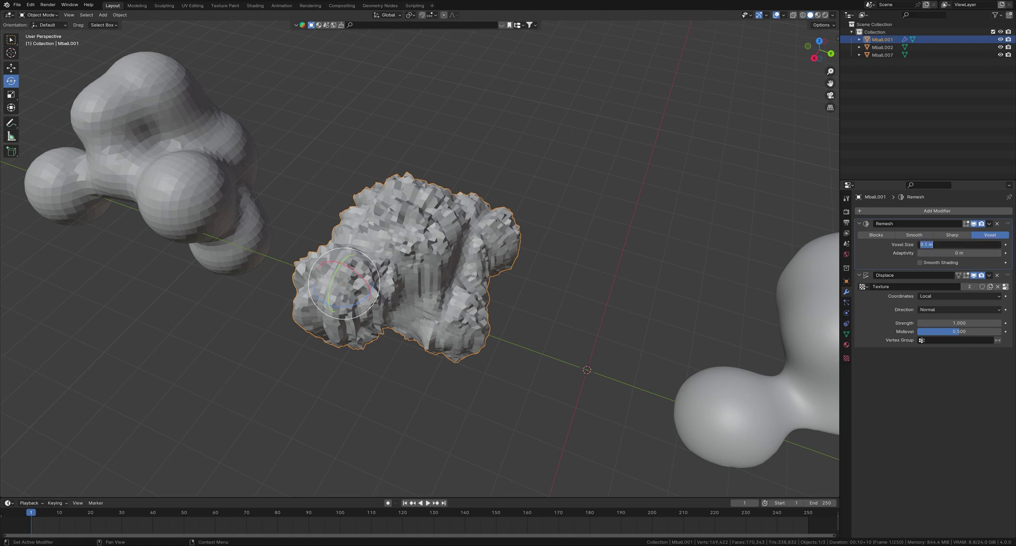
type(".01")
key("Return")
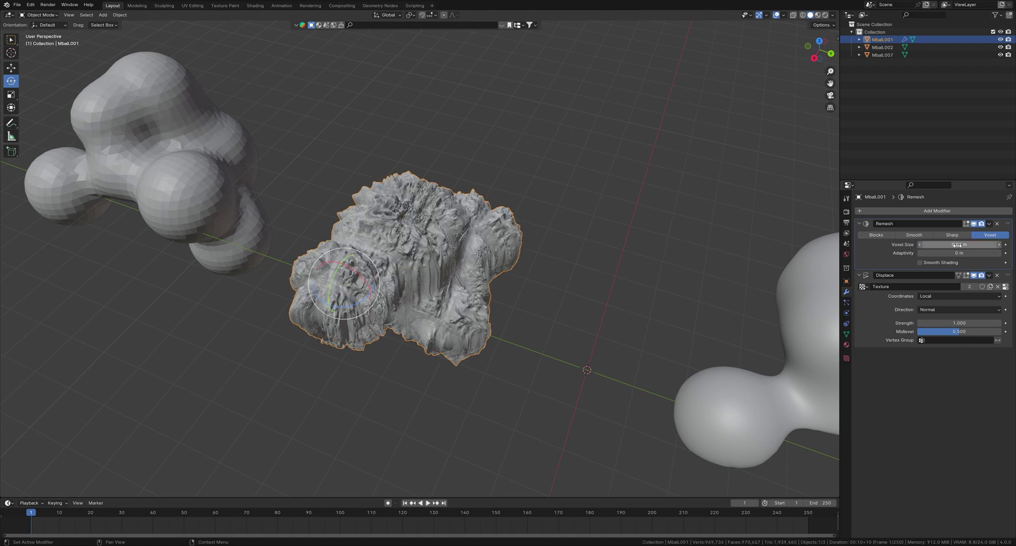
scroll(592, 238, "up", 8)
scroll(487, 271, "down", 4)
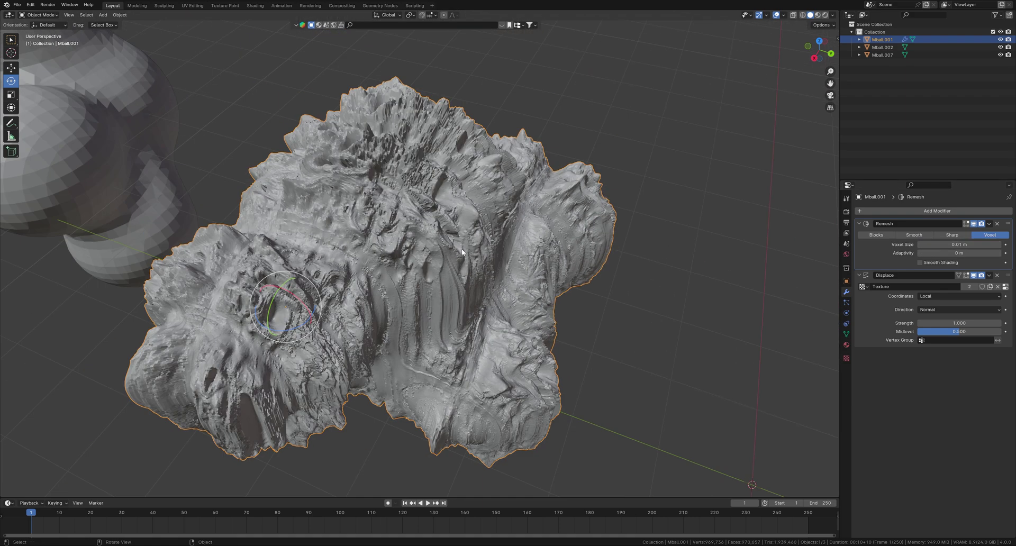
mouse_move(488, 271)
middle_mouse_down()
mouse_move(475, 310)
mouse_move(480, 258)
middle_mouse_up()
scroll(481, 259, "up", 4)
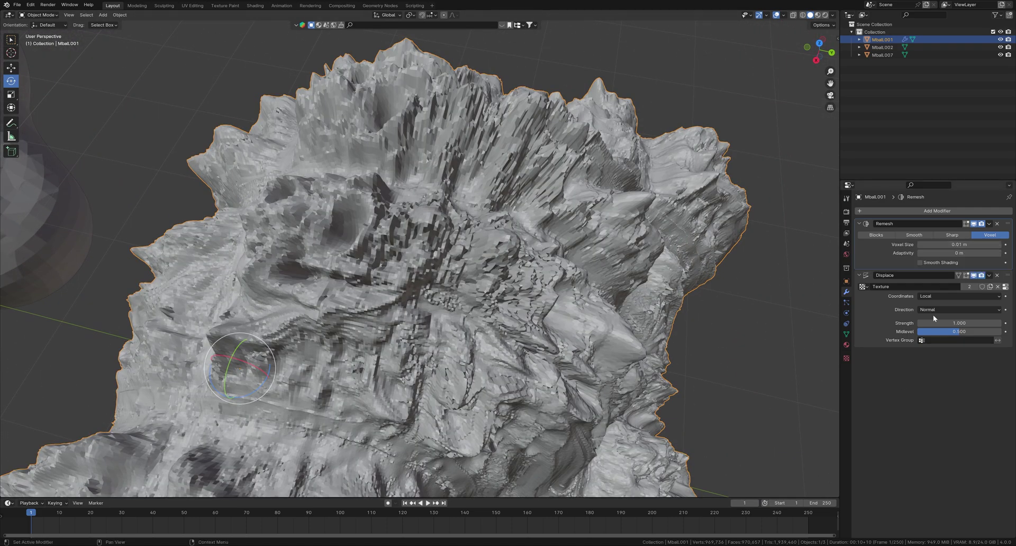
- Refine the Remesh modifier's voxel size to 0.008 m and further to 0.002 m, and inspect the whole mesh
left_click(952, 244)
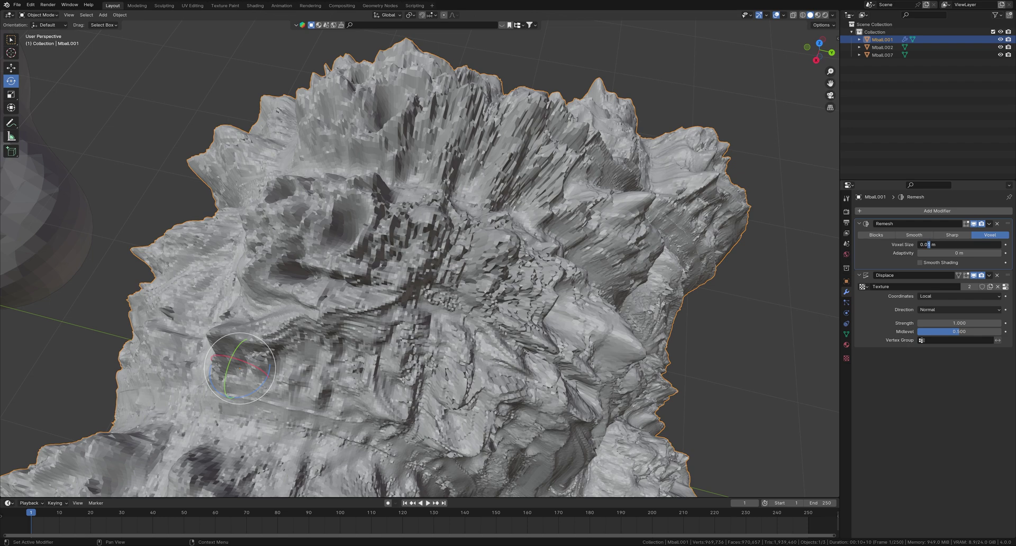
key("Return")
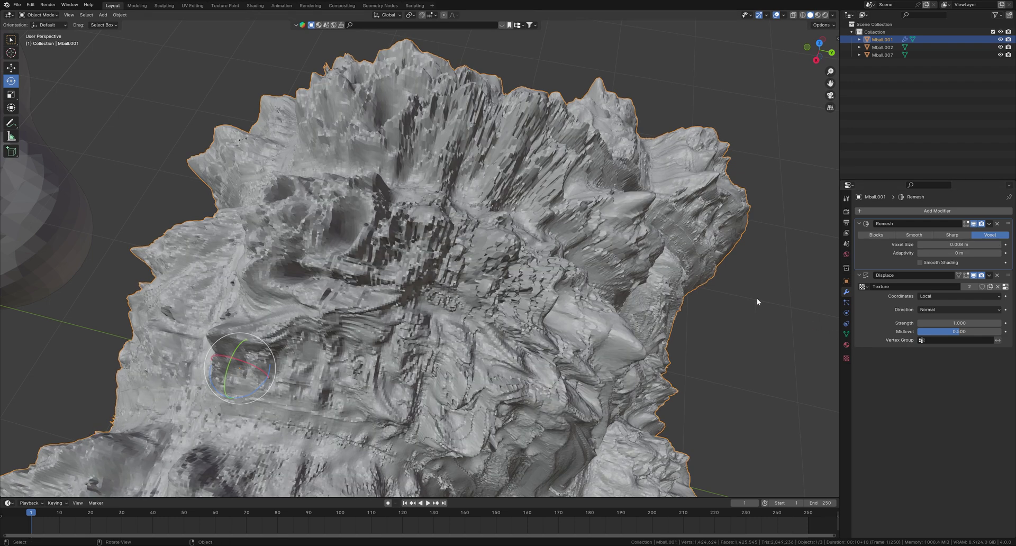
left_click(953, 245)
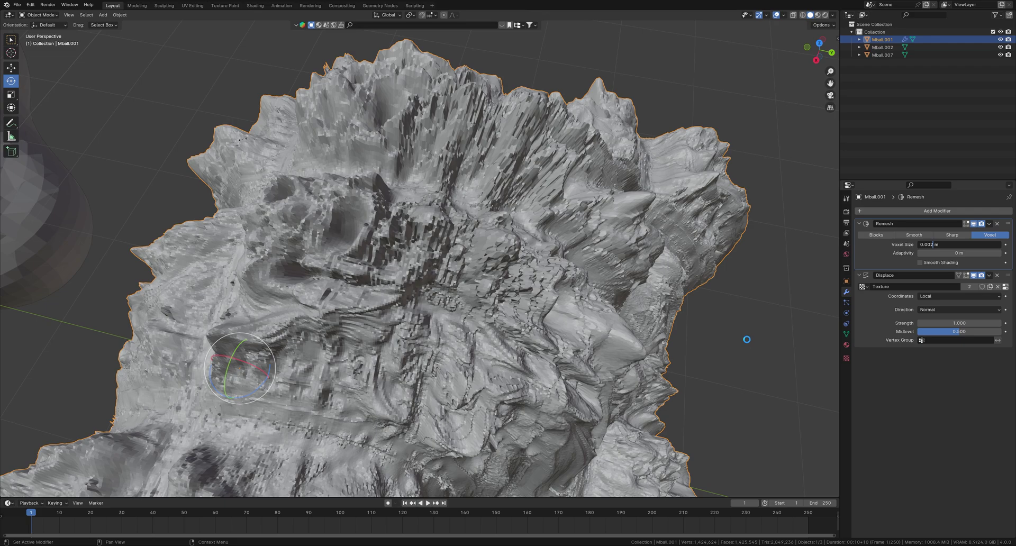
middle_click_drag(747, 339, 395, 160)
scroll(436, 250, "down", 4)
scroll(433, 283, "down", 3)
scroll(395, 160, "up", 4)
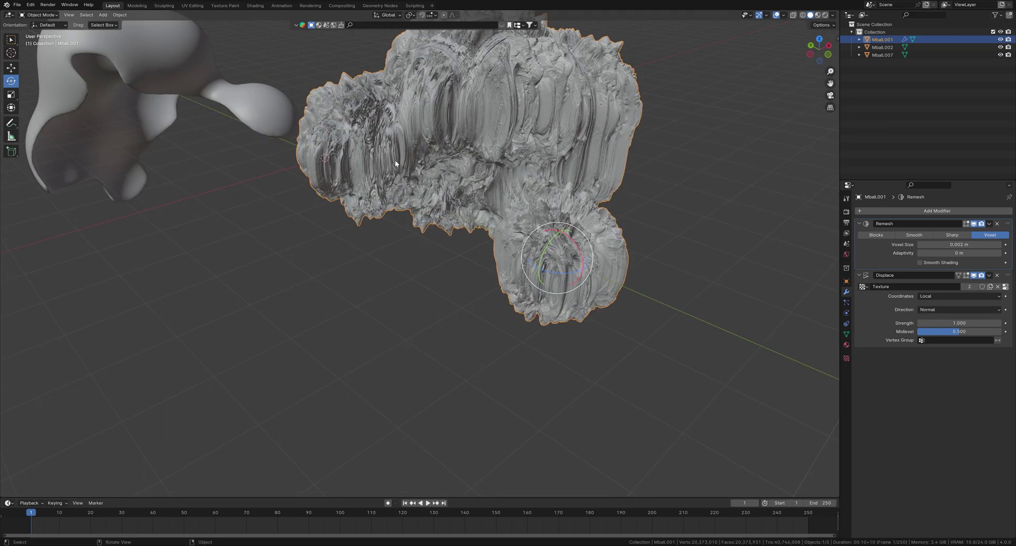
- Hide the middle mesh in the viewport and disable it in renders
left_click(1000, 39)
left_click(1008, 39)
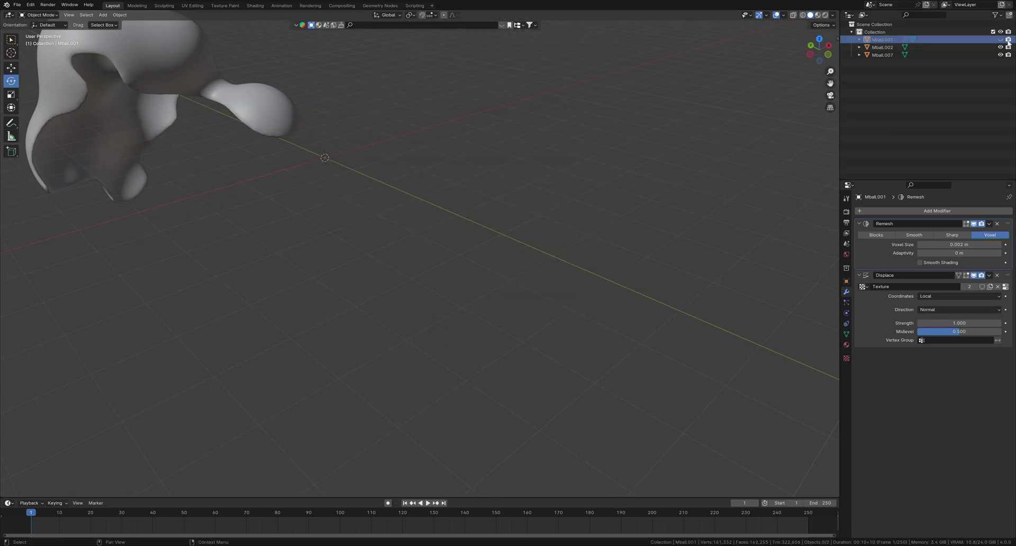
- Add a mesh plane at the world origin between the two metaball meshes
scroll(580, 237, "down", 3)
middle_click_drag(580, 236, 431, 252)
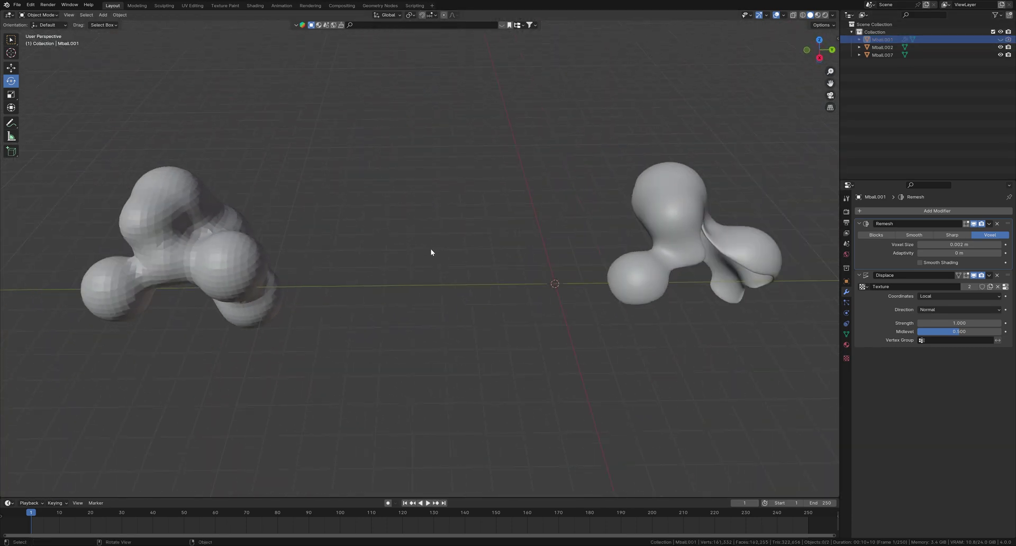
key("shift+a")
mouse_move(452, 239)
left_click(498, 235)
scroll(584, 289, "up", 1)
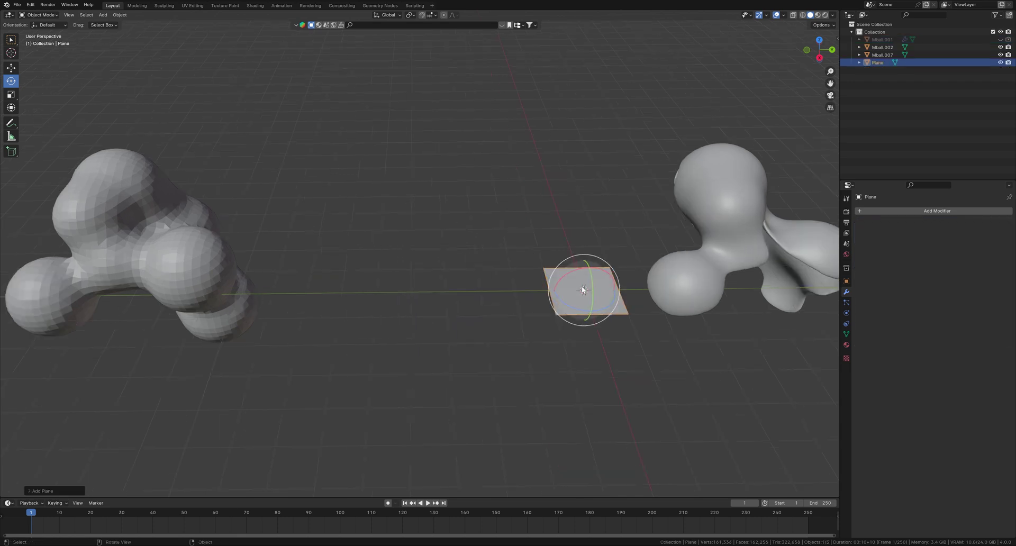
- Move the plane along Y to about -3.57 m and scale it up uniformly to about 2.04
left_click(7, 66)
left_click_drag(610, 293, 490, 293)
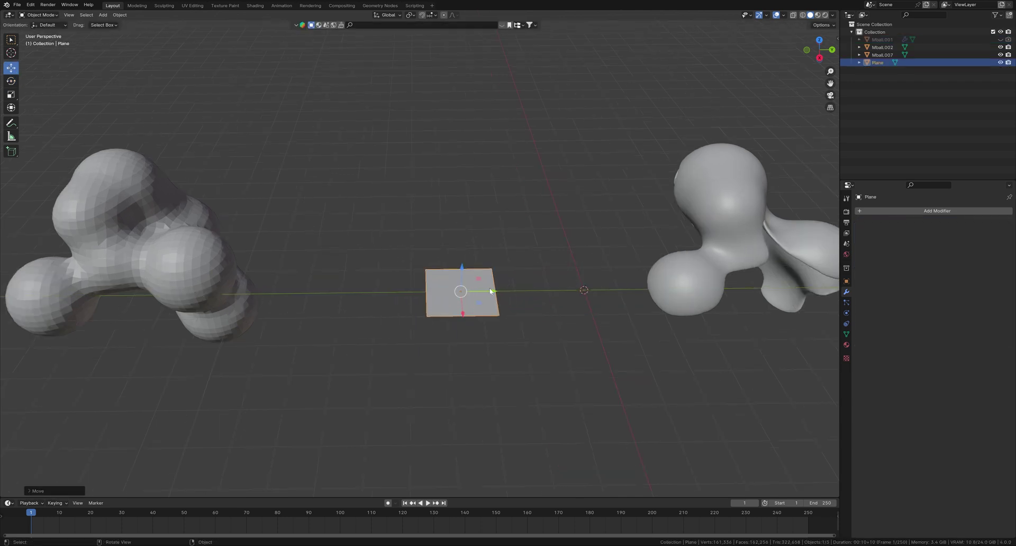
scroll(493, 294, "up", 3)
key("s")
left_click(662, 333)
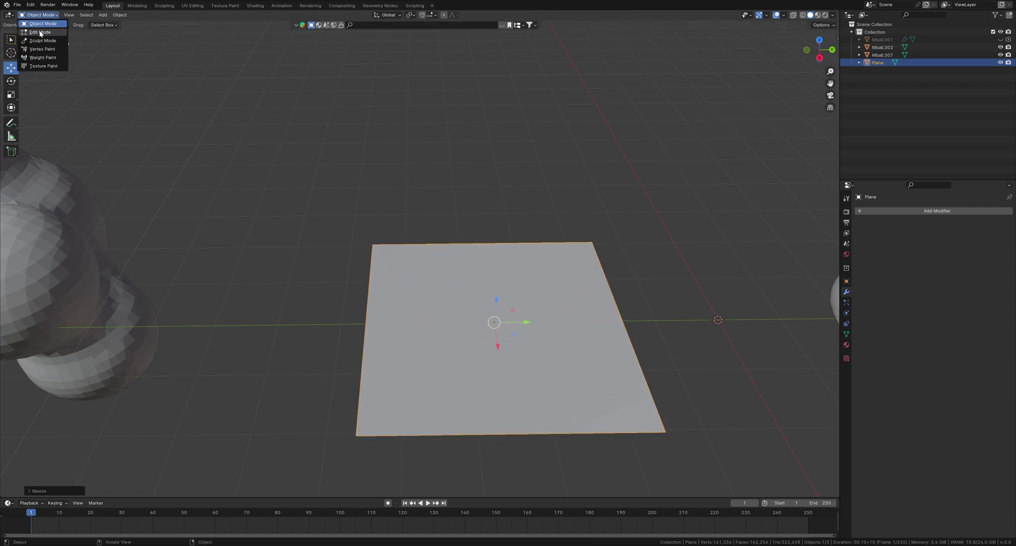
- Subdivide the plane's face in Edit Mode with 10 cuts
key("Tab")
right_click(507, 290)
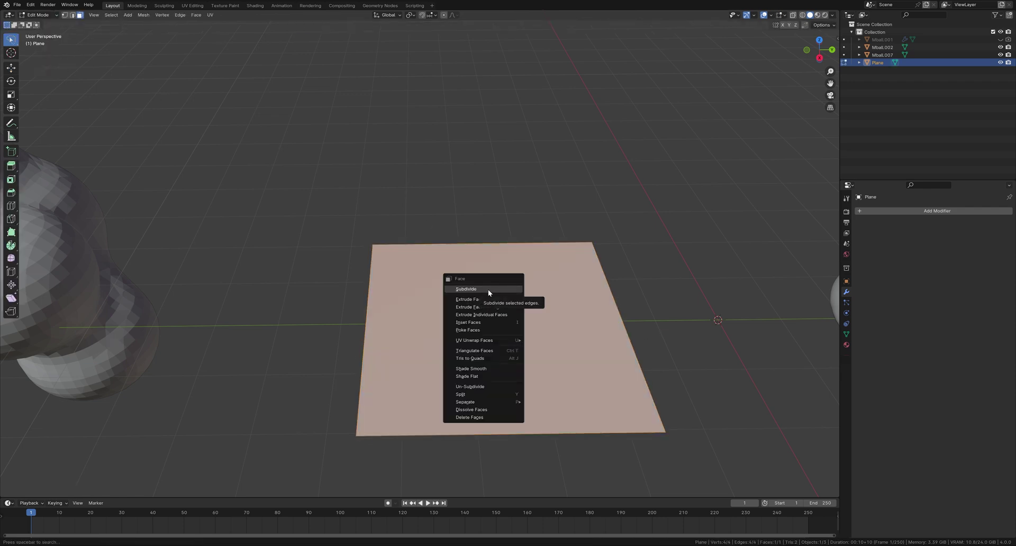
left_click(488, 290)
left_click(61, 492)
left_click_drag(98, 438, 159, 438)
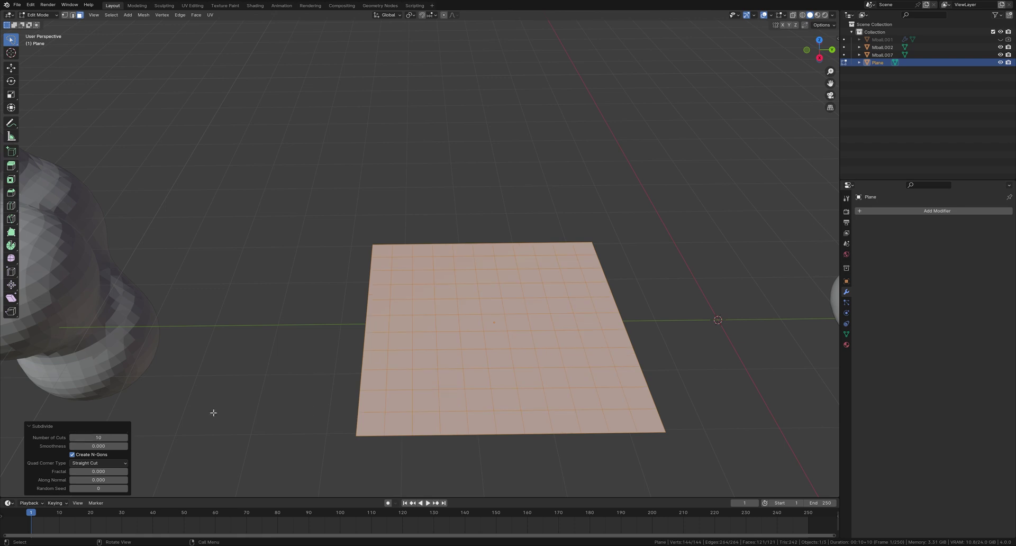
- Subdivide the plane's mesh two more times with 10 cuts each and return to Object Mode
right_click(421, 377)
left_click(420, 376)
right_click(423, 345)
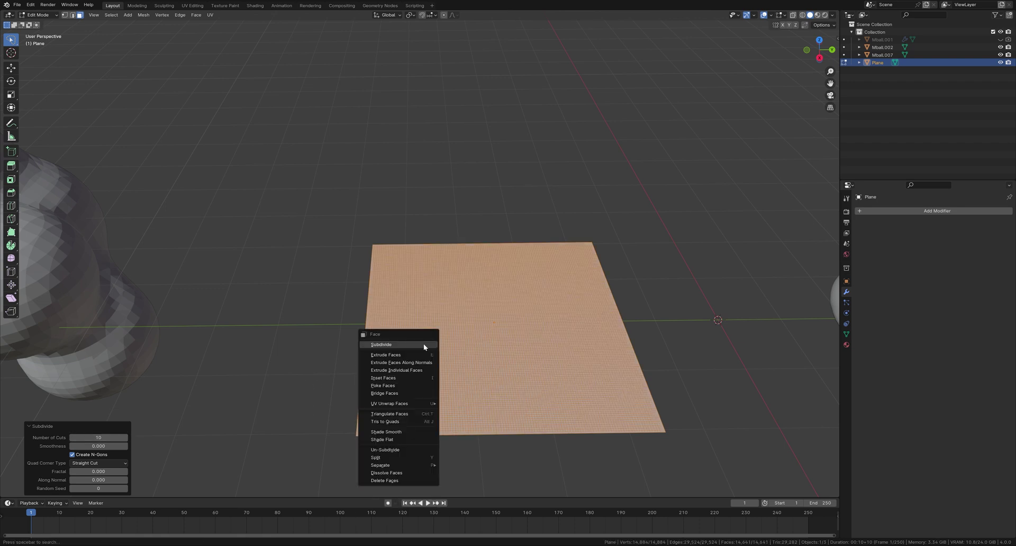
left_click(383, 348)
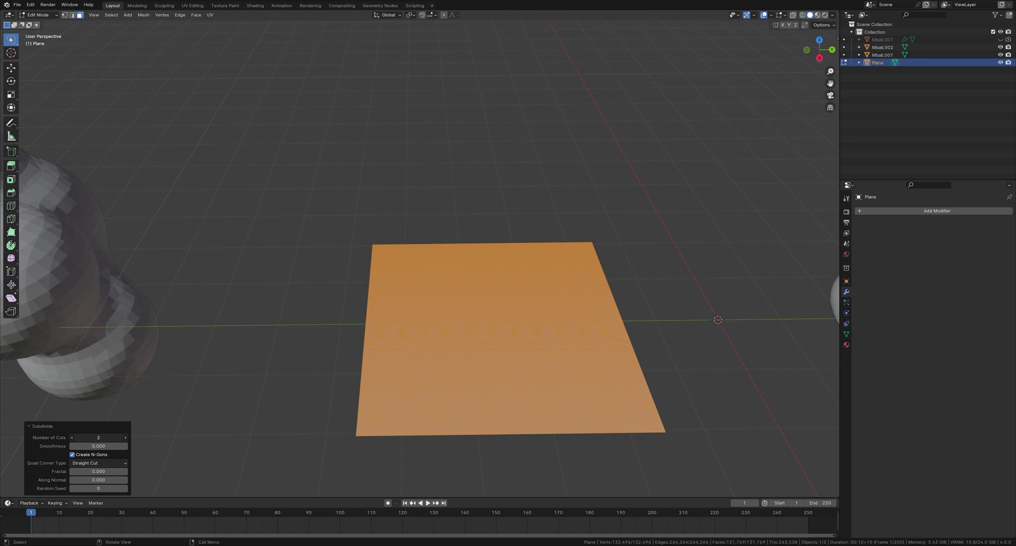
left_click_drag(97, 438, 114, 438)
left_click(45, 15)
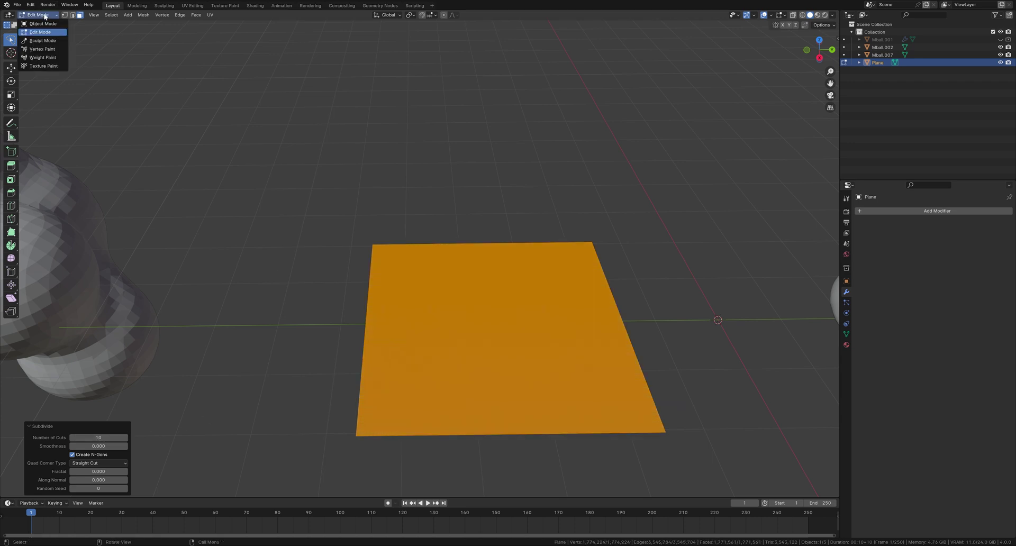
left_click(43, 23)
- Add a Displace modifier to the plane and assign the existing height-map texture named Texture
left_click(921, 211)
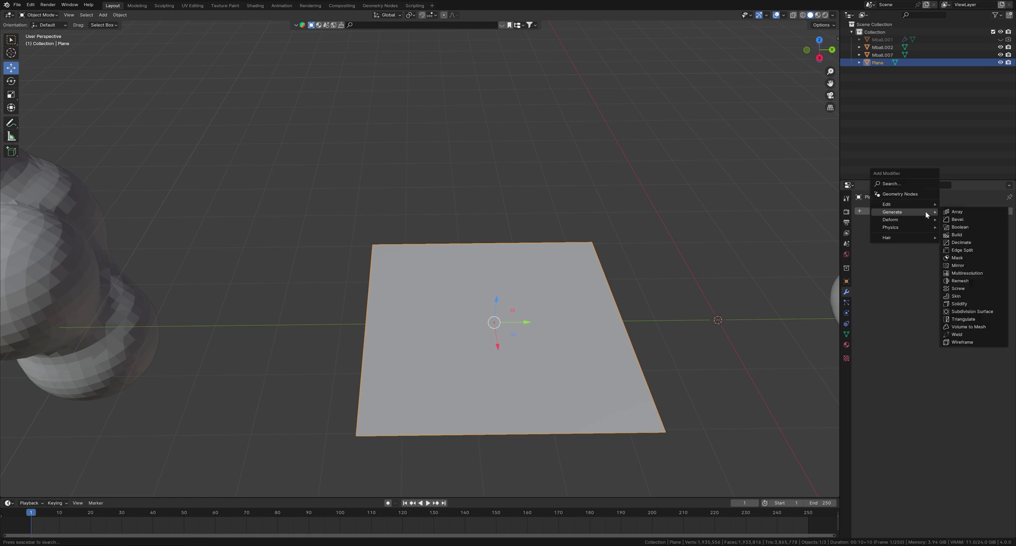
mouse_move(910, 219)
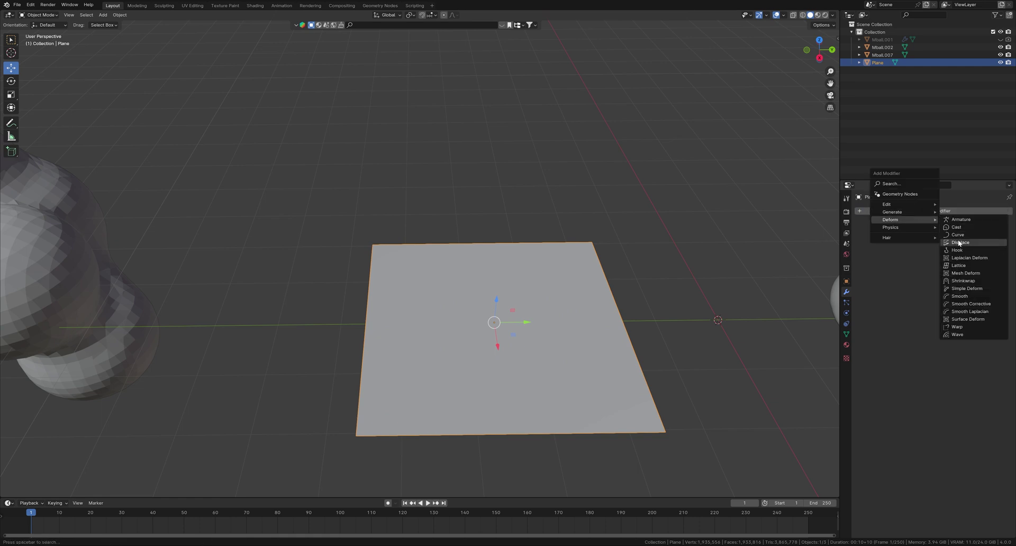
left_click(959, 242)
left_click(863, 236)
left_click(876, 247)
middle_click_drag(570, 321, 593, 291)
middle_click_drag(646, 258, 494, 265)
scroll(609, 261, "up", 4)
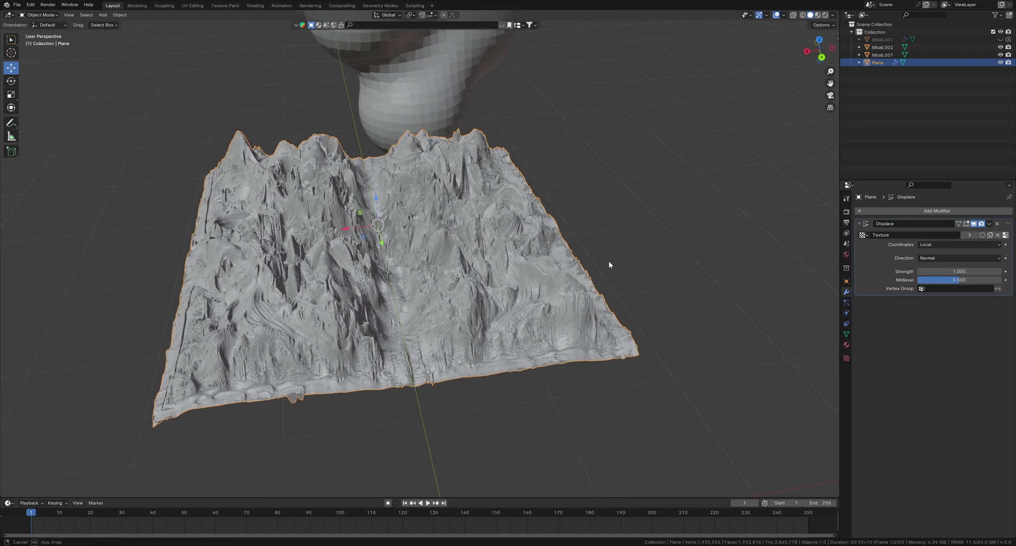
- Set the Displace modifier's strength to 0.5 and inspect the plane's relief from above
left_click(983, 269)
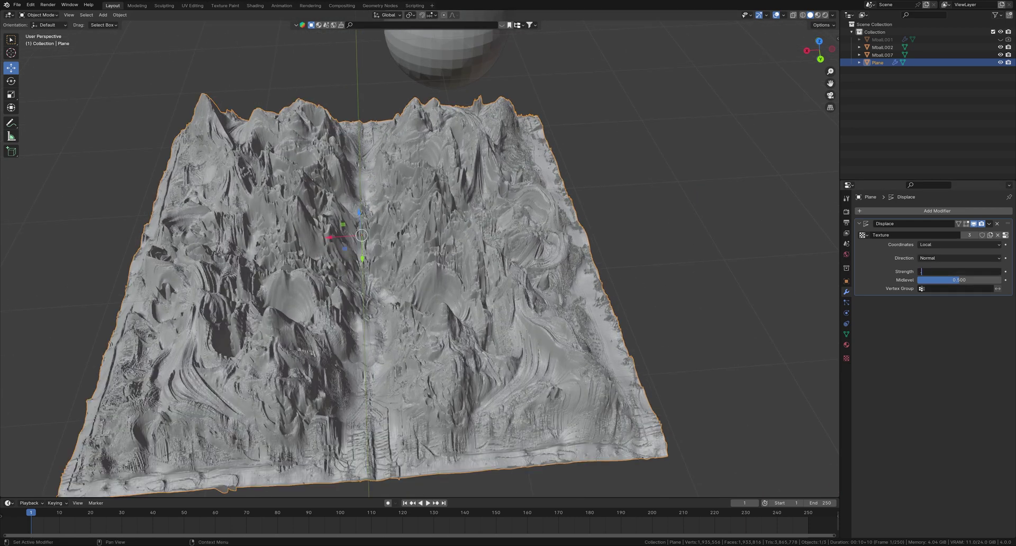
type("0.5")
key("Return")
middle_click_drag(508, 227, 514, 273)
scroll(521, 185, "up", 2)
scroll(487, 304, "down", 6)
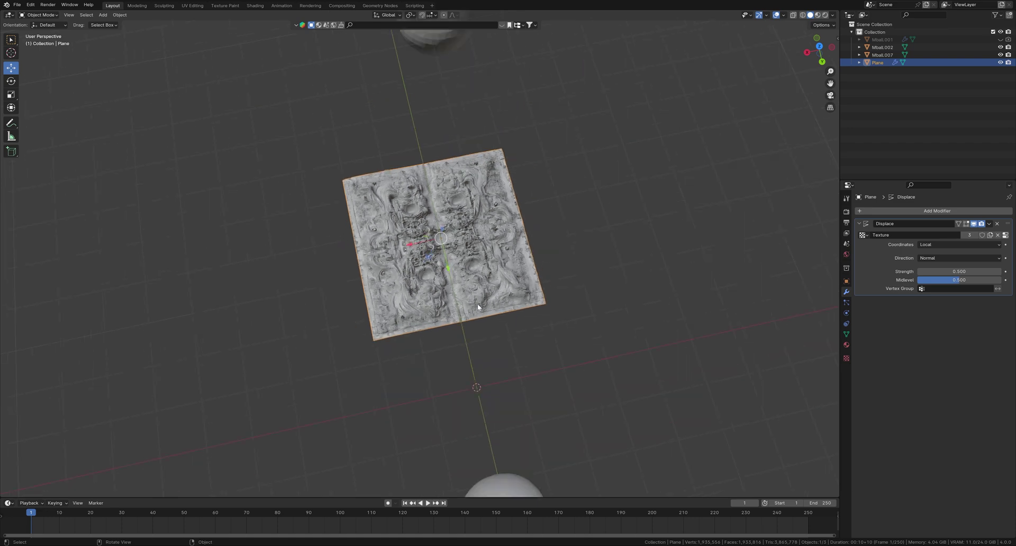
scroll(475, 305, "up", 4)
middle_click_drag(474, 305, 481, 291)
- Apply the Displace modifier to the plane and inspect the relief up close
left_click(989, 223)
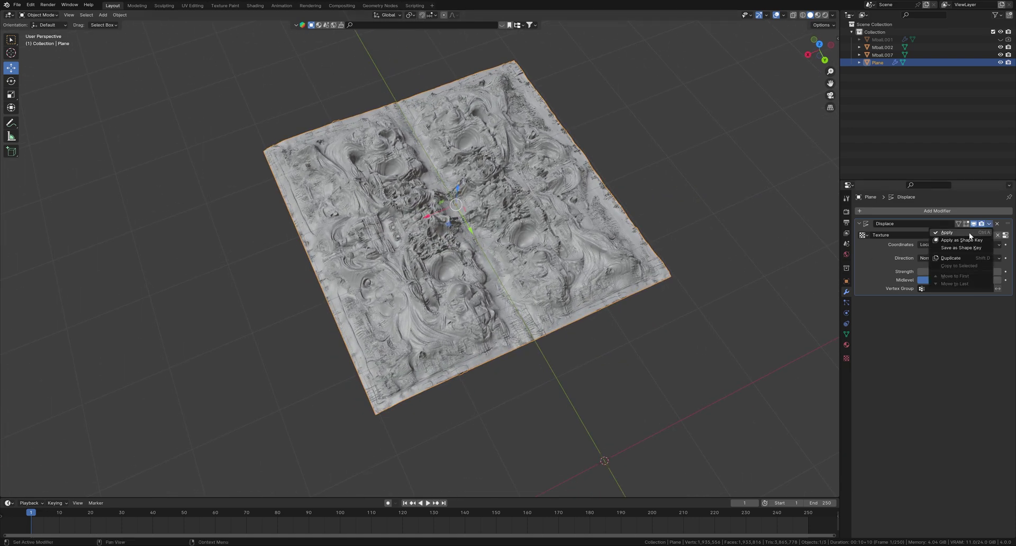
mouse_move(459, 237)
middle_mouse_down("shift")
mouse_move(458, 313)
mouse_move(459, 261)
mouse_move(466, 270)
middle_mouse_up("shift")
scroll(474, 277, "up", 3)
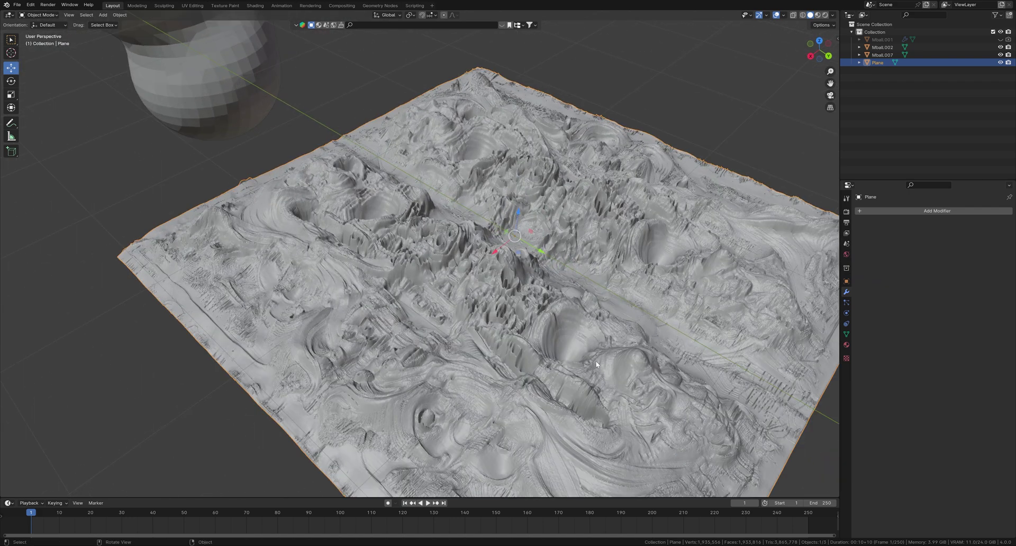
middle_click_drag(596, 361, 446, 298)
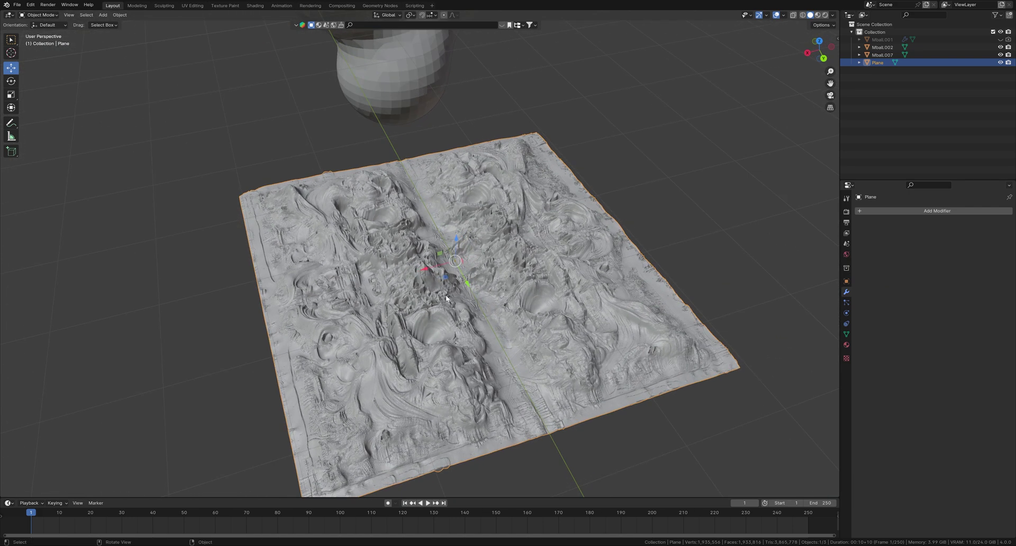
- Set the relief plane's X rotation to 90° so that it stands upright
left_click(846, 281)
left_click(971, 264)
type("90")
key("Return")
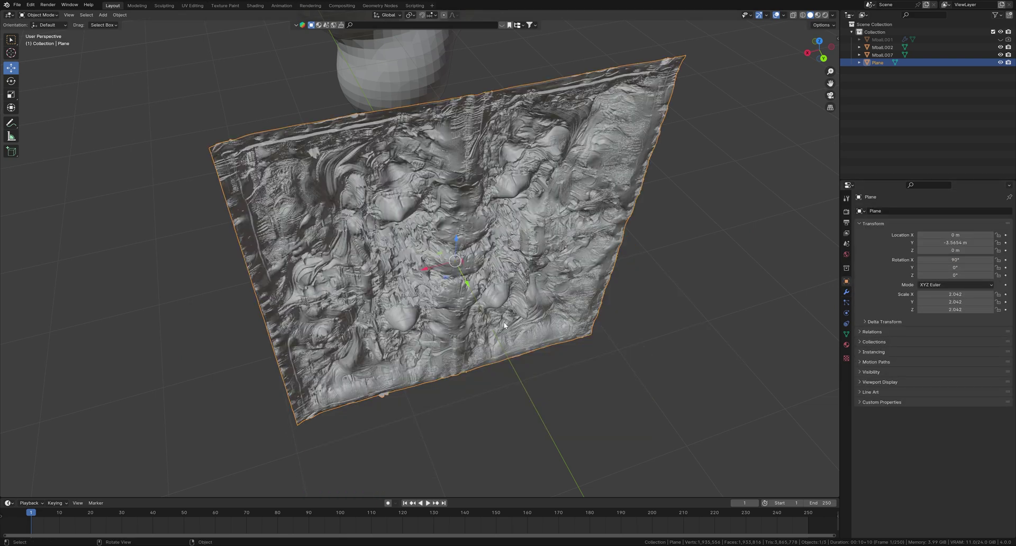
middle_click_drag(534, 329, 600, 297)
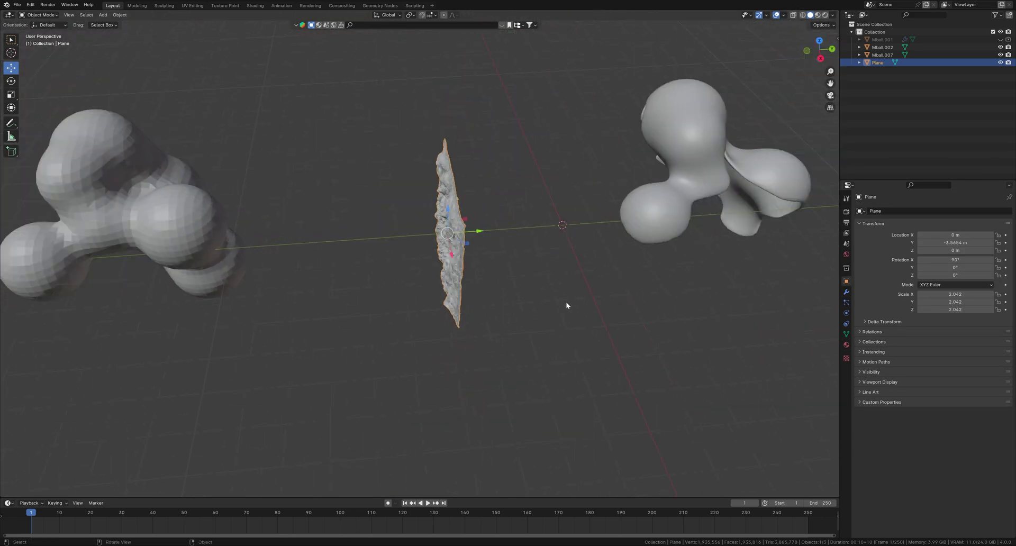
- Add a Bezier circle curve with a 1 m radius at the world origin
scroll(566, 306, "up", 3)
key("shift+a")
mouse_move(582, 285)
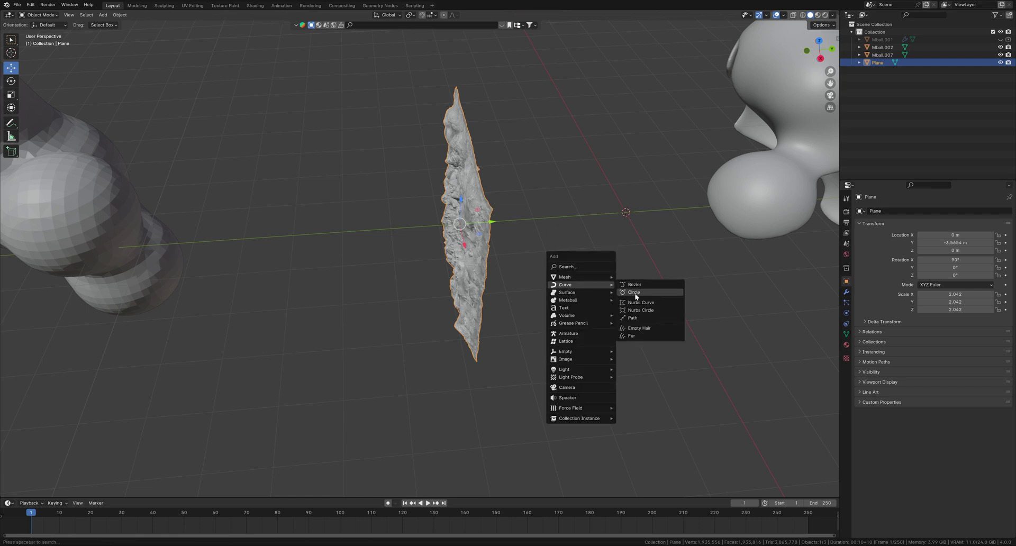
left_click(635, 294)
middle_click_drag(636, 283, 471, 308)
scroll(471, 308, "up", 5)
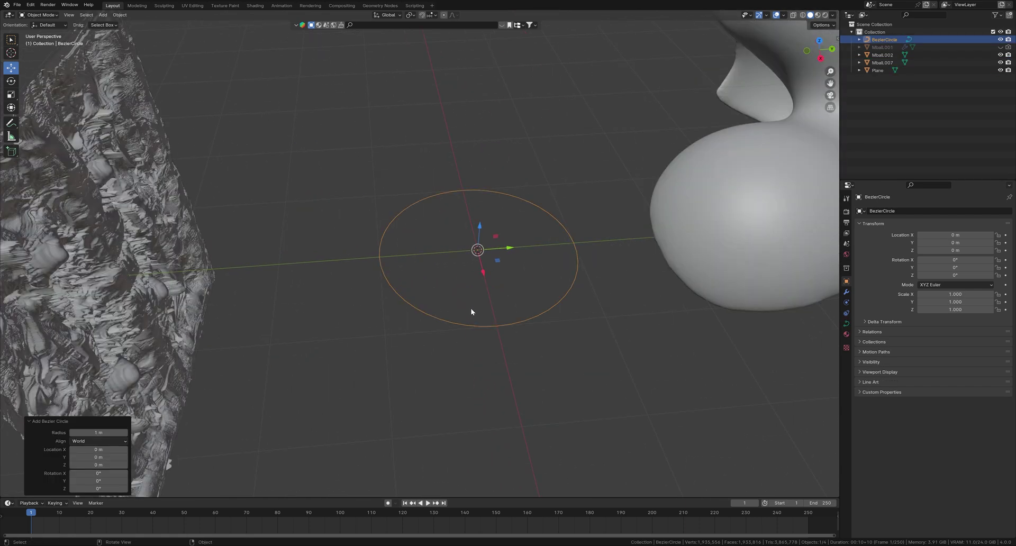
scroll(466, 329, "up", 4)
scroll(335, 380, "up", 3)
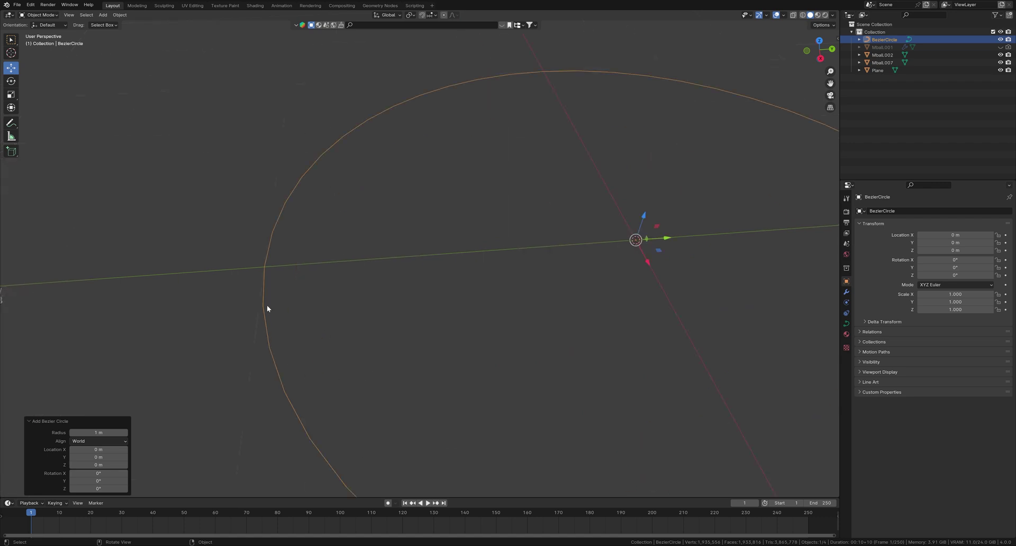
scroll(513, 289, "down", 4)
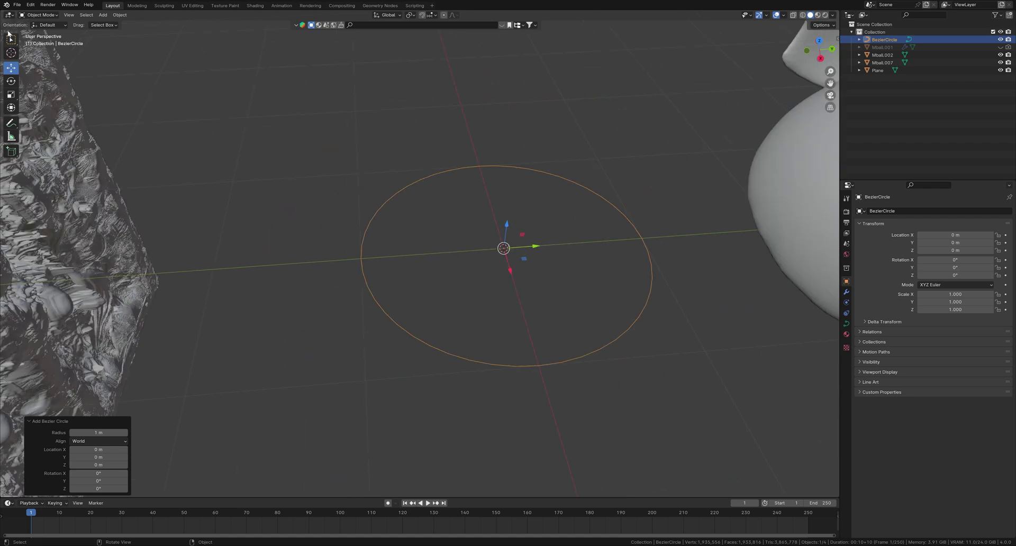
- Subdivide the Bezier circle four times in Edit Mode with one cut each
left_click(40, 14)
left_click(41, 31)
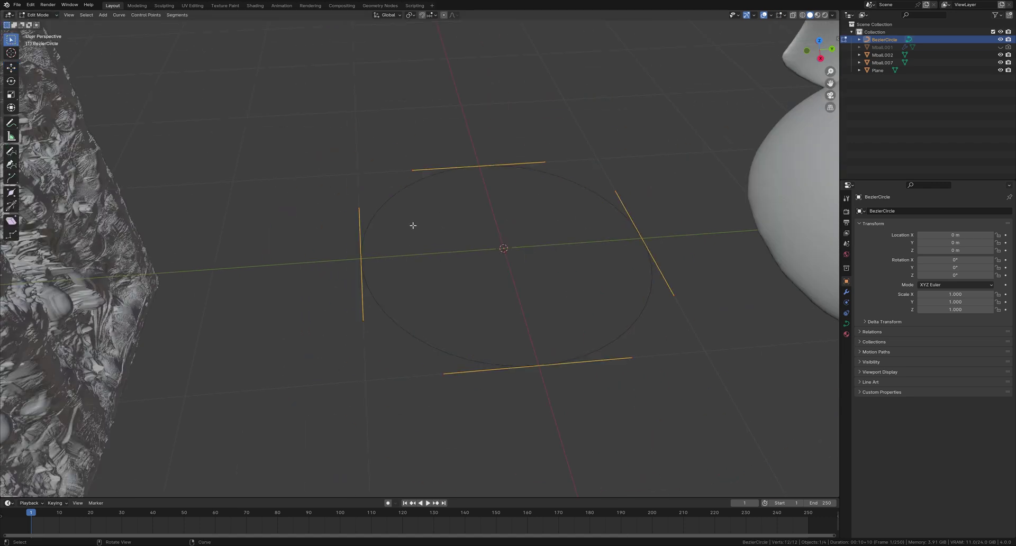
left_click(83, 14)
right_click(450, 211)
left_click(450, 211)
right_click(450, 210)
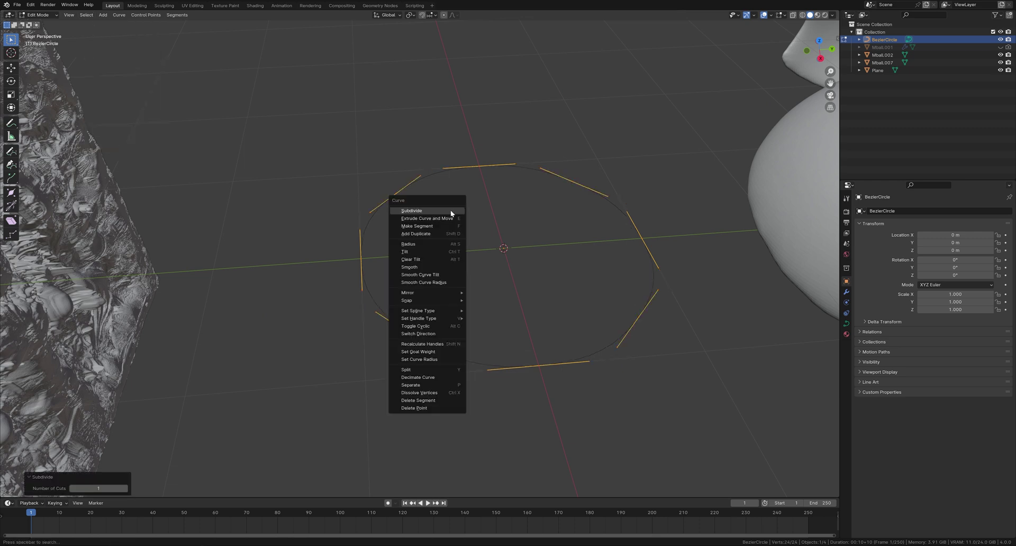
left_click(450, 210)
right_click(450, 211)
left_click(450, 210)
right_click(450, 211)
left_click(450, 211)
right_click(450, 210)
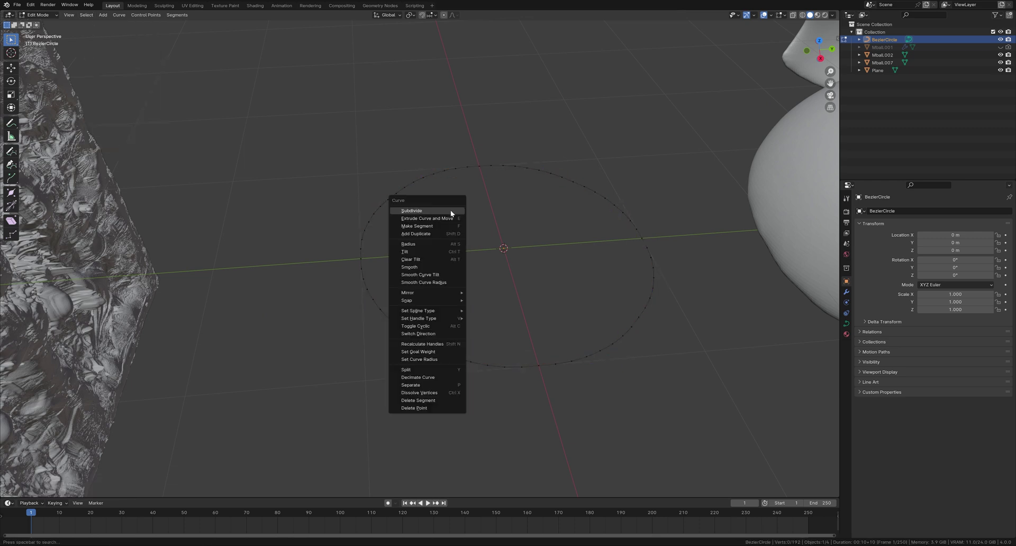
- Select all of the circle's control points, subdivide them once more and return to Object Mode
left_click(87, 15)
left_click(91, 25)
right_click(480, 190)
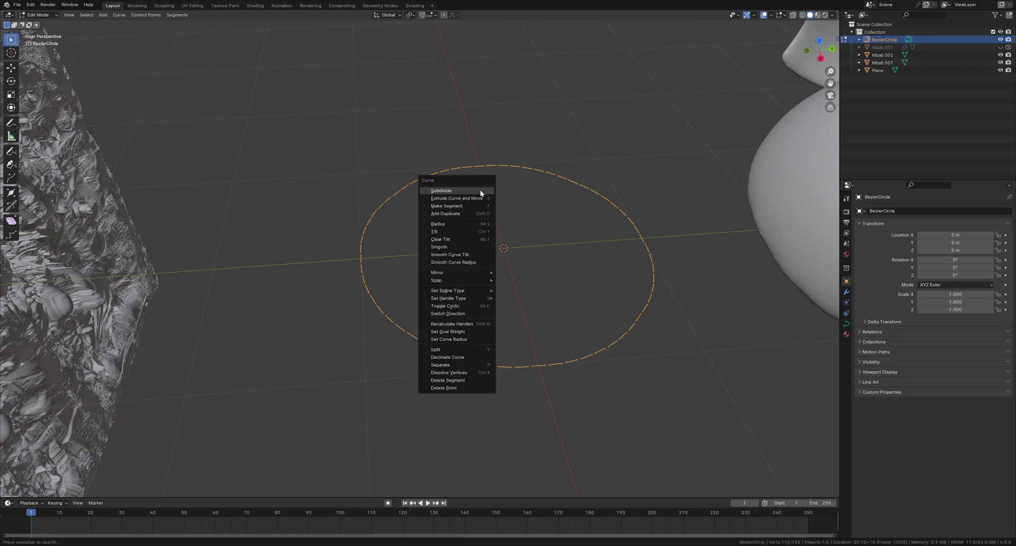
left_click(481, 189)
middle_click_drag(488, 310, 497, 335)
left_click(38, 15)
left_click(43, 25)
scroll(326, 373, "down", 6)
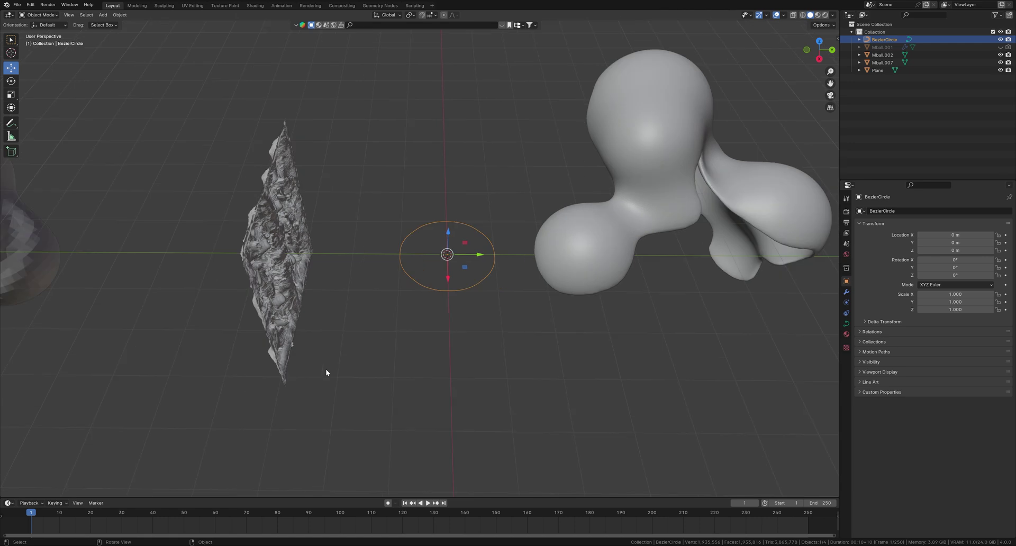
- Move the upright relief plane about 2 m along Y towards the Bezier circle
left_click(378, 327)
scroll(378, 327, "up", 3)
middle_click_drag(378, 327, 390, 306)
left_click(167, 281)
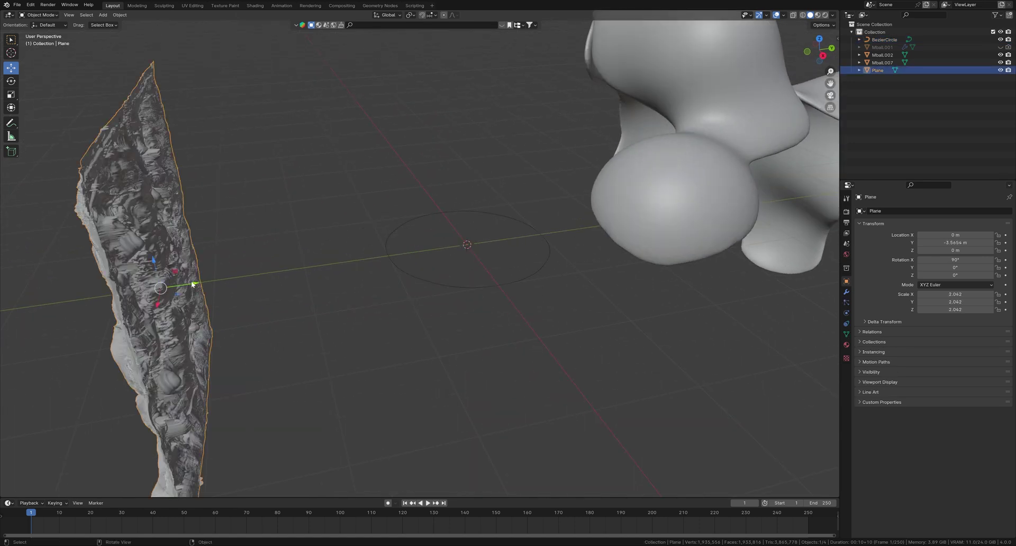
scroll(193, 285, "down", 3)
left_click_drag(296, 272, 413, 259)
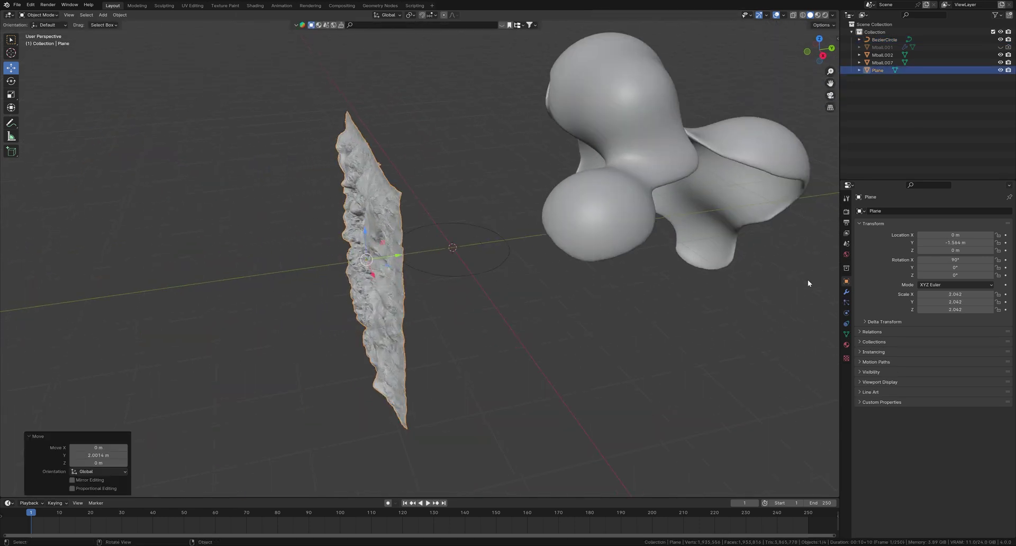
- Add a Curve modifier to the relief plane with BezierCircle as its curve object
left_click(847, 293)
left_click(886, 211)
mouse_move(886, 212)
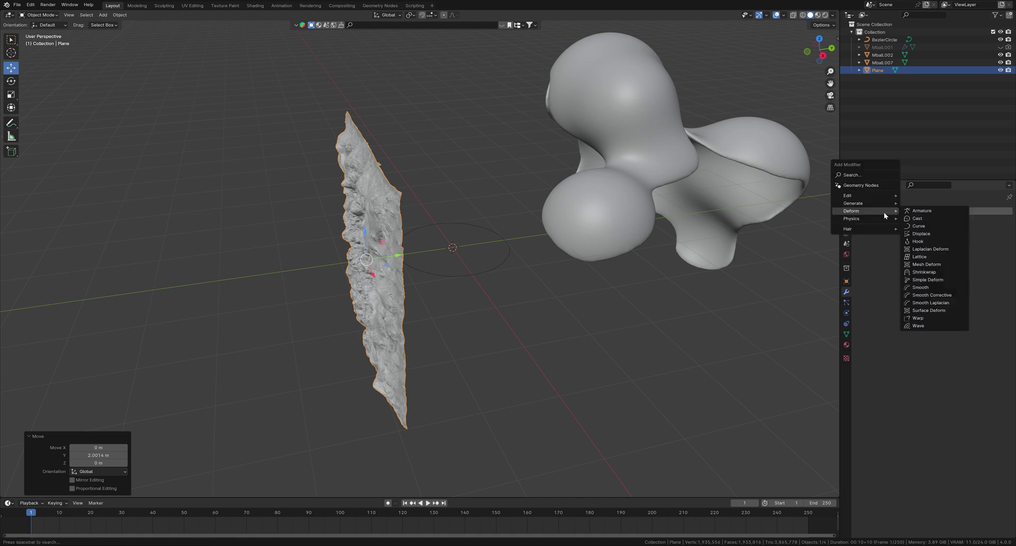
left_click(919, 226)
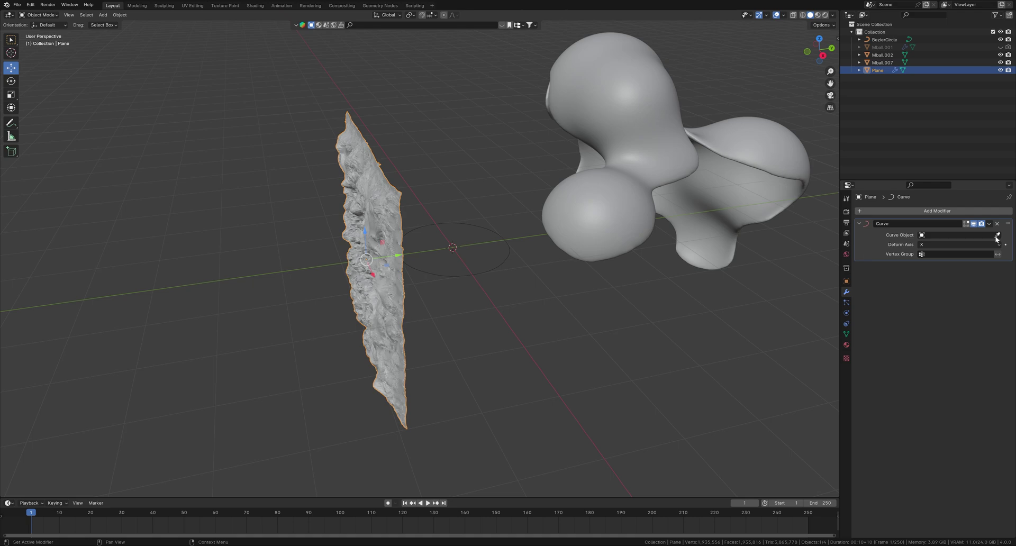
left_click(470, 277)
middle_click_drag(337, 315, 451, 318)
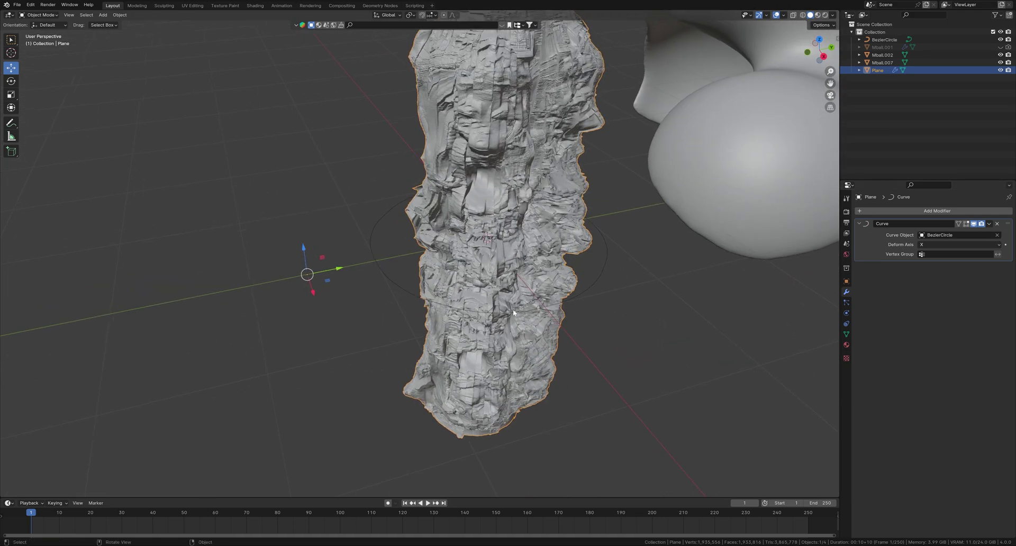
- Try scaling the curve-deformed relief plane down uniformly, and undo the scaling
key("s")
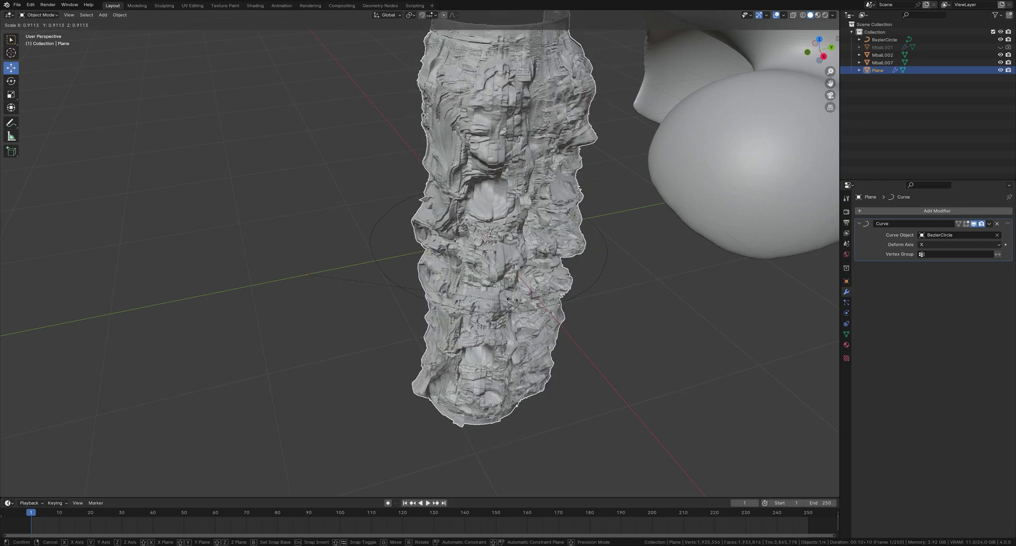
left_click(449, 287)
middle_click_drag(449, 287, 527, 330)
key("ctrl+z")
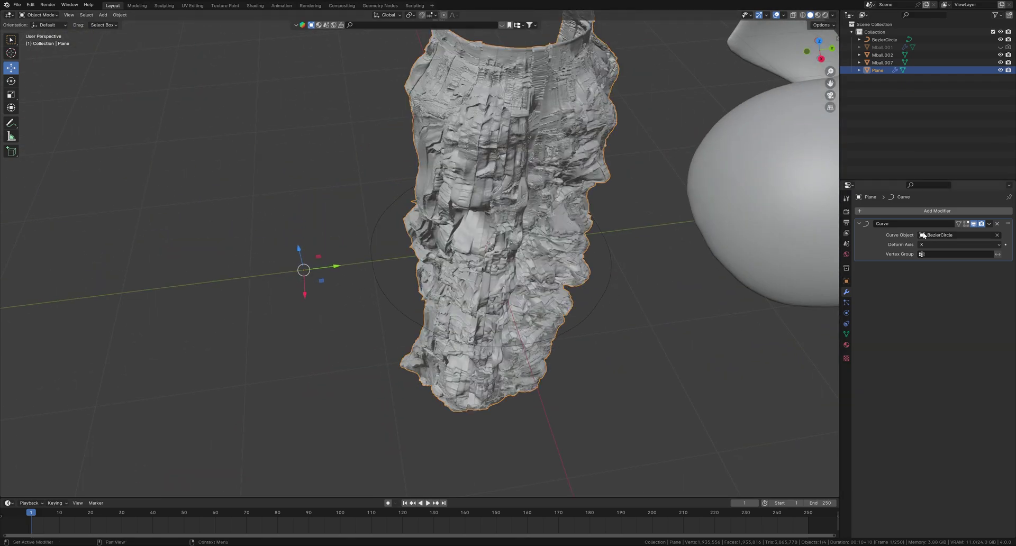
- Try Y as the Curve modifier's deform axis on the relief plane, and set it back to X
left_click(985, 244)
left_click(935, 262)
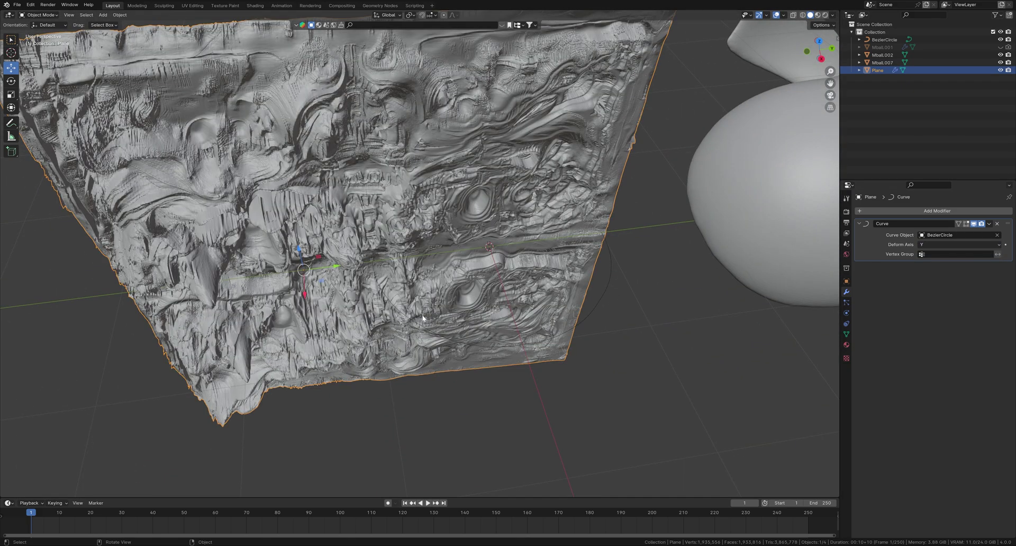
middle_click_drag(534, 296, 472, 296)
left_click(954, 245)
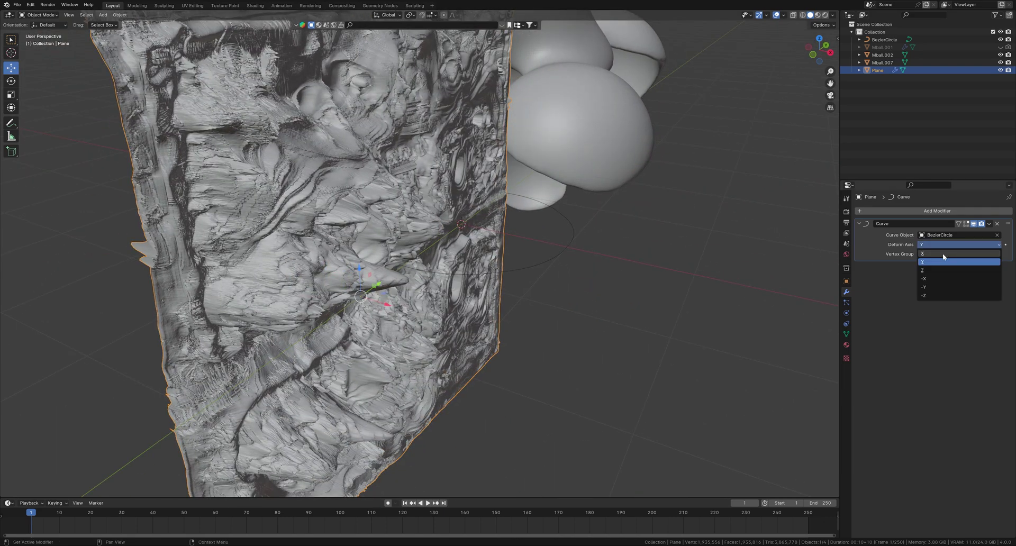
left_click(942, 253)
- Scale the Bezier circle uniformly by about 0.553 to adjust how the relief plane wraps around it
middle_click_drag(588, 279, 523, 279)
left_click(523, 279)
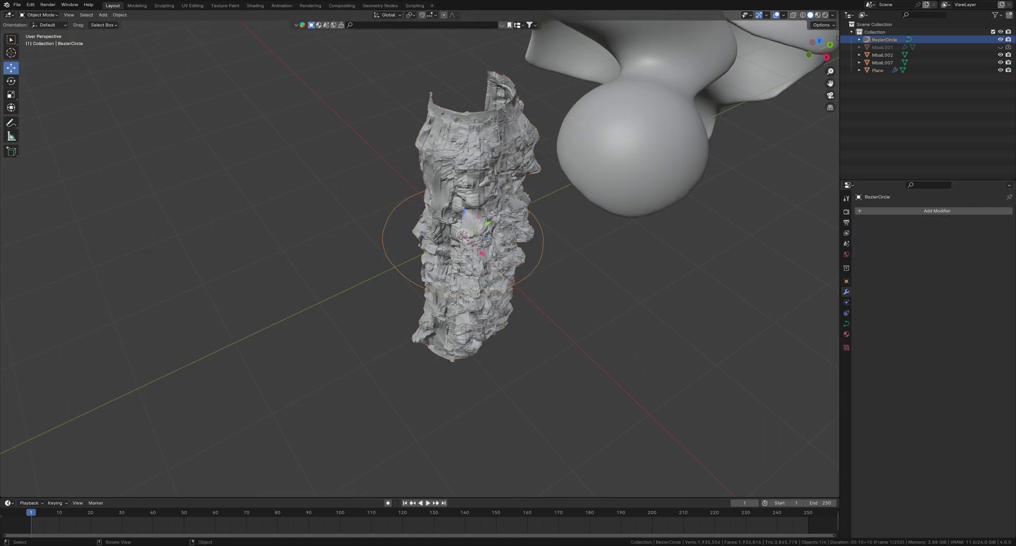
key("s")
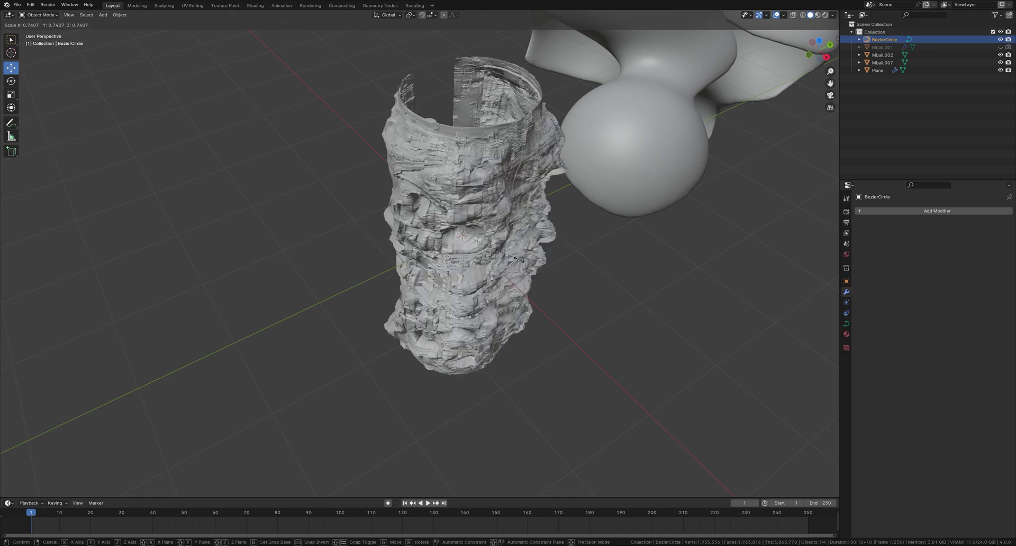
left_click(508, 256)
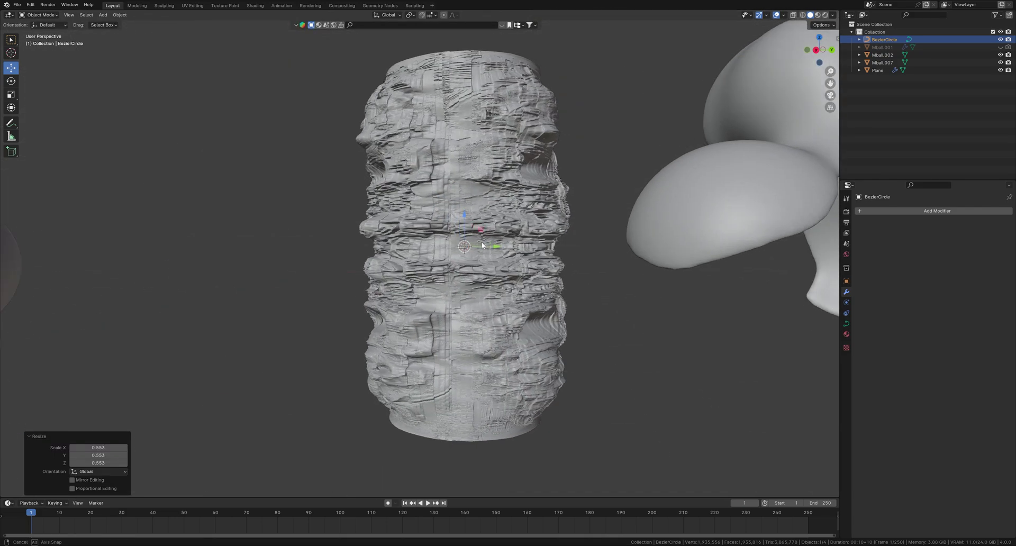
middle_click_drag(482, 245, 504, 328)
- Scale the wrapped relief plane down uniformly by about 0.824 and inspect the seam and sides of the cylinder
left_click(545, 248)
key("s")
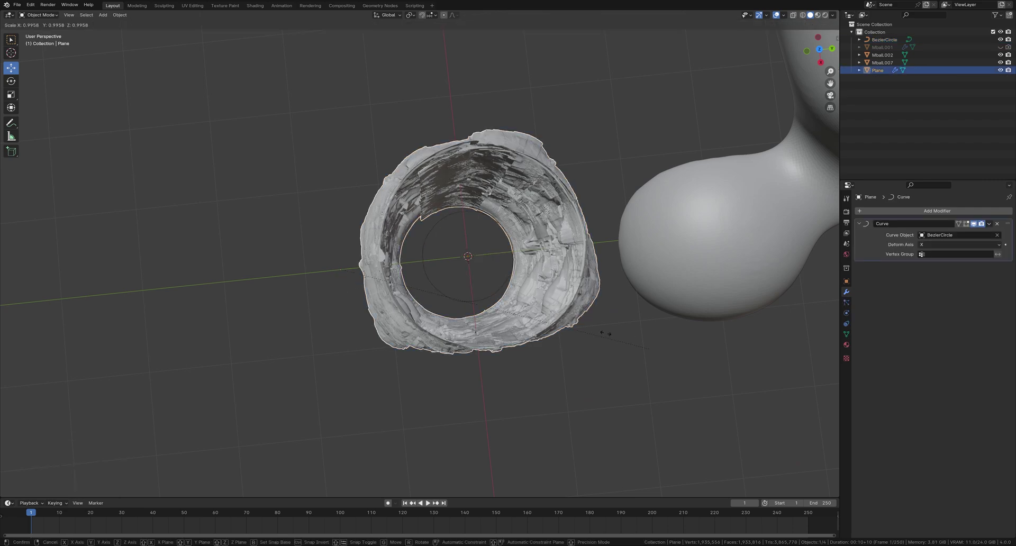
left_click(406, 369)
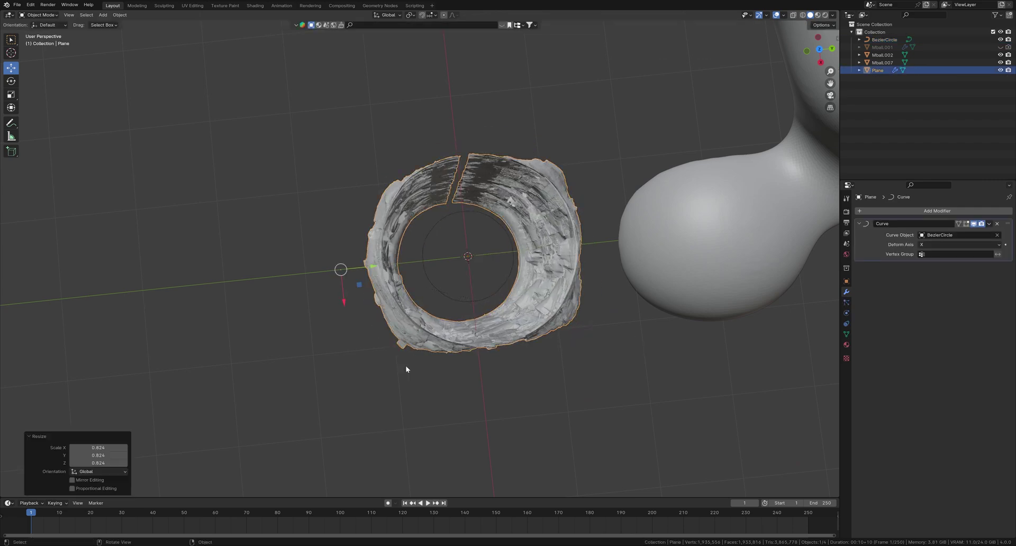
middle_click_drag(406, 365, 416, 321)
scroll(415, 321, "up", 1)
middle_click_drag(541, 291, 541, 371)
scroll(541, 370, "down", 5)
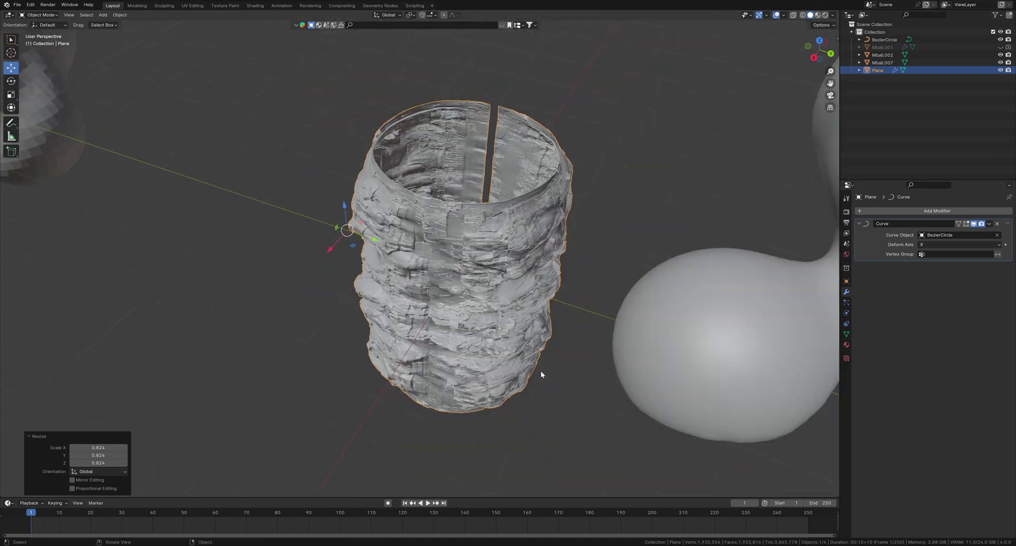
middle_click_drag(416, 382, 470, 334)
scroll(470, 335, "up", 3)
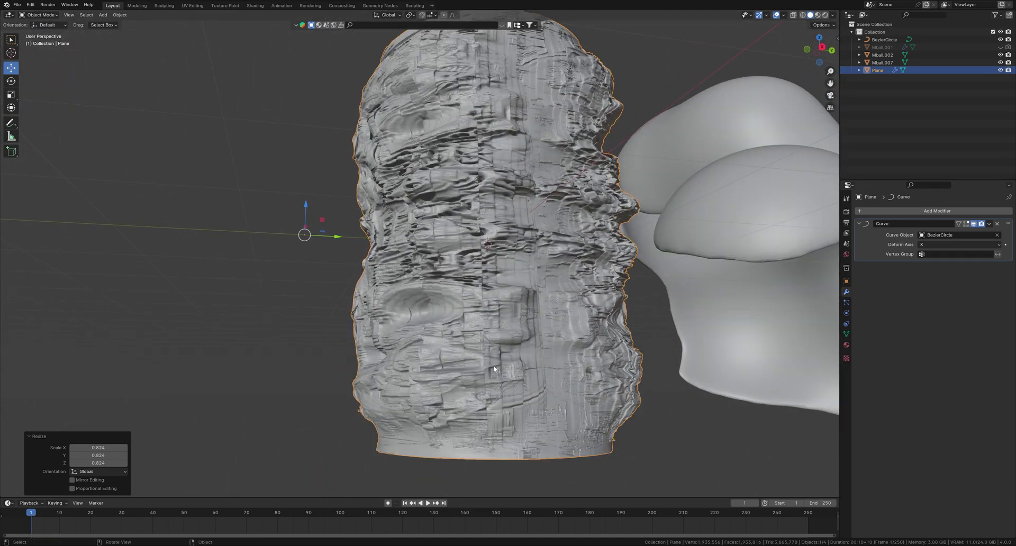
- Remove the Curve modifier from the relief plane and hide the plane in both the viewport and renders
left_click(997, 224)
middle_click_drag(402, 328, 480, 248)
left_click(492, 252)
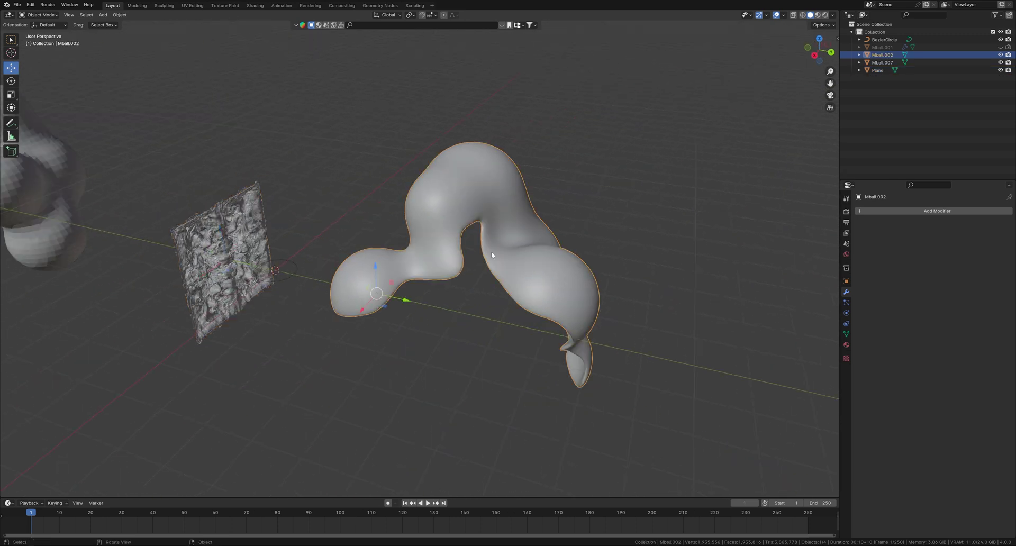
key("ctrl+z")
left_click(1000, 70)
left_click(1008, 71)
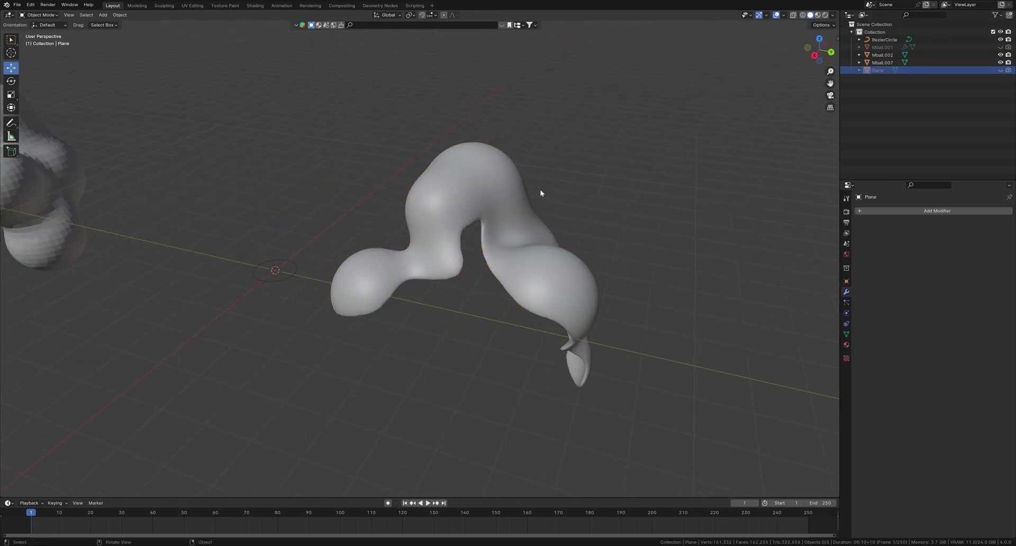
- Add a Displace modifier to the arched metaball mesh Mball.002, using the existing image texture named Texture
scroll(540, 189, "up", 3)
left_click(526, 207)
middle_click_drag(526, 206, 613, 242)
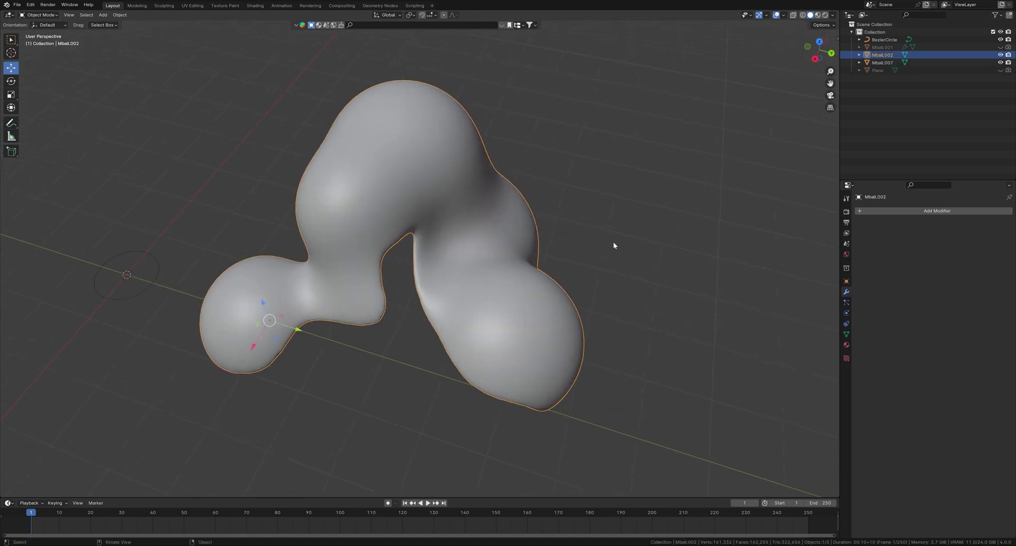
left_click(897, 210)
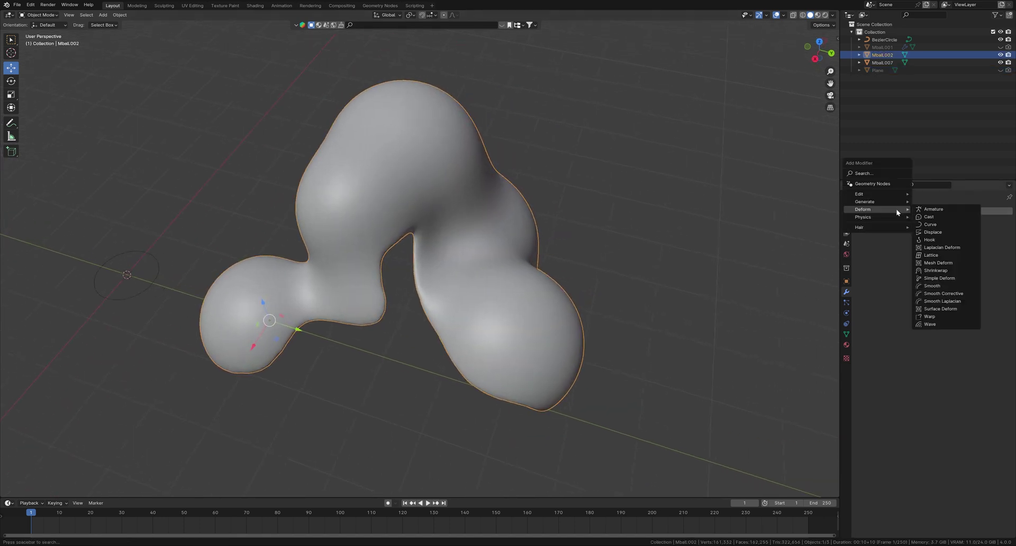
left_click(932, 232)
left_click(864, 237)
left_click(868, 246)
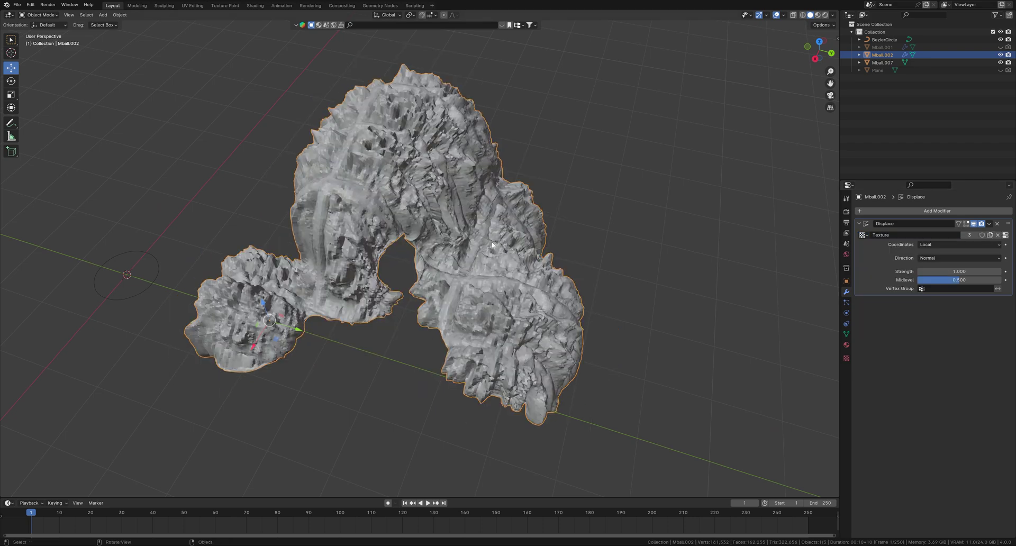
middle_click_drag(476, 272, 535, 279)
middle_click_drag(737, 261, 657, 233)
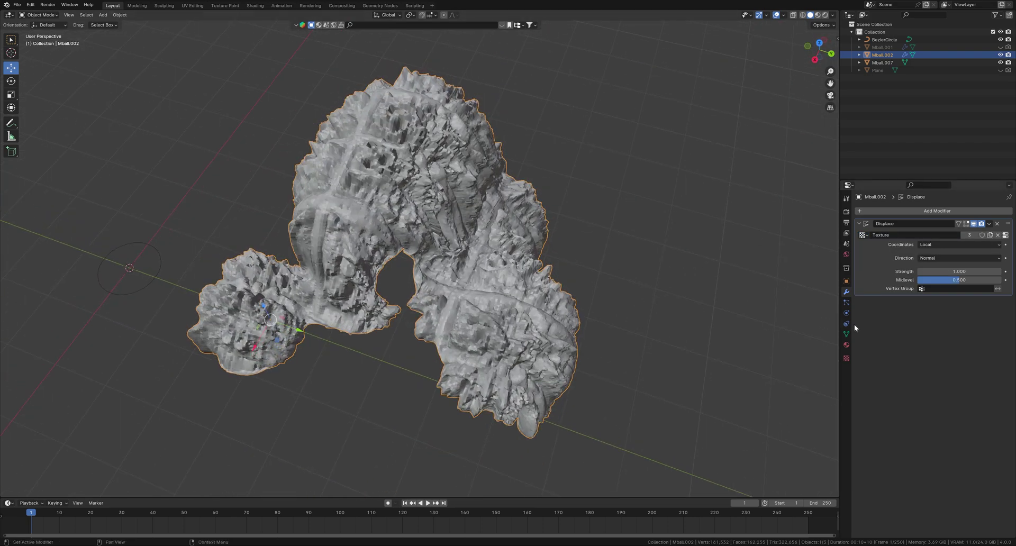
- Replace the displacement texture's image with Fdm_Clay_Large_INST_height.TGA from the squidly folder on the Desktop
left_click(846, 360)
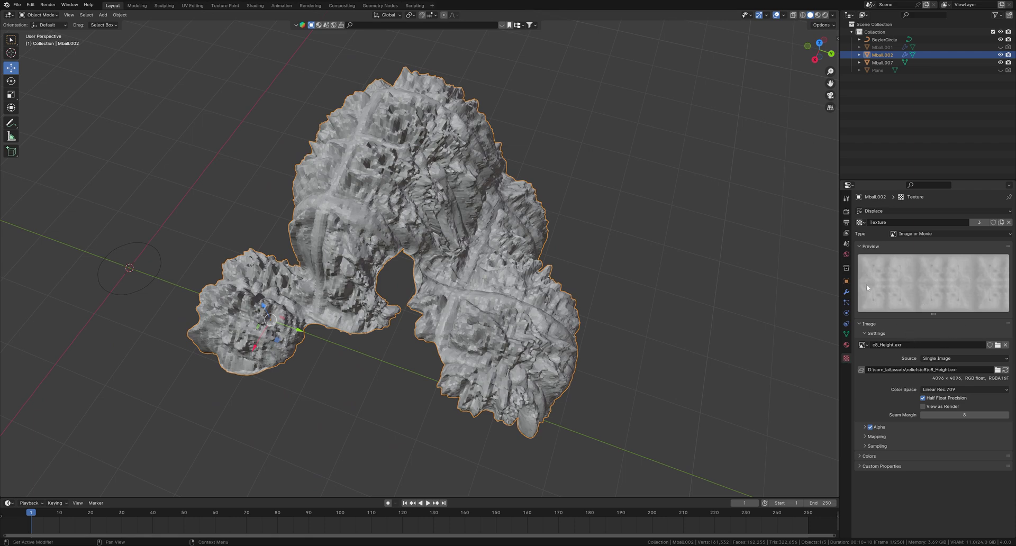
left_click(998, 345)
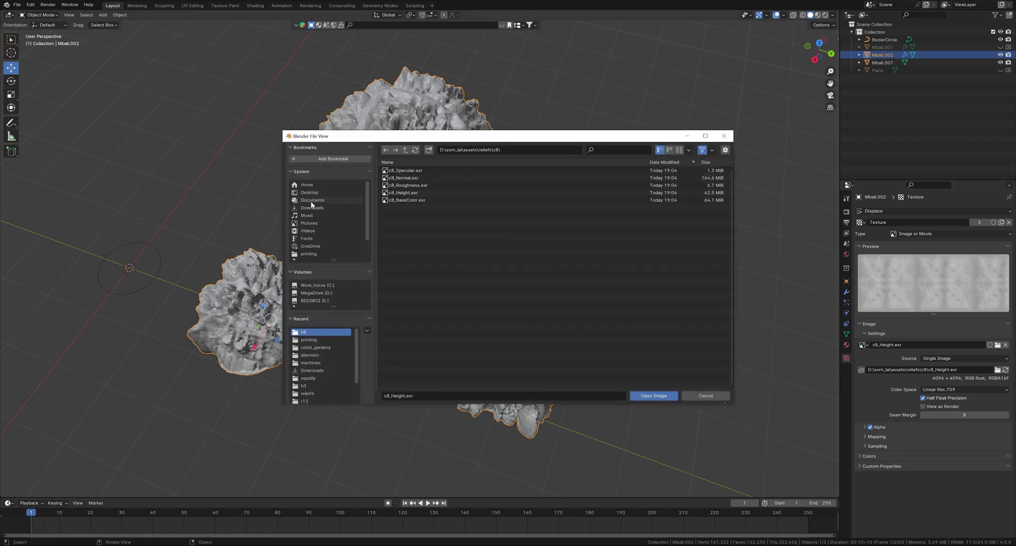
left_click(312, 193)
double_click(402, 178)
scroll(455, 288, "down", 5)
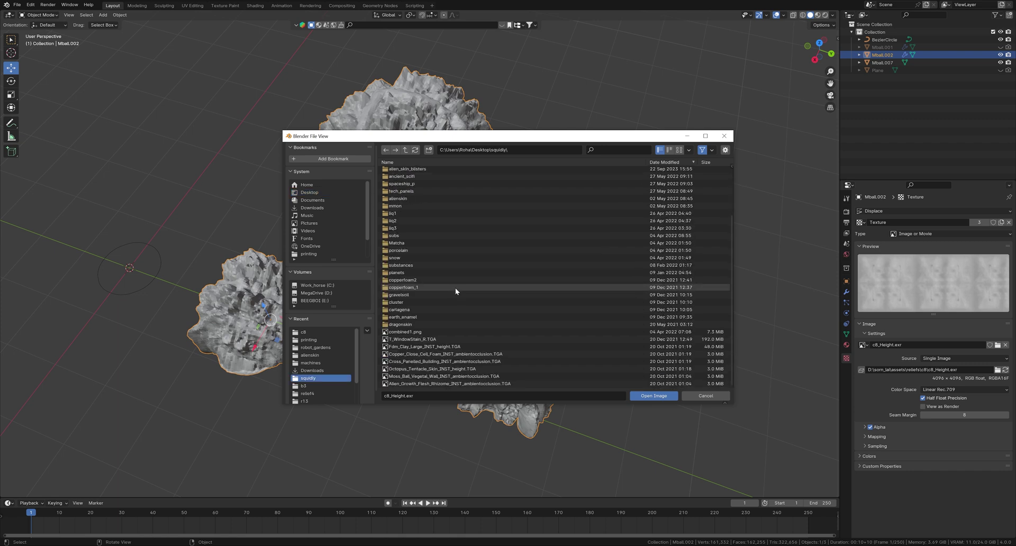
left_click(417, 347)
left_click(635, 394)
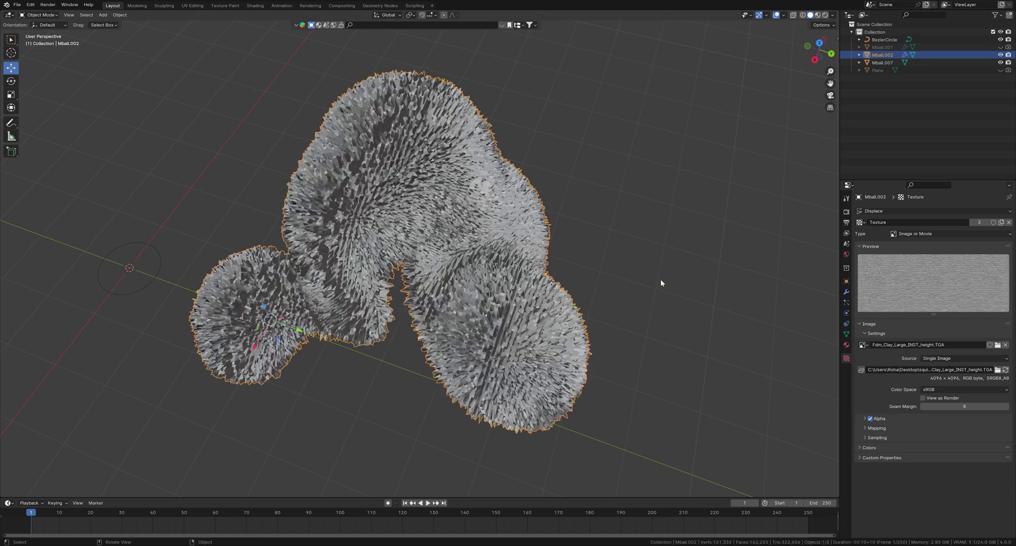
middle_click_drag(661, 281, 841, 293)
- Add a voxel Remesh modifier to Mball.002, place it before Displace and set its voxel size to 0.01 m
left_click(847, 292)
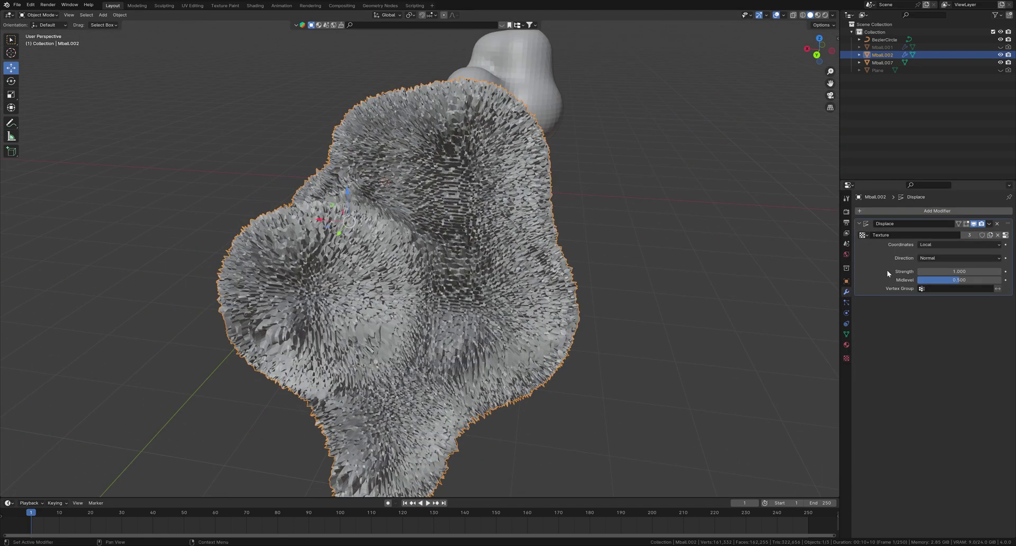
left_click(917, 211)
mouse_move(918, 214)
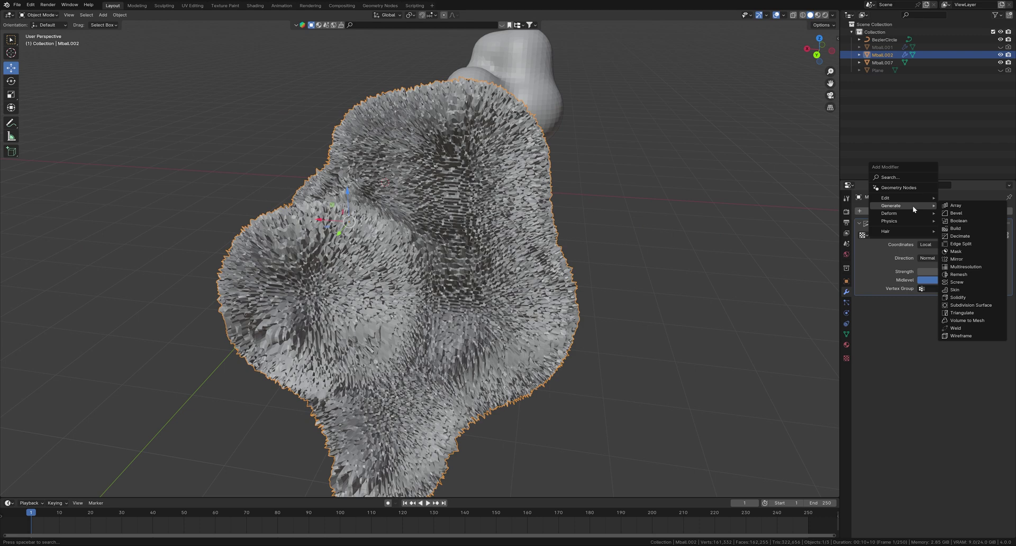
left_click(966, 274)
left_click_drag(1009, 301, 1008, 224)
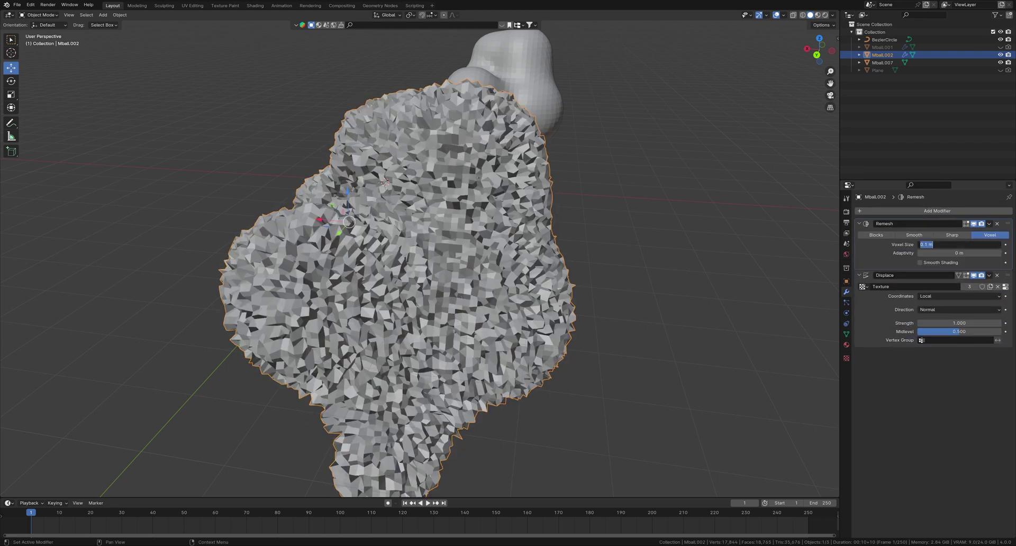
key("Return")
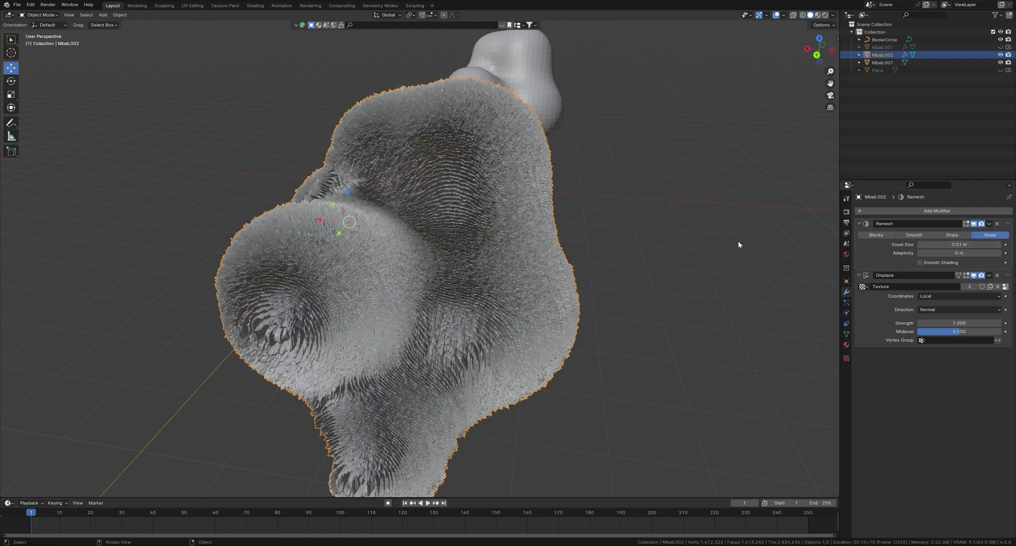
middle_click_drag(738, 240, 581, 275)
- Set the Displace modifier's strength on Mball.002 to 0.6
left_click(935, 323)
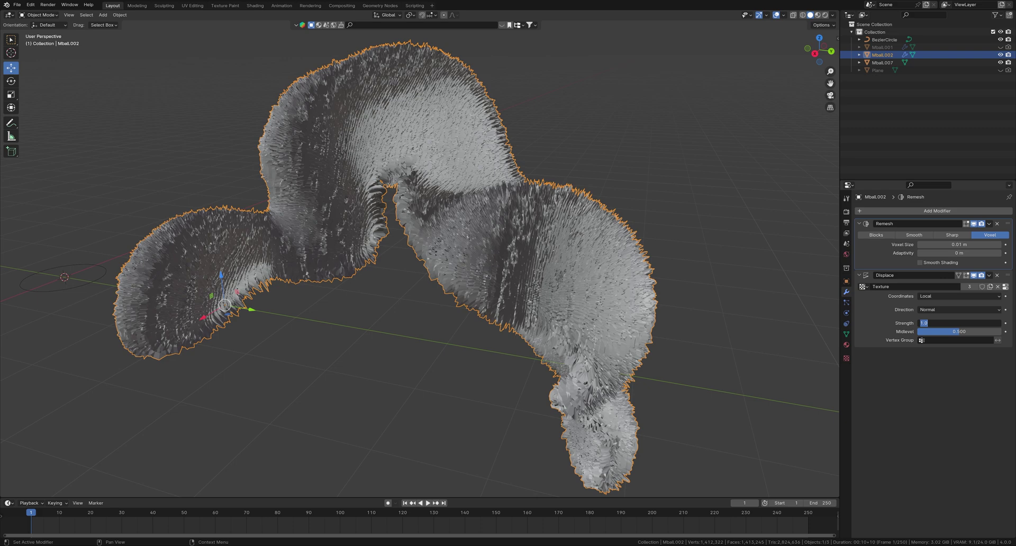
key("Return")
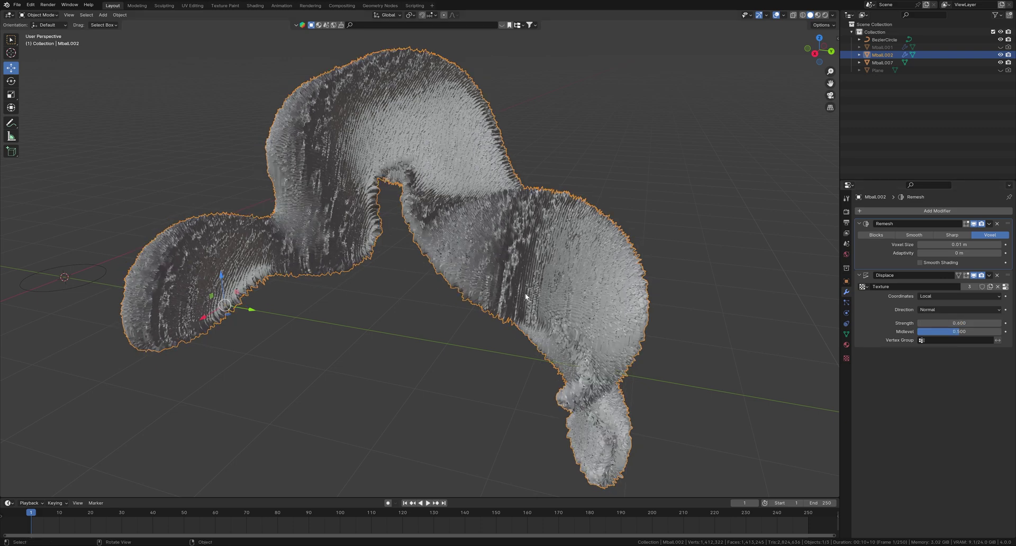
middle_click_drag(652, 347, 665, 367)
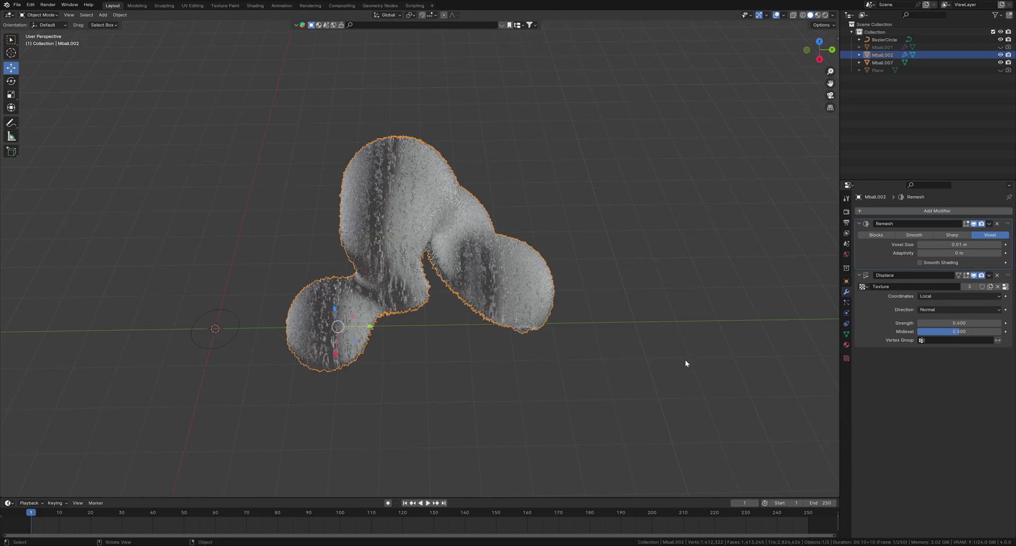
- Scale the displaced Mball.002 mesh down uniformly to less than half its size and apply the scale
key("s")
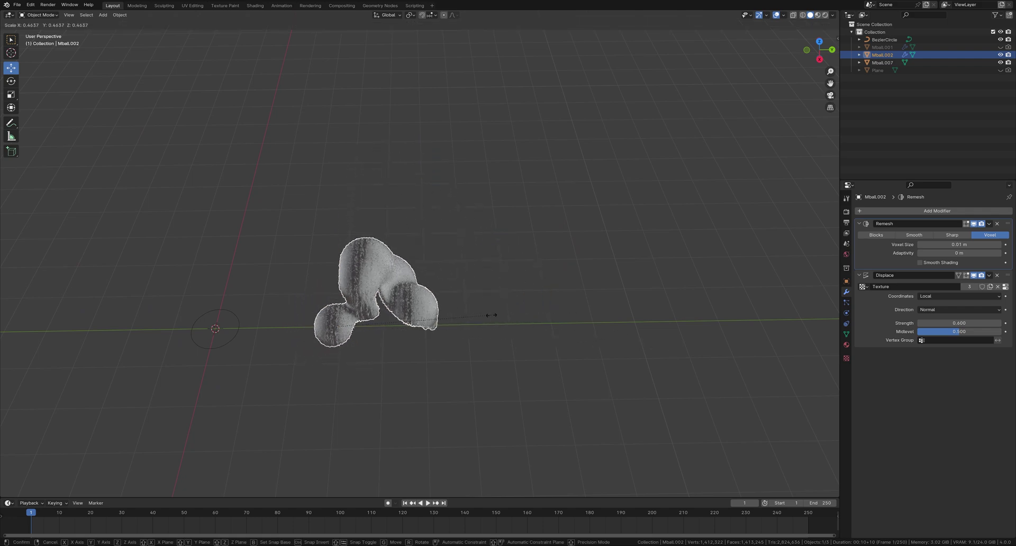
left_click(491, 315)
key("ctrl+a")
left_click(449, 323)
scroll(449, 323, "up", 5)
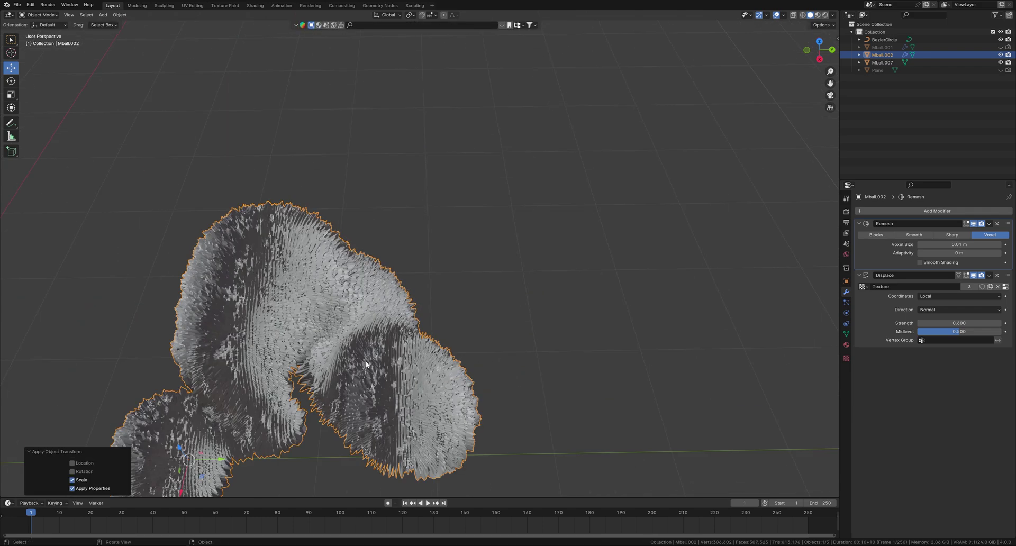
- Scale Mball.002 down uniformly a second time and apply the scale again to enlarge the relief pattern
middle_click_drag(366, 361, 510, 279)
key("s")
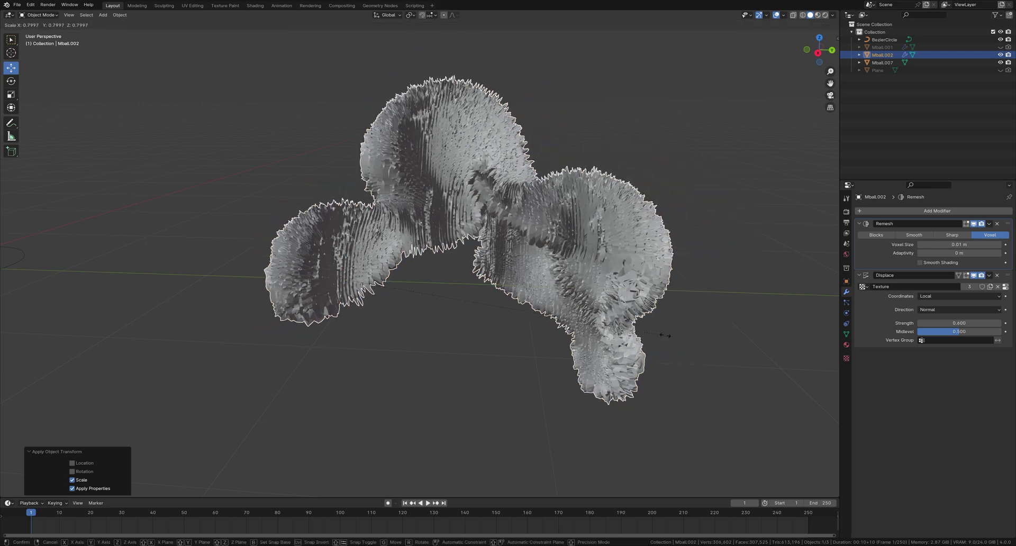
left_click(503, 296)
key("ctrl+a")
left_click(503, 296)
scroll(495, 298, "up", 3)
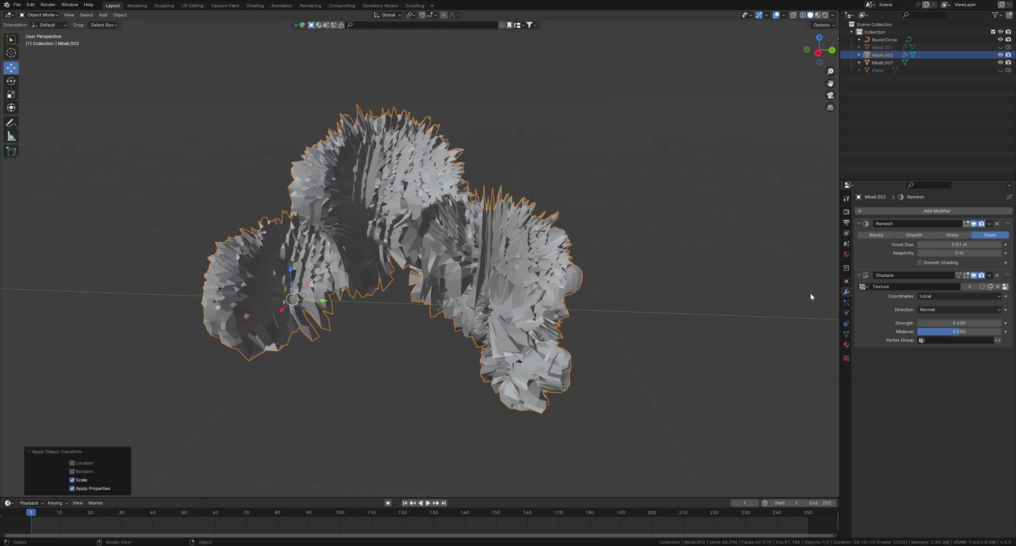
- Set the Remesh modifier's voxel size on Mball.002 to 0.001 m
left_click(959, 244)
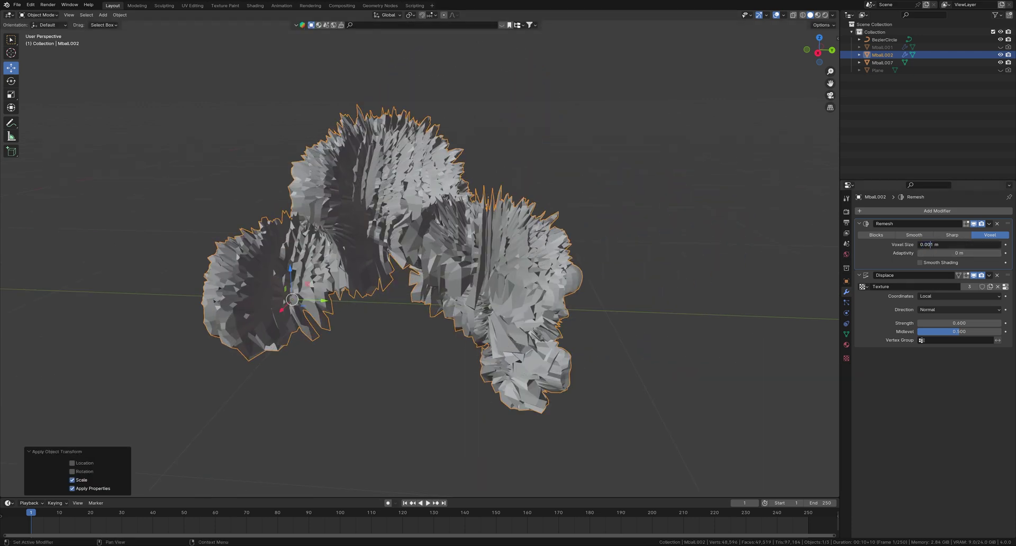
key("Return")
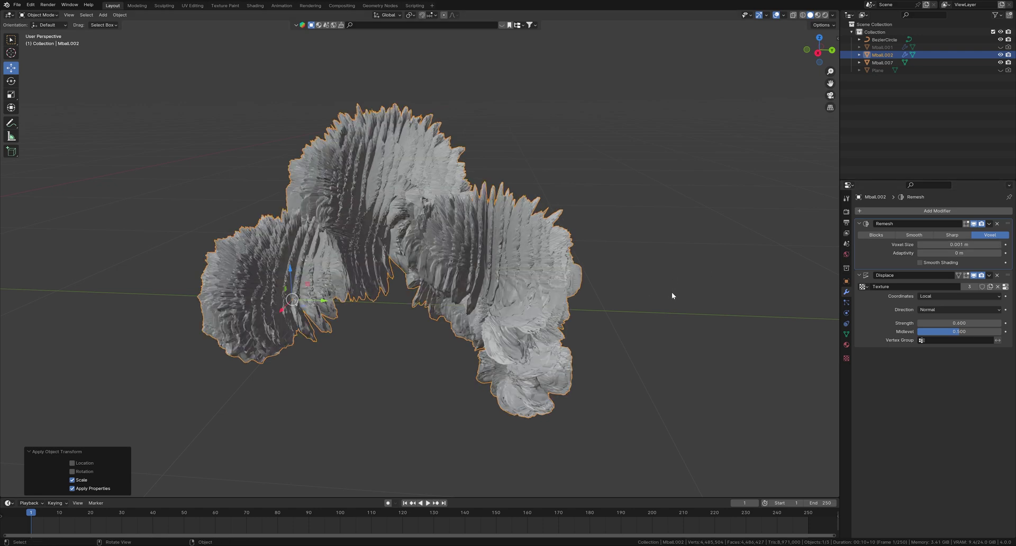
middle_click_drag(602, 335, 920, 360)
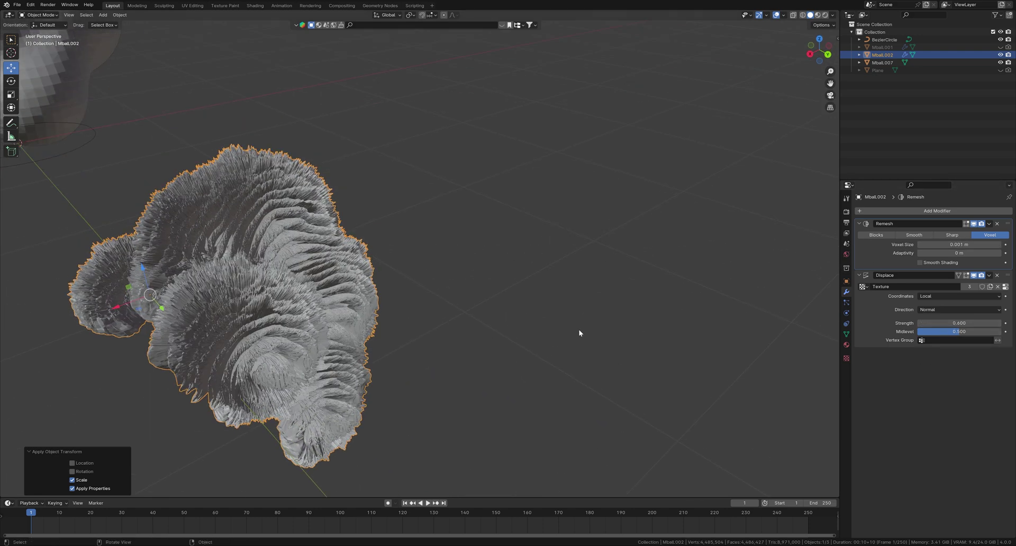
middle_click_drag(579, 329, 761, 310)
- Set the Displace modifier's strength on Mball.002 to 0.2 and inspect the ridged surface up close
left_click(959, 323)
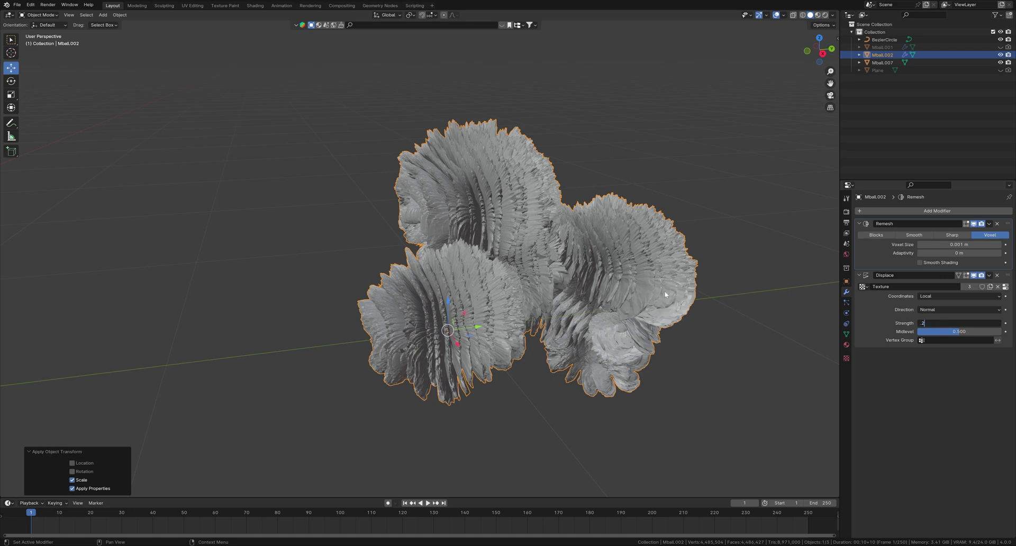
key("Return")
middle_click_drag(585, 312, 629, 315)
scroll(508, 328, "up", 5)
scroll(610, 286, "down", 5)
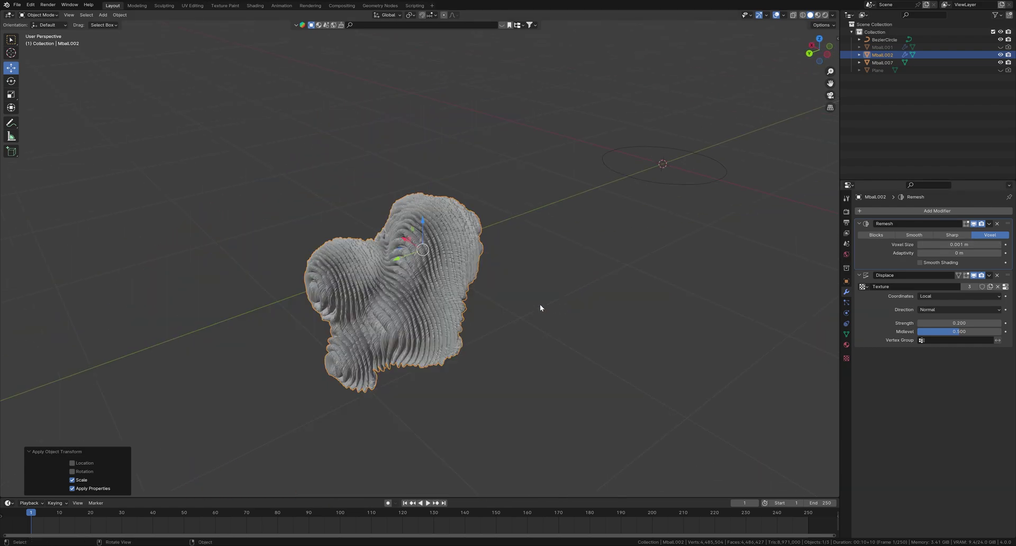
- Bake the Remesh and Displace modifiers on Mball.002 into real geometry with Visual Geometry to Mesh
scroll(547, 302, "up", 4)
middle_click_drag(540, 308, 443, 334)
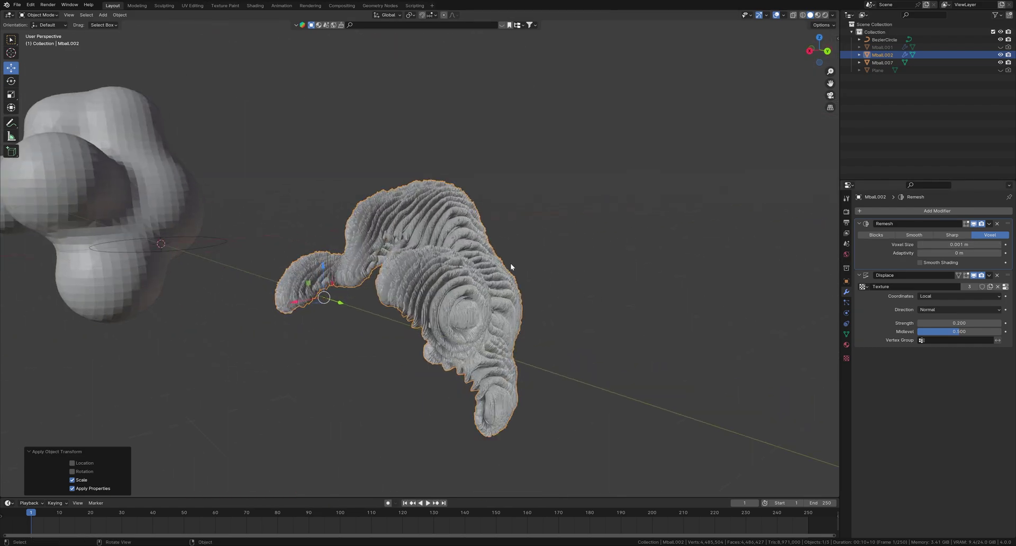
left_click(120, 15)
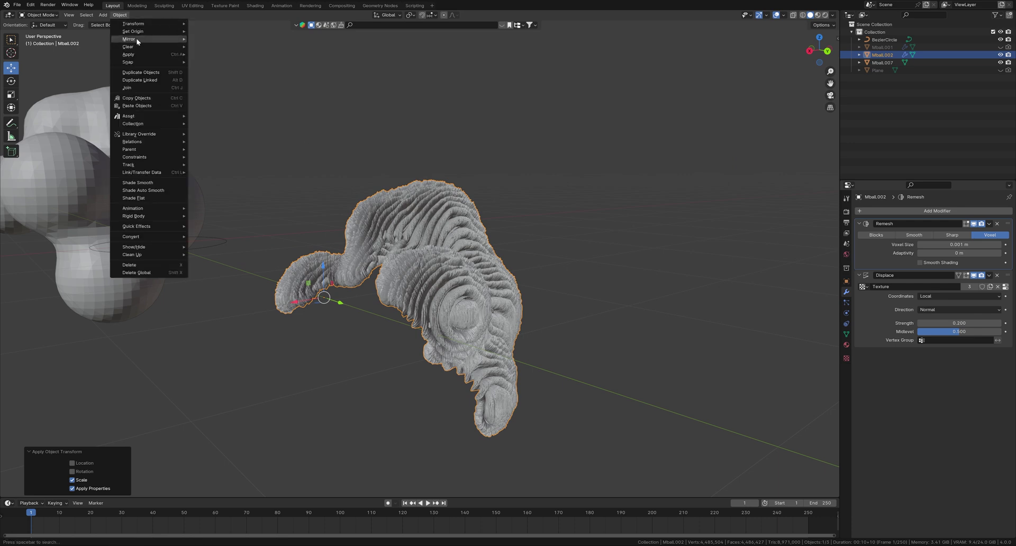
mouse_move(159, 54)
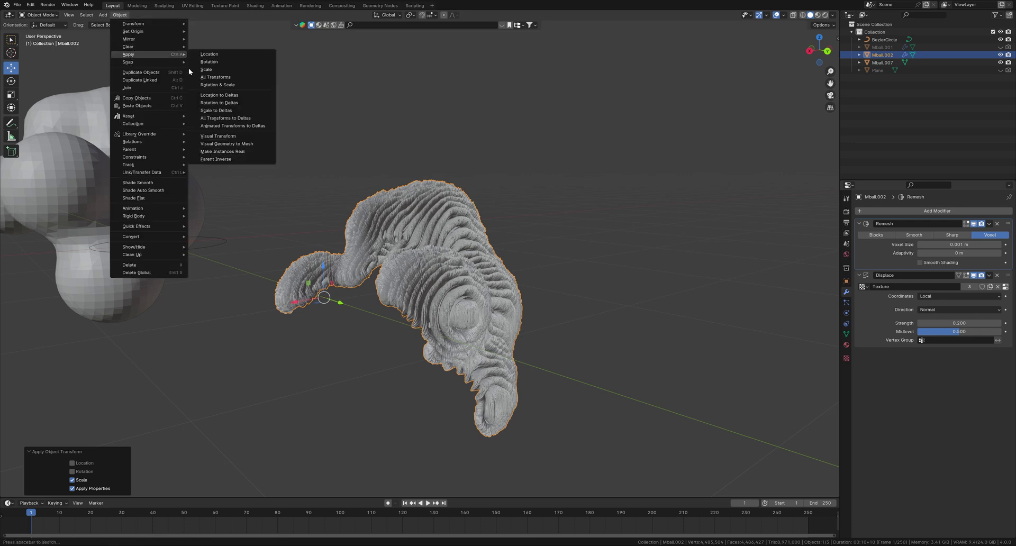
left_click(226, 144)
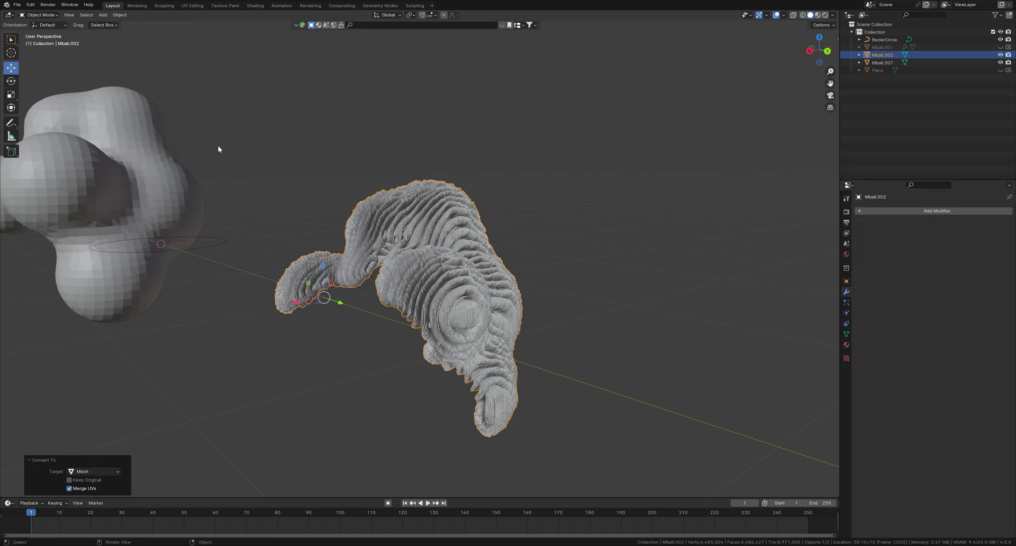
- In Sculpt Mode, smooth the whole Mball.002 surface with the Smooth mesh filter at strength 1.000 and inspect the softened ridges
middle_click_drag(406, 359, 483, 369)
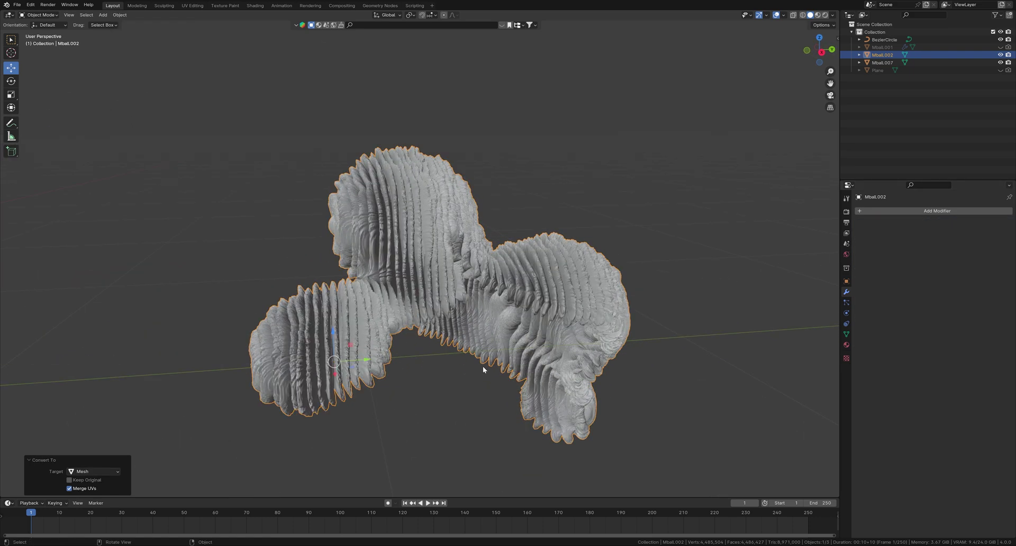
scroll(535, 387, "up", 3)
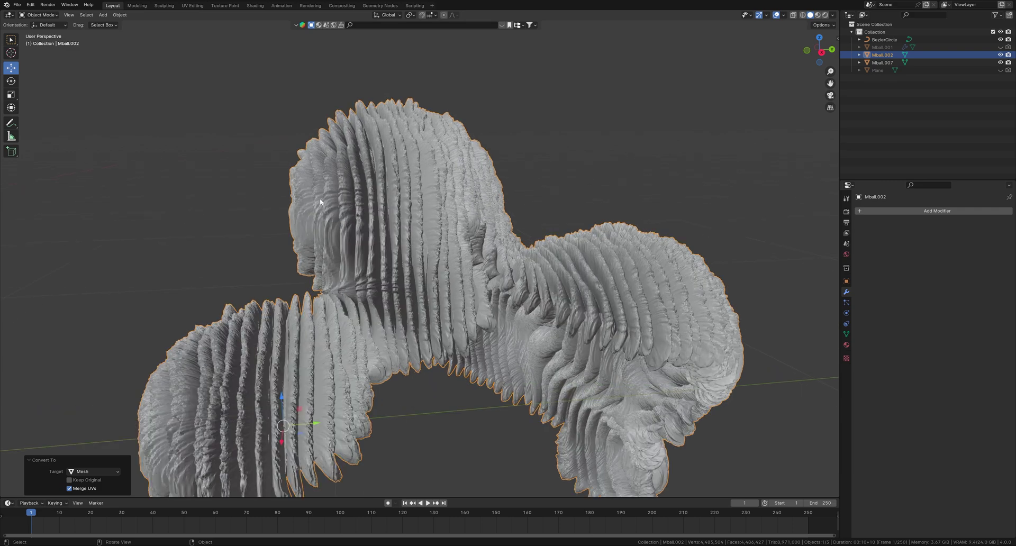
left_click(42, 15)
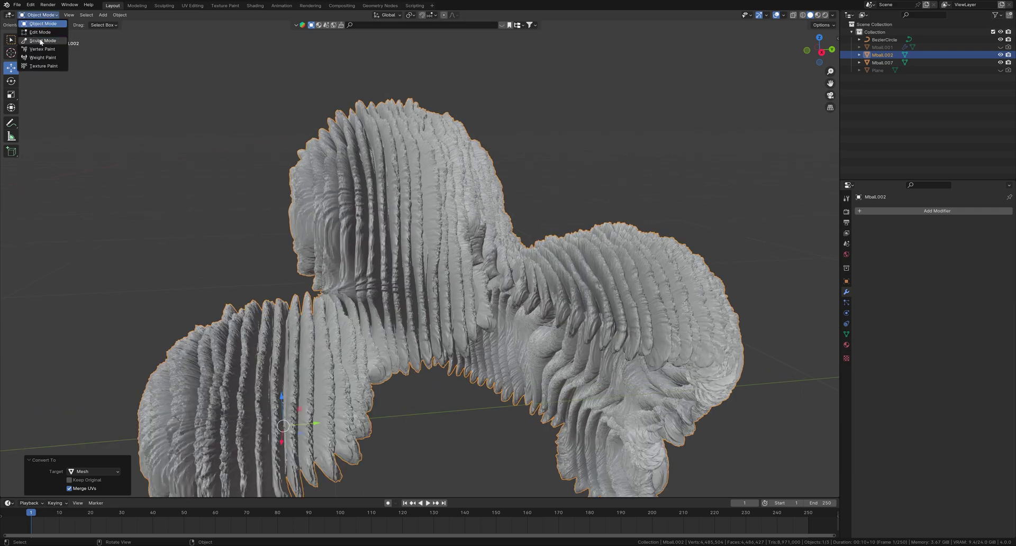
scroll(12, 370, "down", 4)
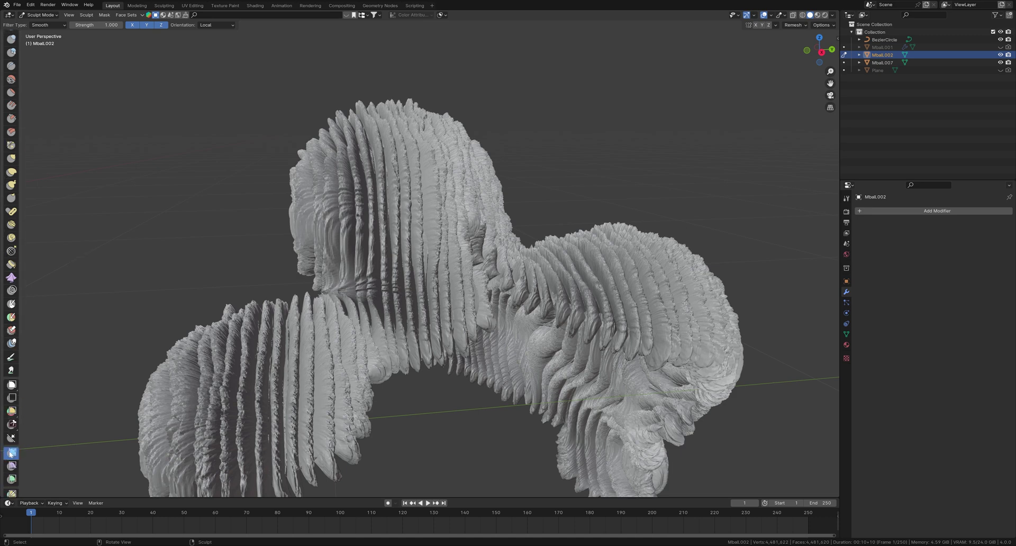
left_click_drag(425, 310, 639, 306)
middle_click_drag(639, 306, 420, 258)
scroll(420, 258, "up", 2)
left_click_drag(421, 257, 444, 250)
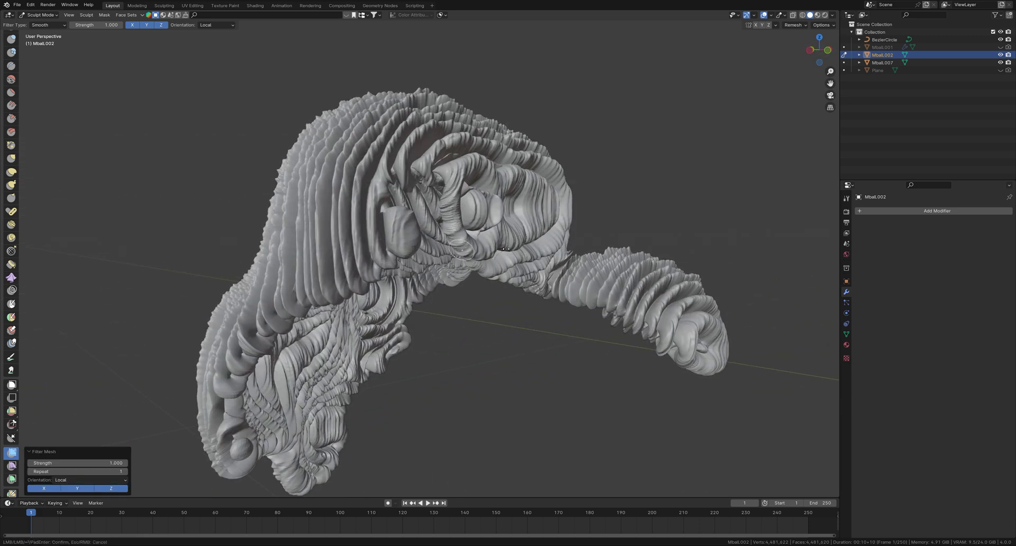
left_click_drag(602, 248, 602, 247)
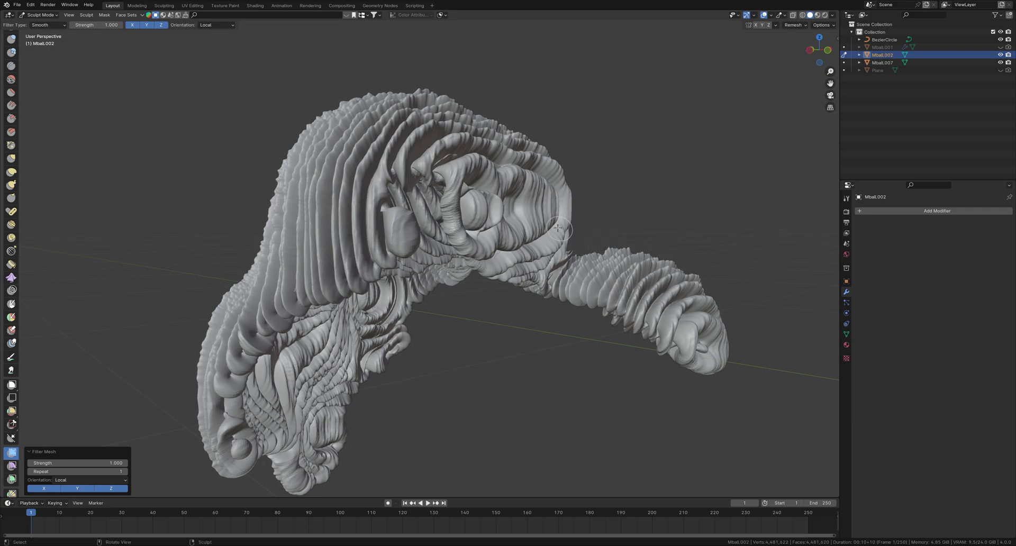
middle_click_drag(445, 196, 698, 223)
- Return Mball.002 to Object Mode and start an STL export
left_click(34, 15)
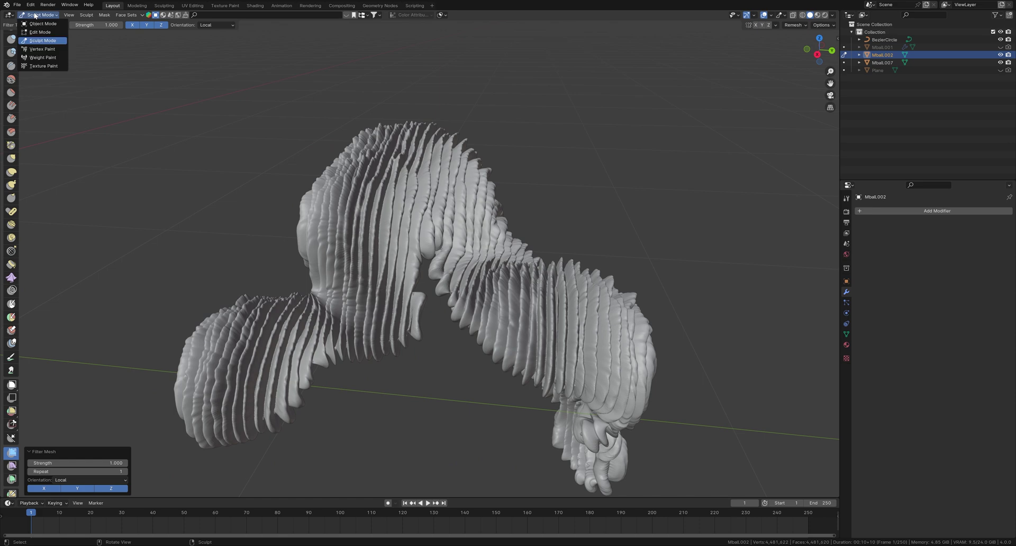
left_click(43, 24)
left_click(17, 4)
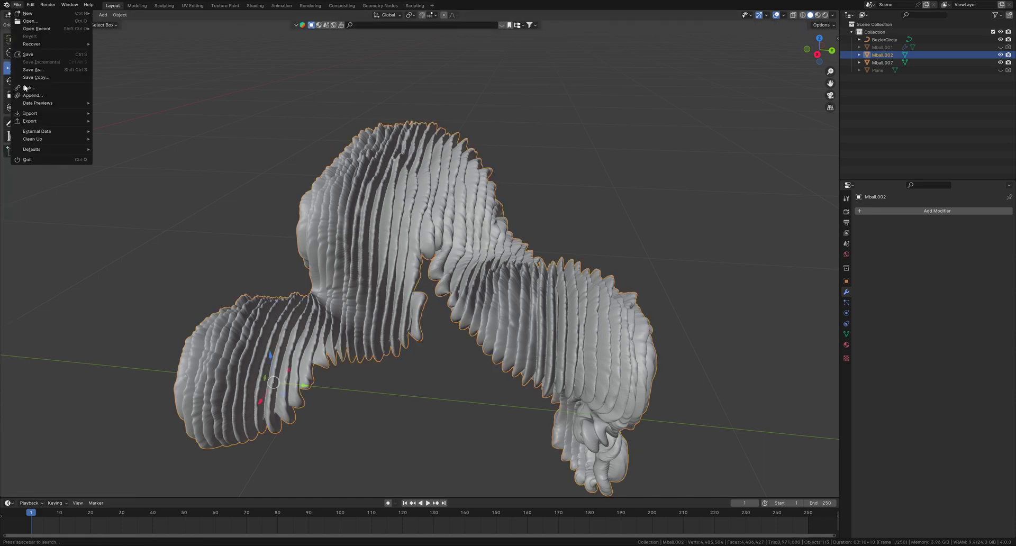
mouse_move(53, 122)
left_click(130, 184)
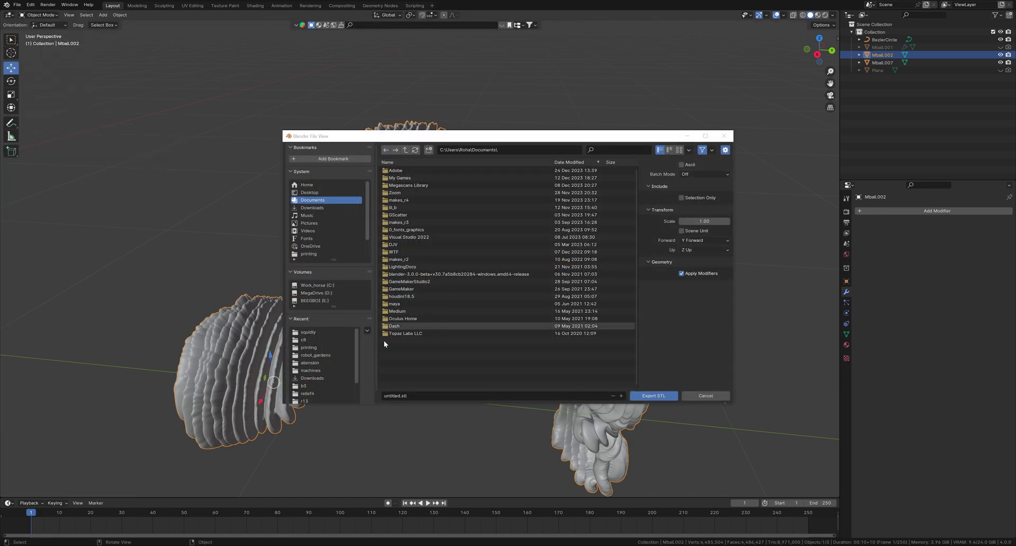